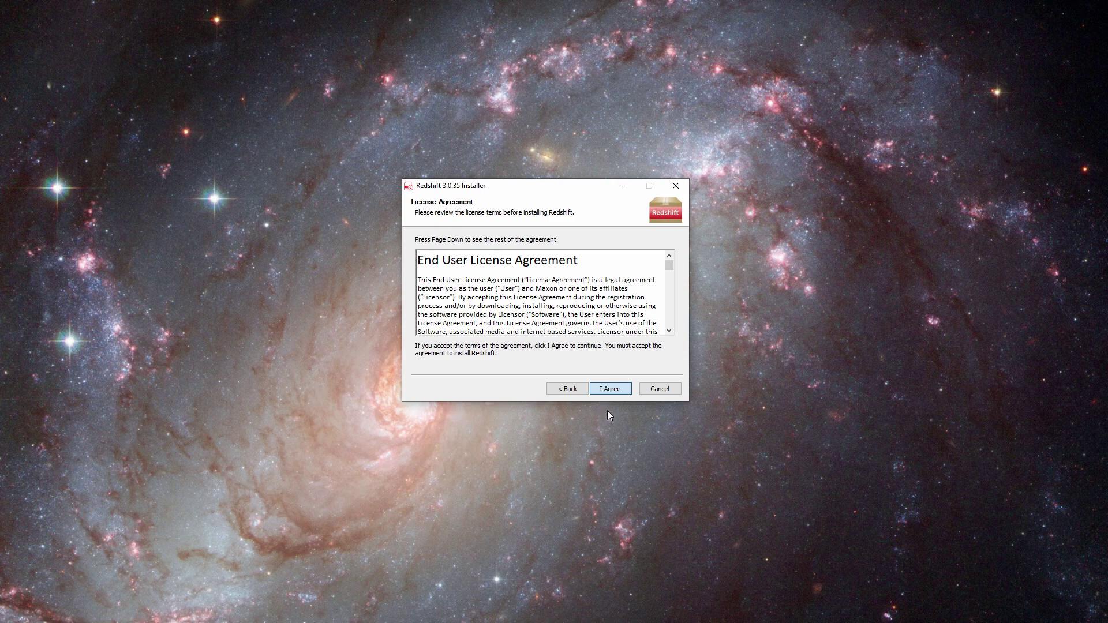
Step: Accept the Redshift 3.0.35 license, keep the Blender 2.90.0 plugin, confirm 'yes' and install
key("Return")
left_click_drag(668, 248, 671, 315)
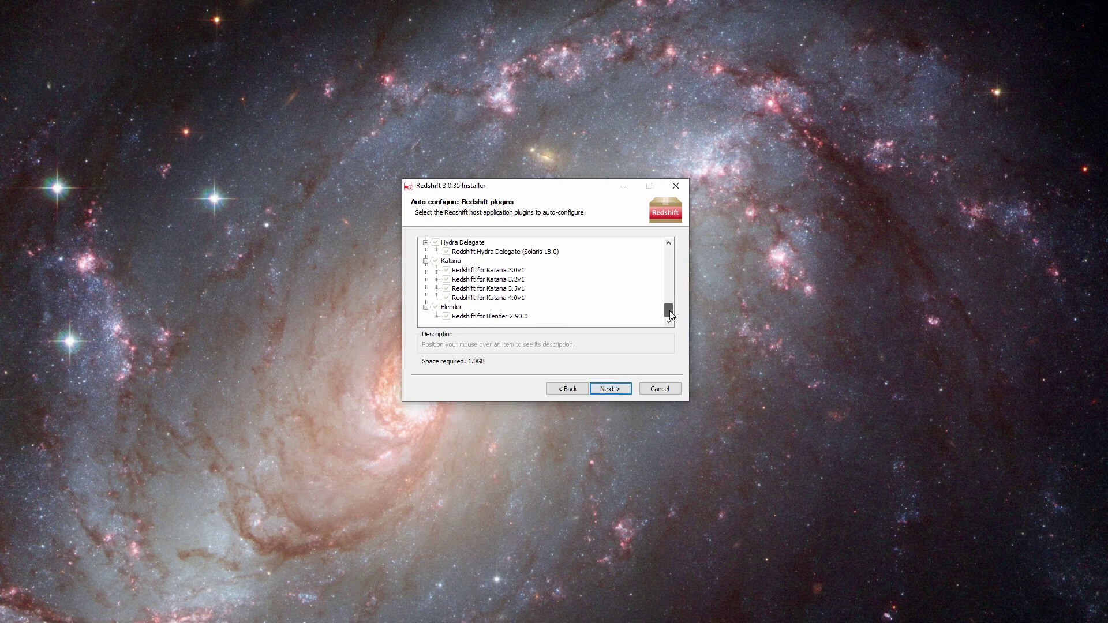
left_click(615, 389)
left_click(462, 364)
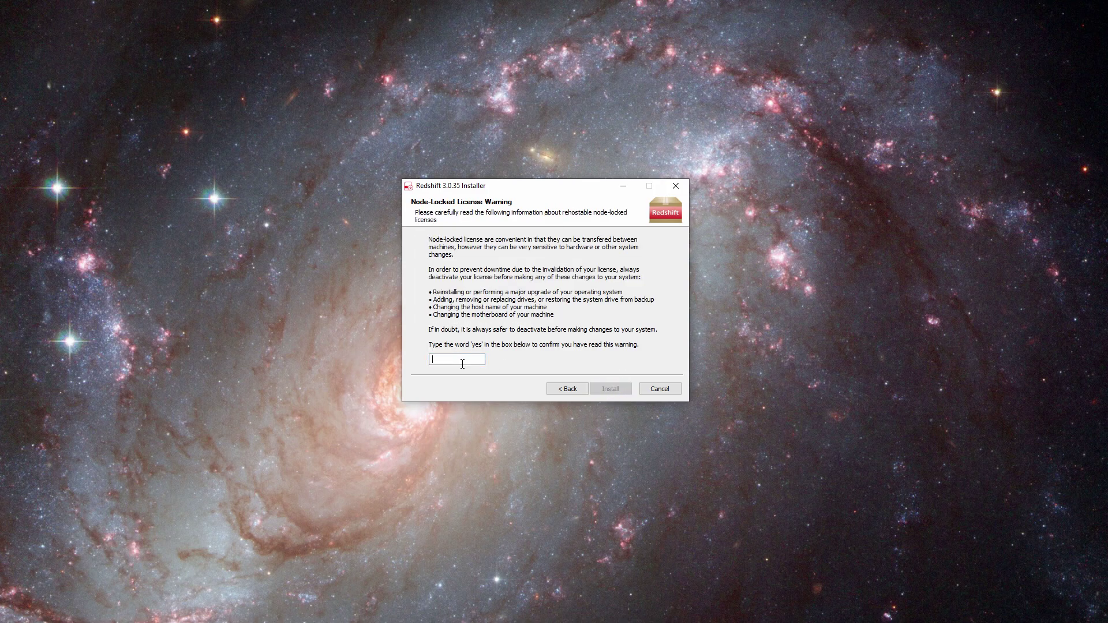
type("yes")
left_click(611, 389)
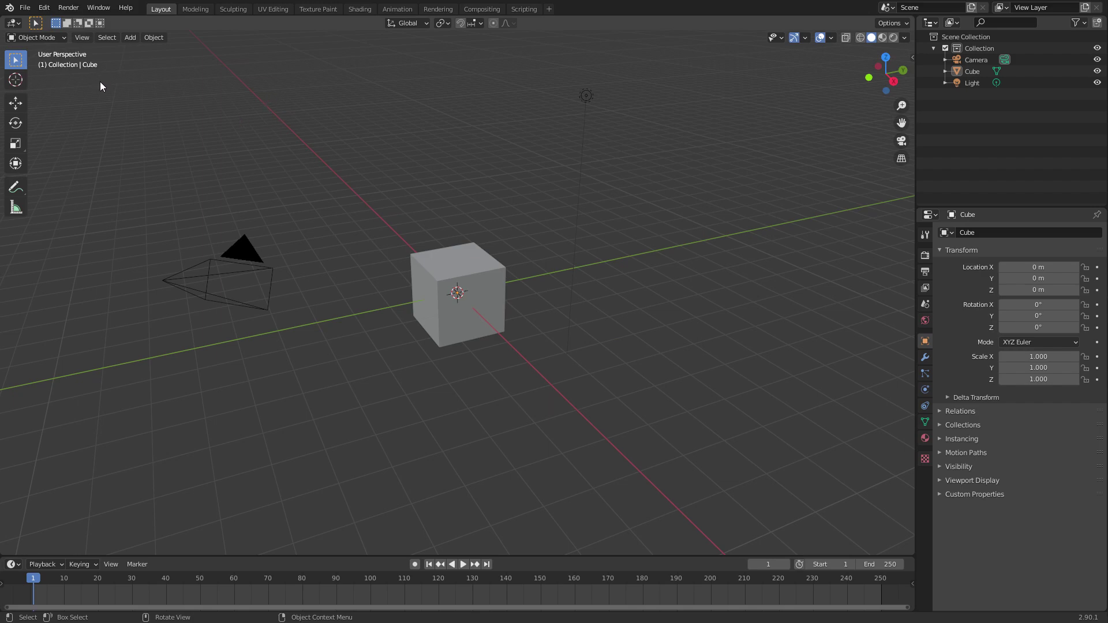
Step: Open Preferences on the Add-ons page and browse for an add-on from the C: drive root
left_click(32, 7)
mouse_move(81, 164)
mouse_move(43, 7)
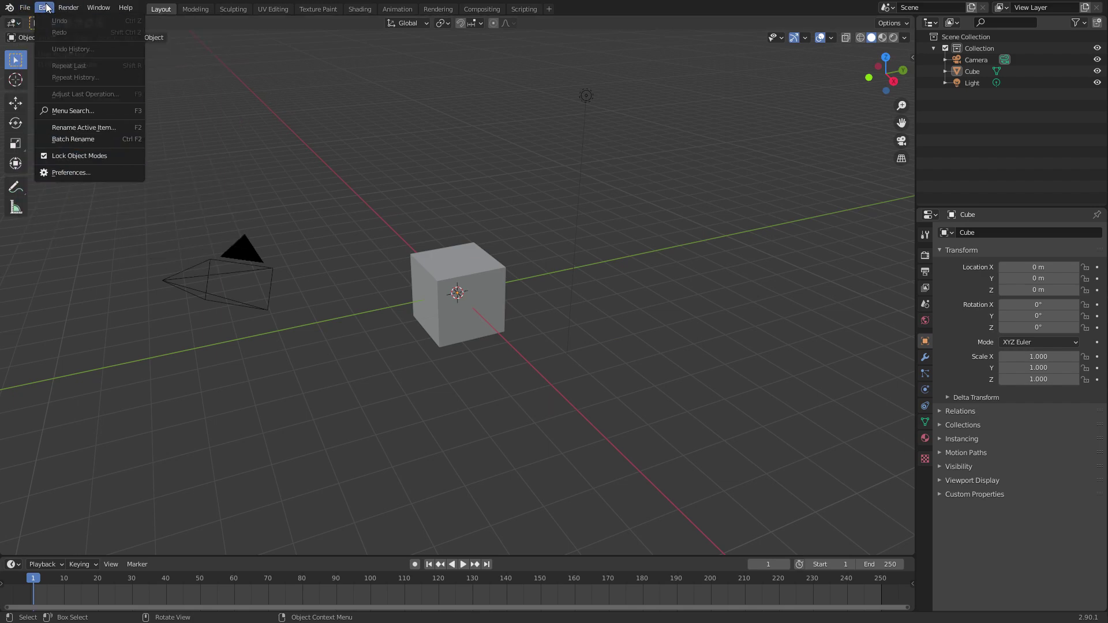
left_click(70, 172)
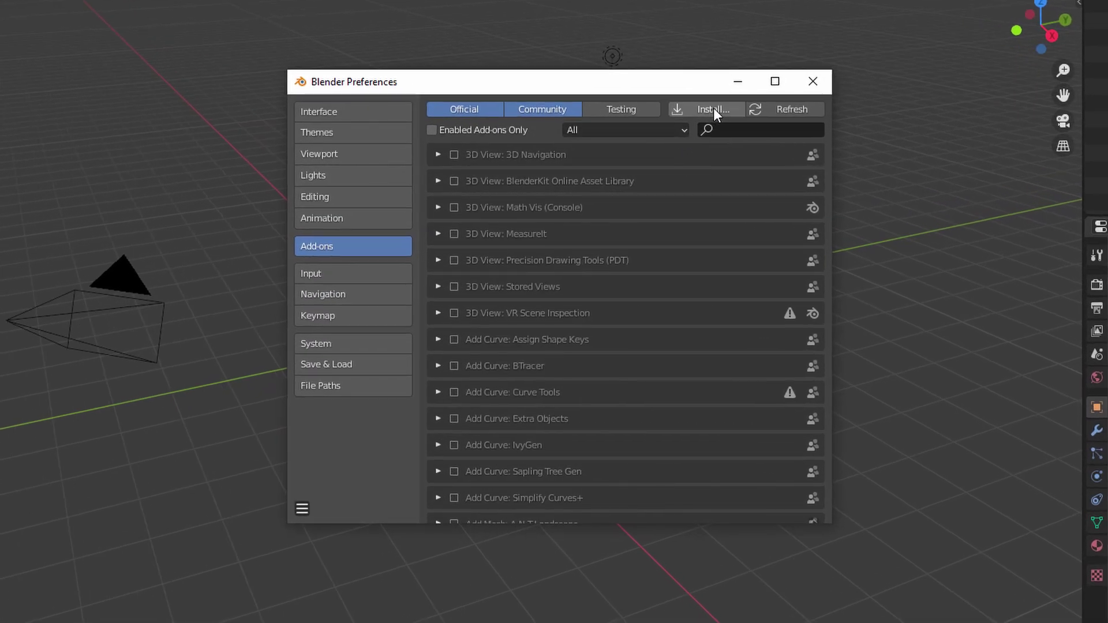
left_click(714, 110)
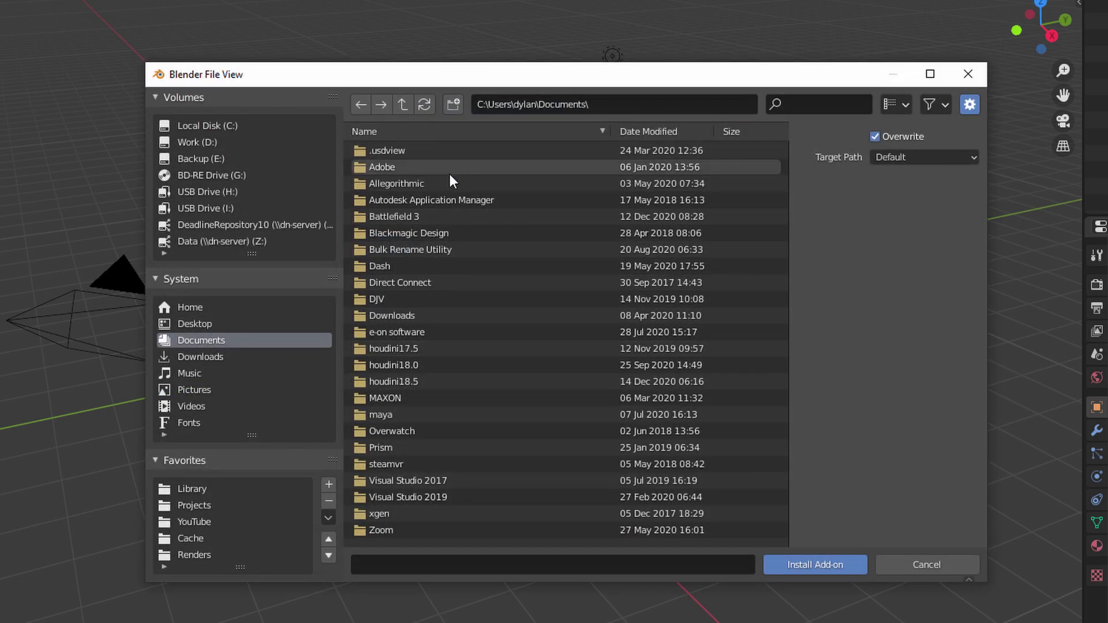
left_click(208, 125)
left_click(939, 104)
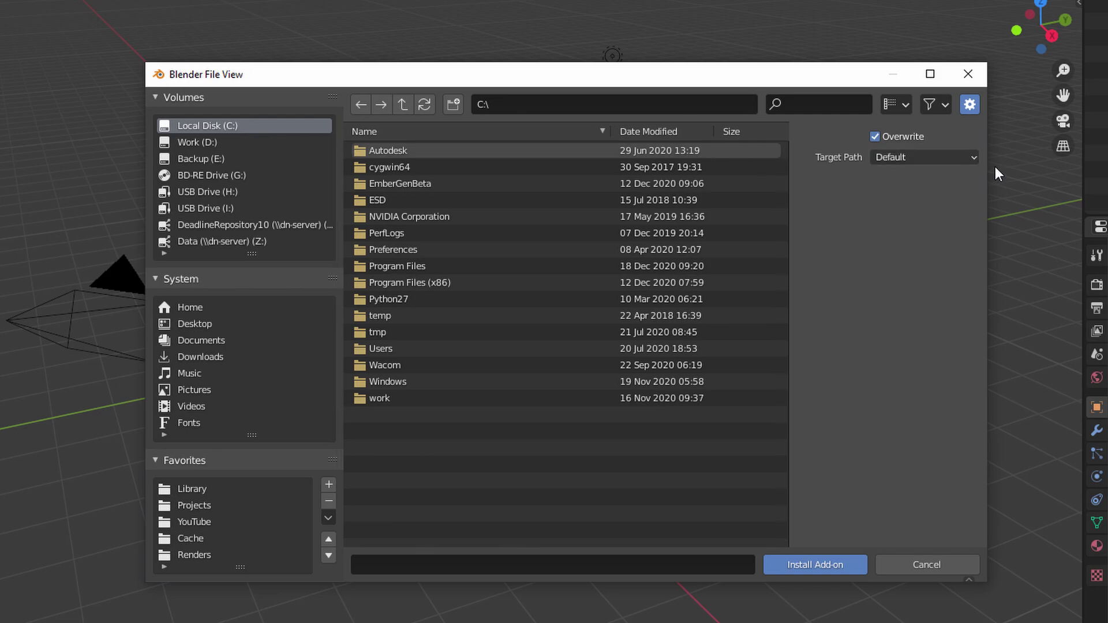
Step: Show hidden folders and install redshift4blender.zip from ProgramData\Redshift\Plugins\Blender\2.90.0
left_click(938, 104)
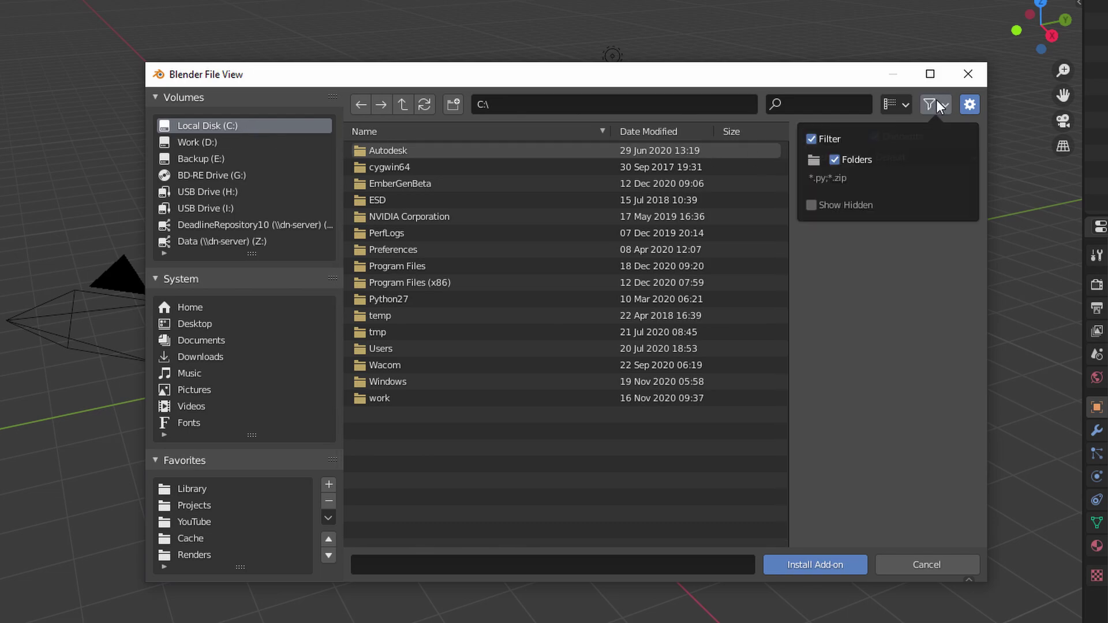
left_click(829, 204)
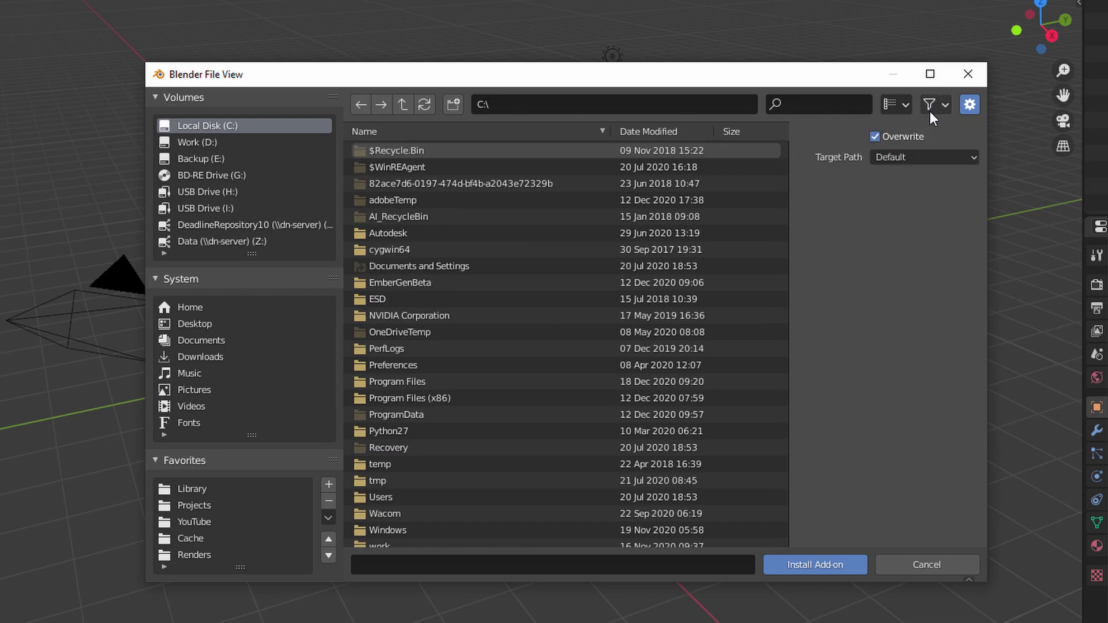
left_click(428, 415)
scroll(441, 417, "down", 15)
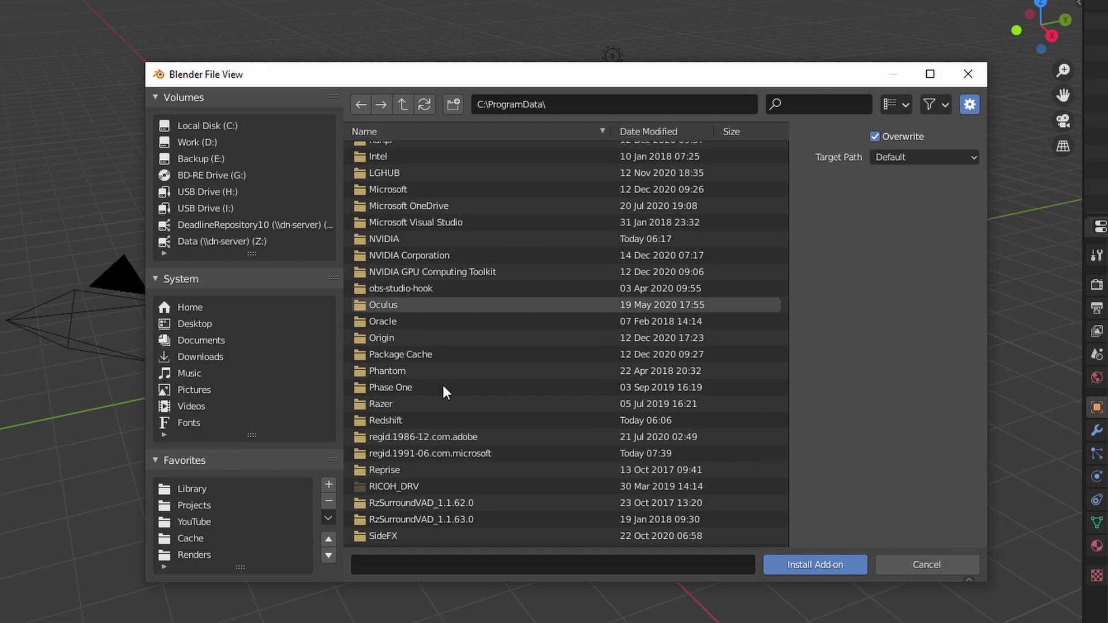
left_click(447, 261)
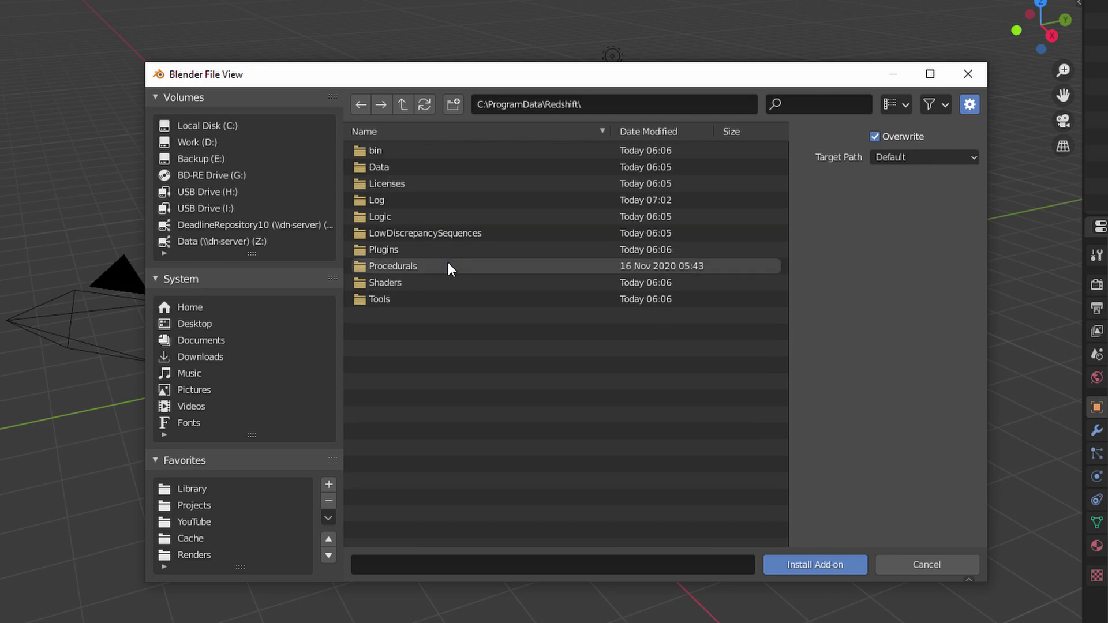
left_click(422, 248)
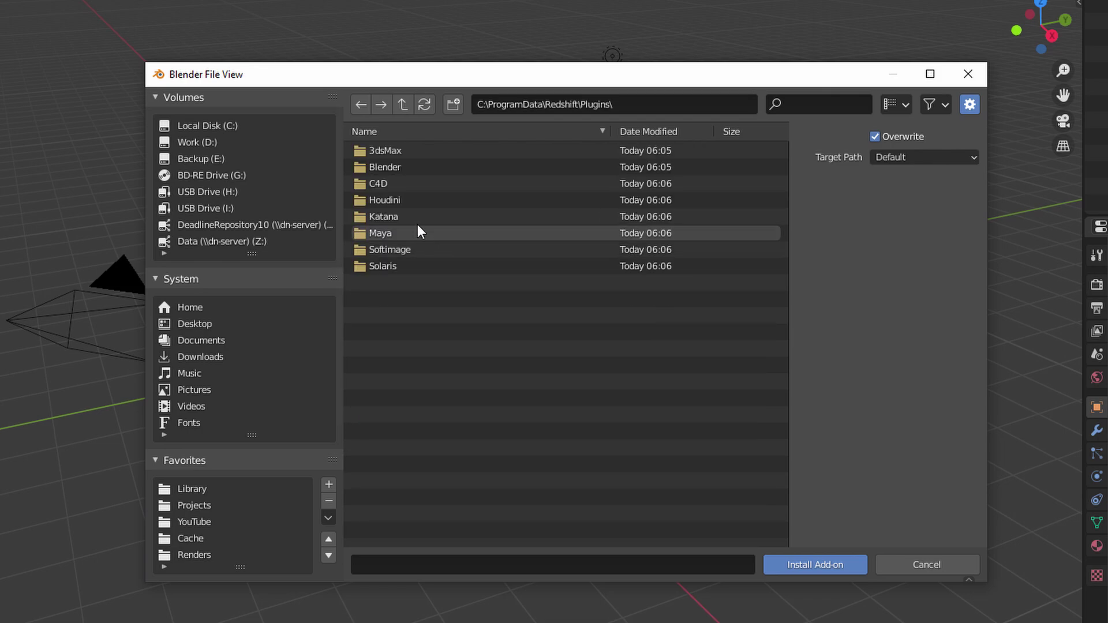
left_click(411, 167)
left_click(417, 150)
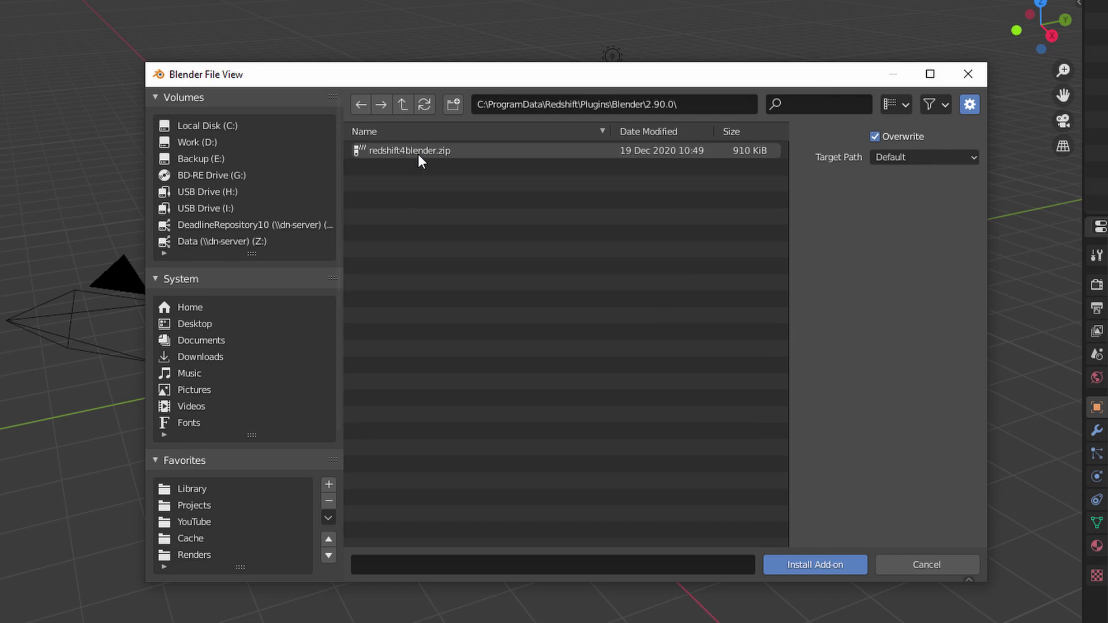
left_click(419, 153)
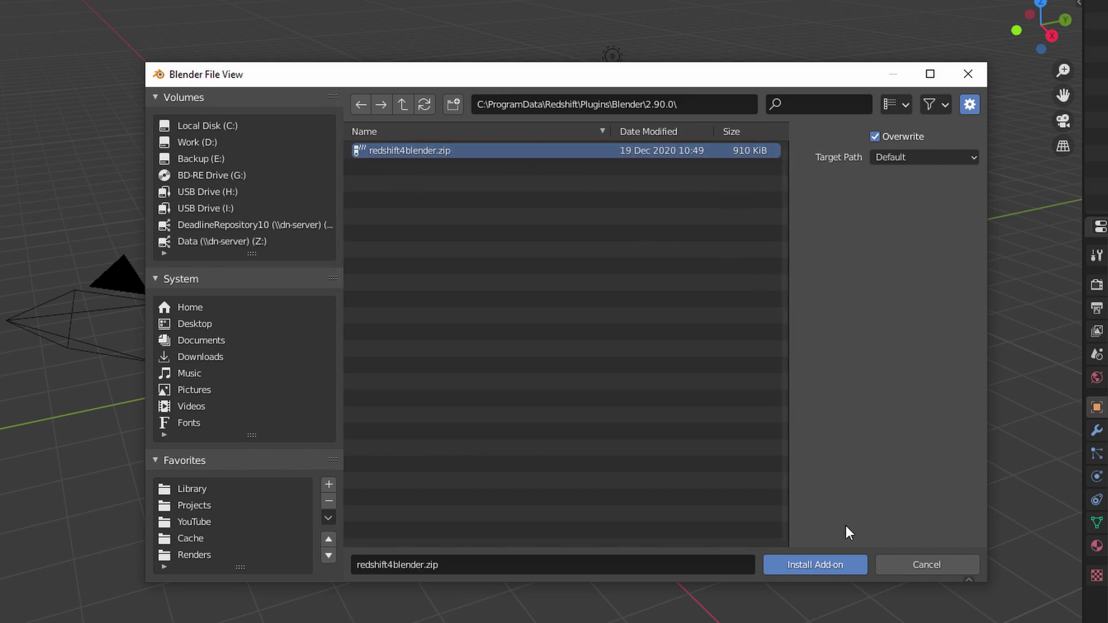
left_click(827, 565)
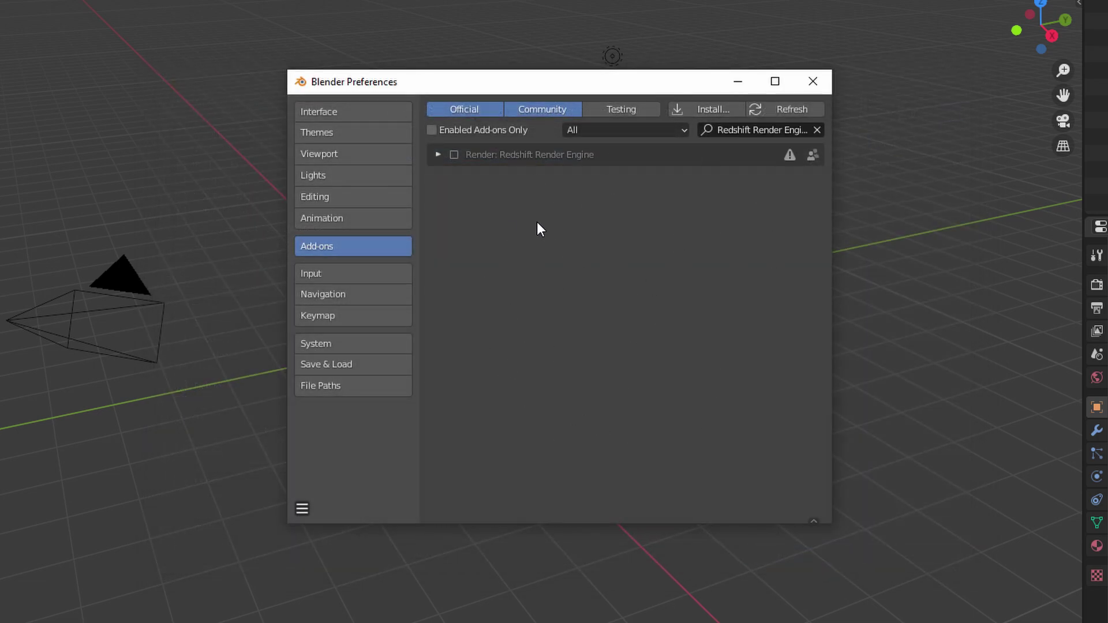
Step: Filter add-ons by 'redshif', enable Render: Redshift Render Engine 3.0.35, and close Preferences
left_click(801, 134)
type("redshif")
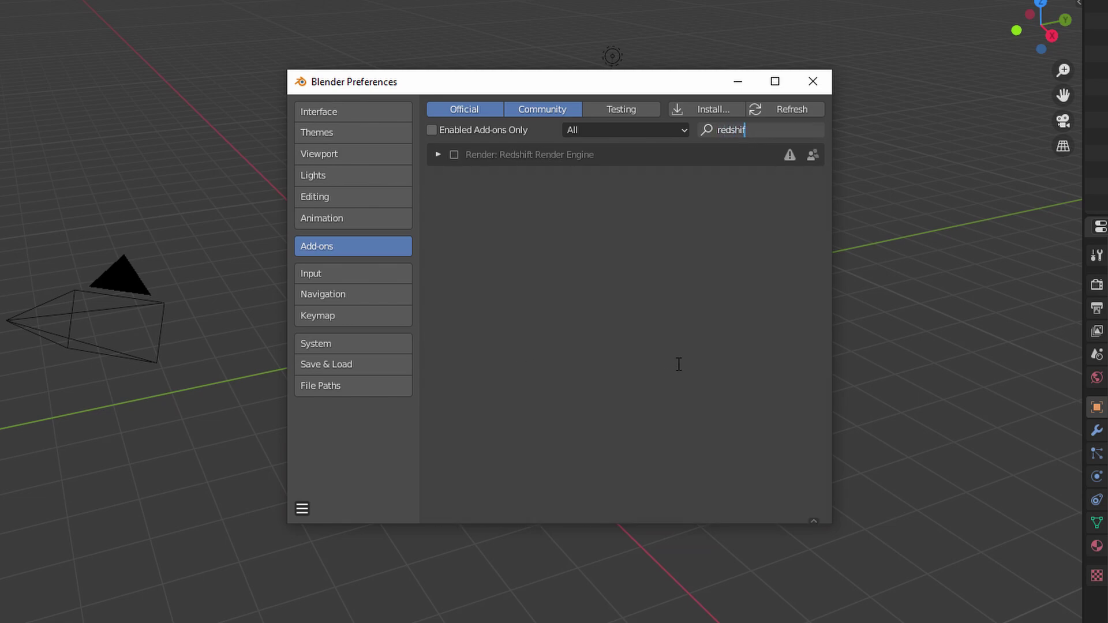
key("Return")
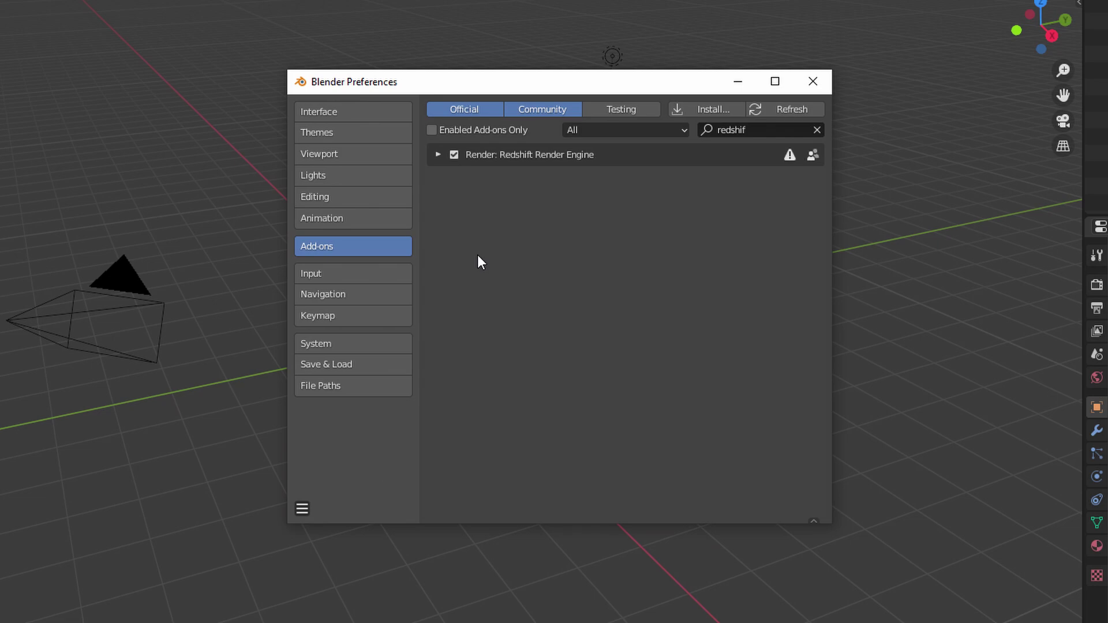
left_click(438, 155)
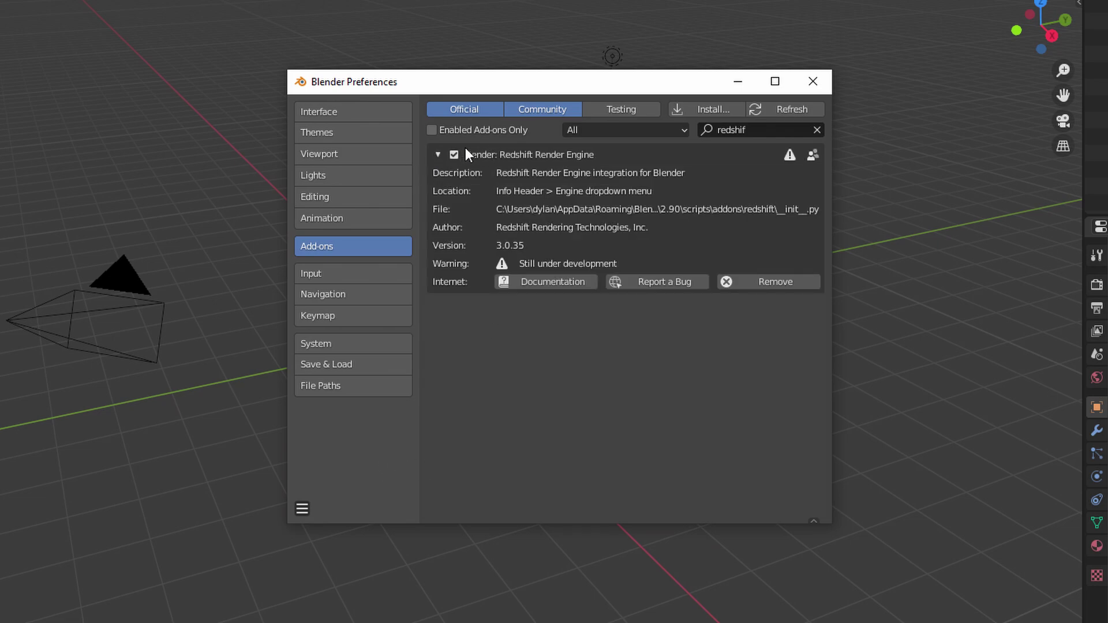
left_click(438, 155)
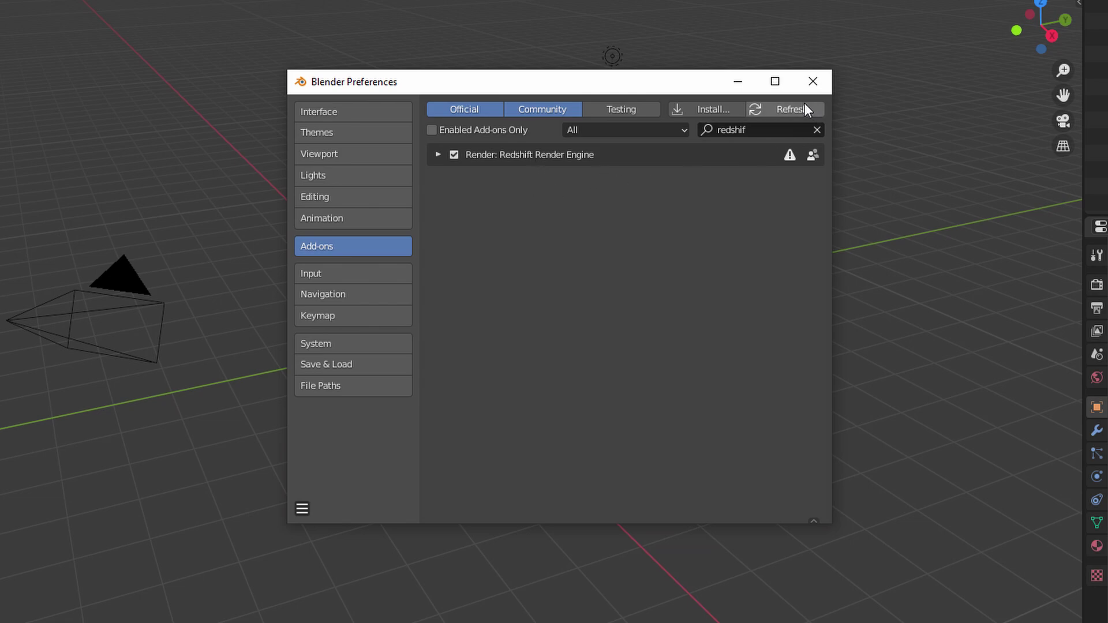
left_click(814, 82)
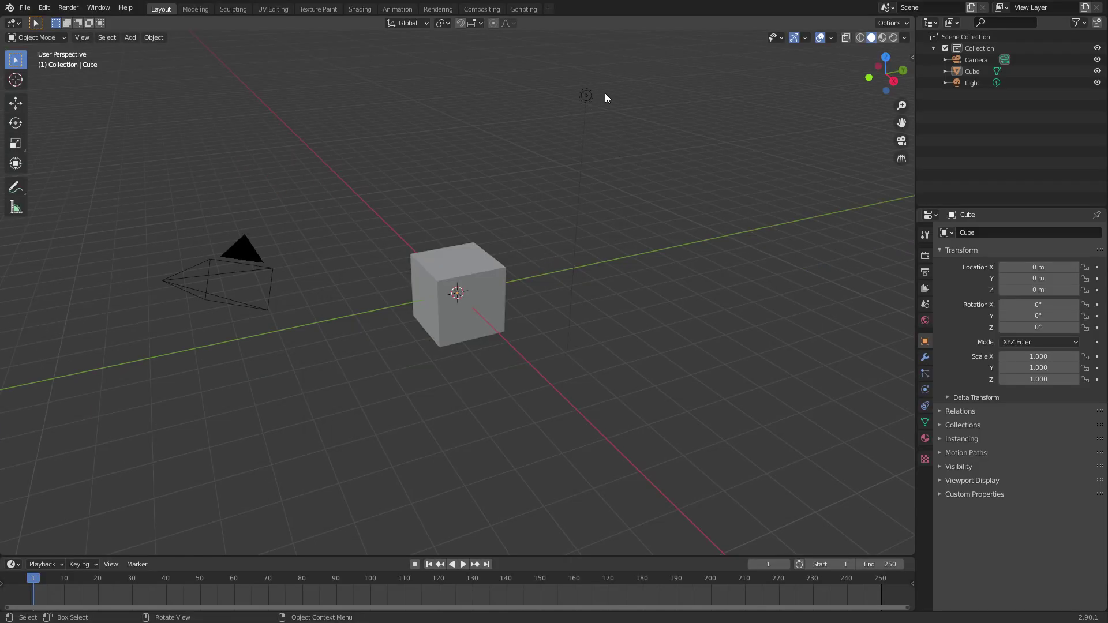
Step: Delete the default light and camera, and raise the cube 1 m on Z
left_click(589, 94)
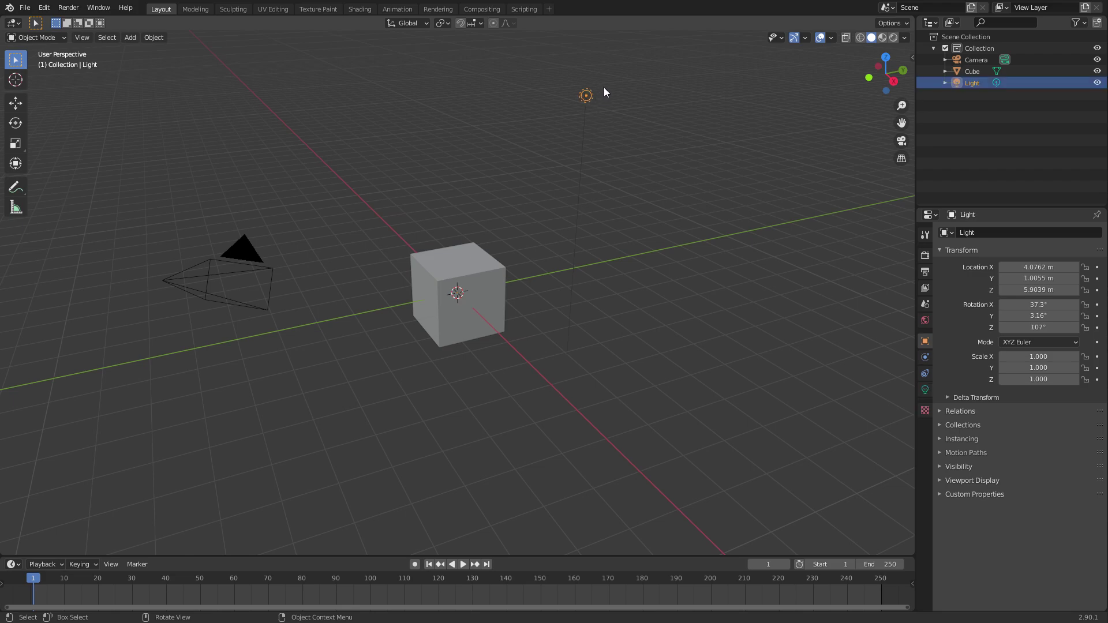
key("Delete")
left_click(239, 258)
key("x")
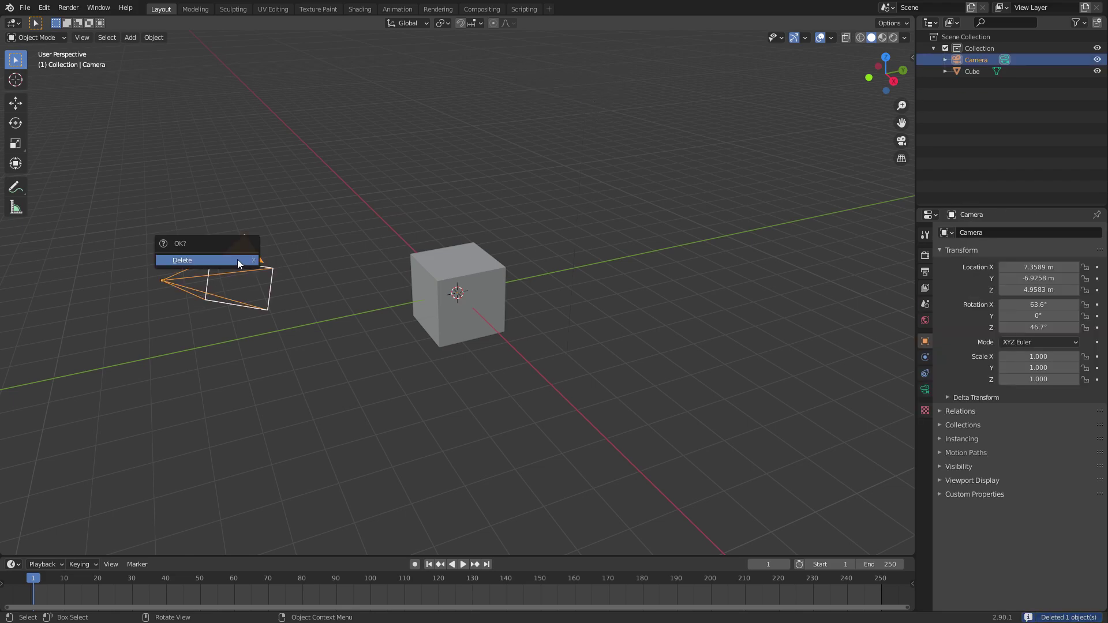
left_click(237, 258)
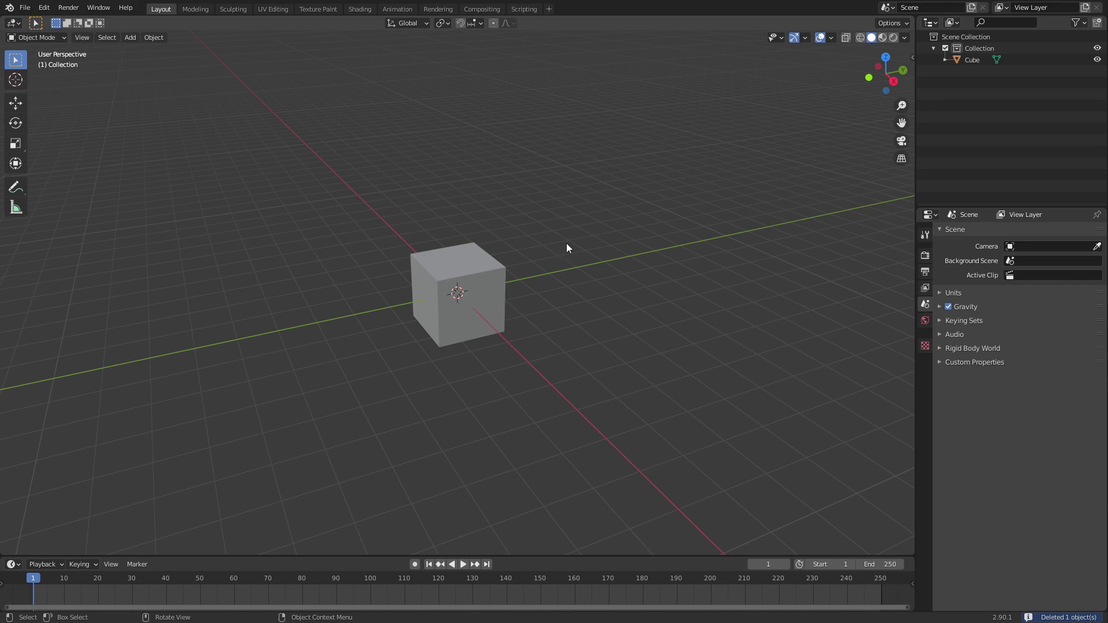
left_click(470, 308)
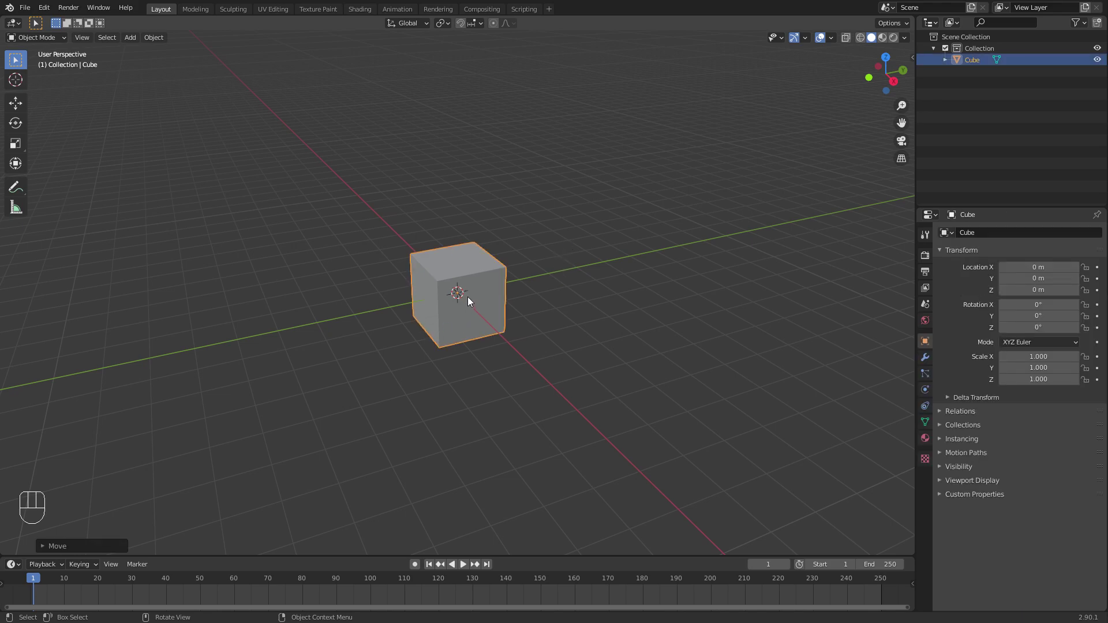
type("gz1")
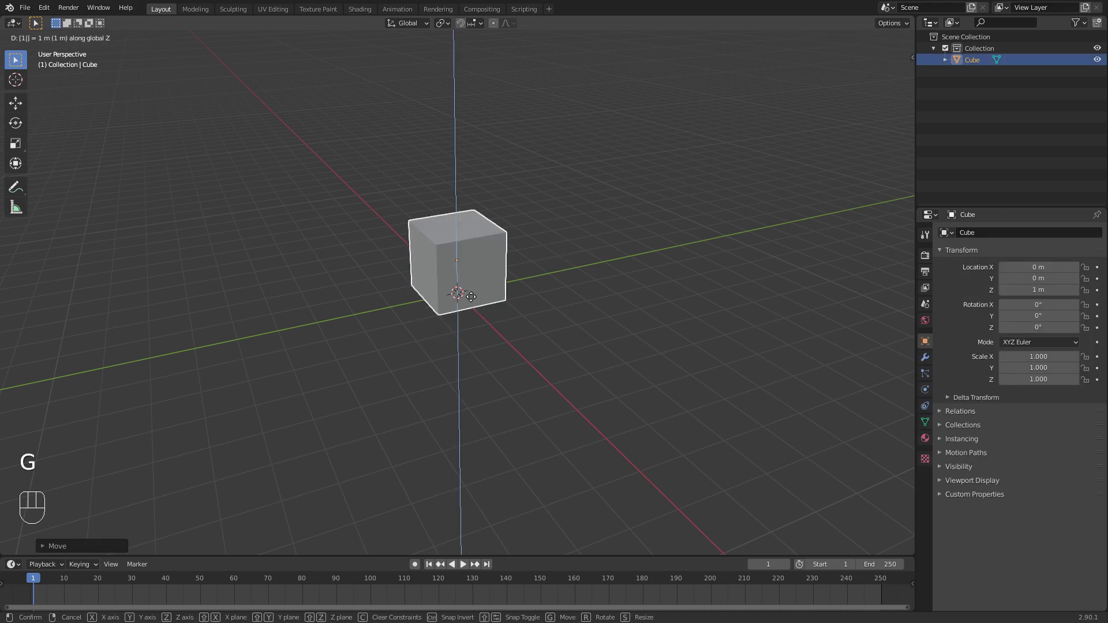
key("Return")
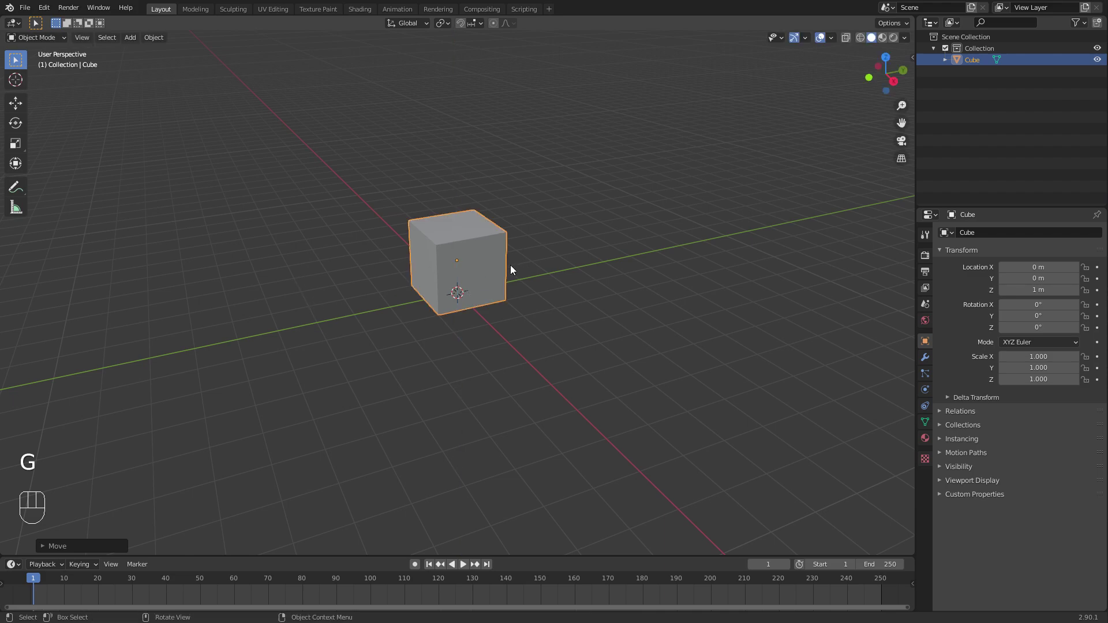
Step: Add a plane and scale it up to 6.302 as a floor
key("shift+a")
mouse_move(511, 265)
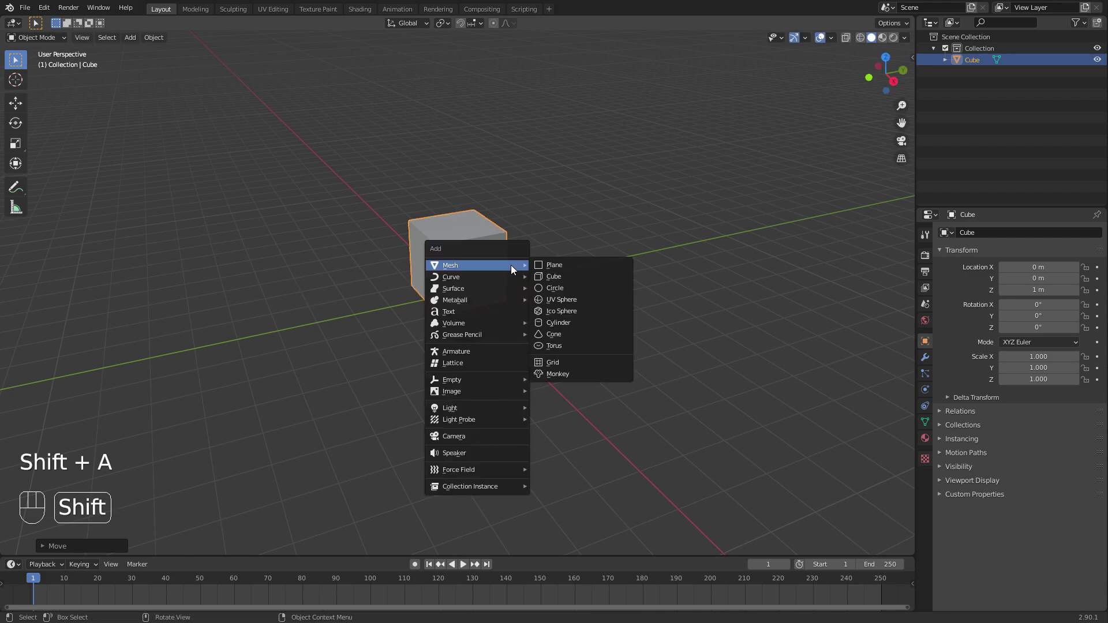
left_click(566, 264)
key("s")
left_click(725, 186)
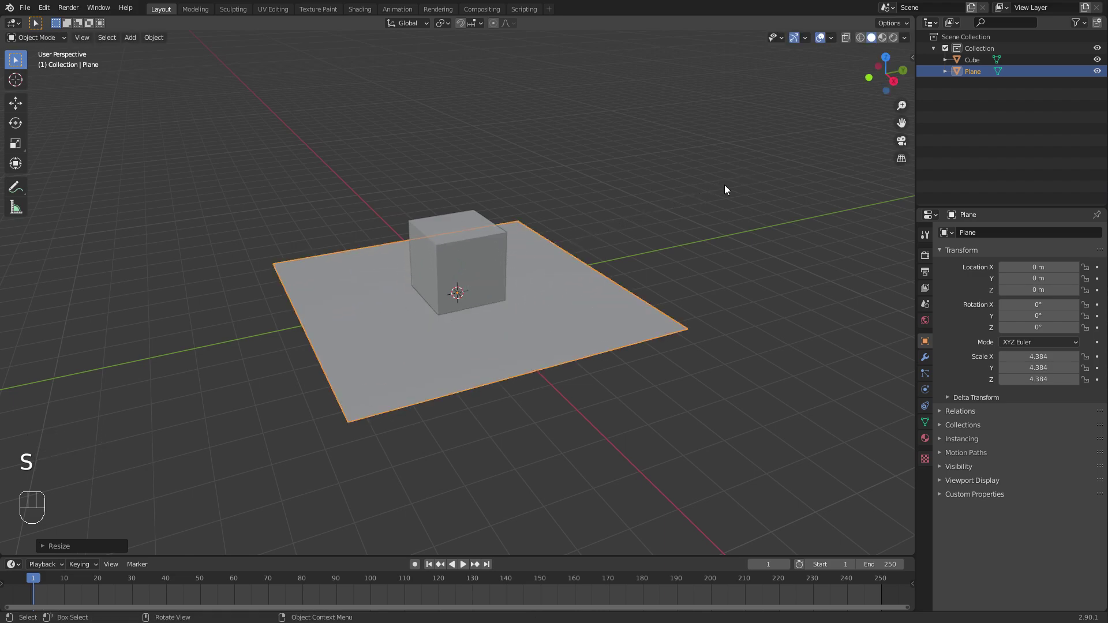
key("s")
left_click(682, 217)
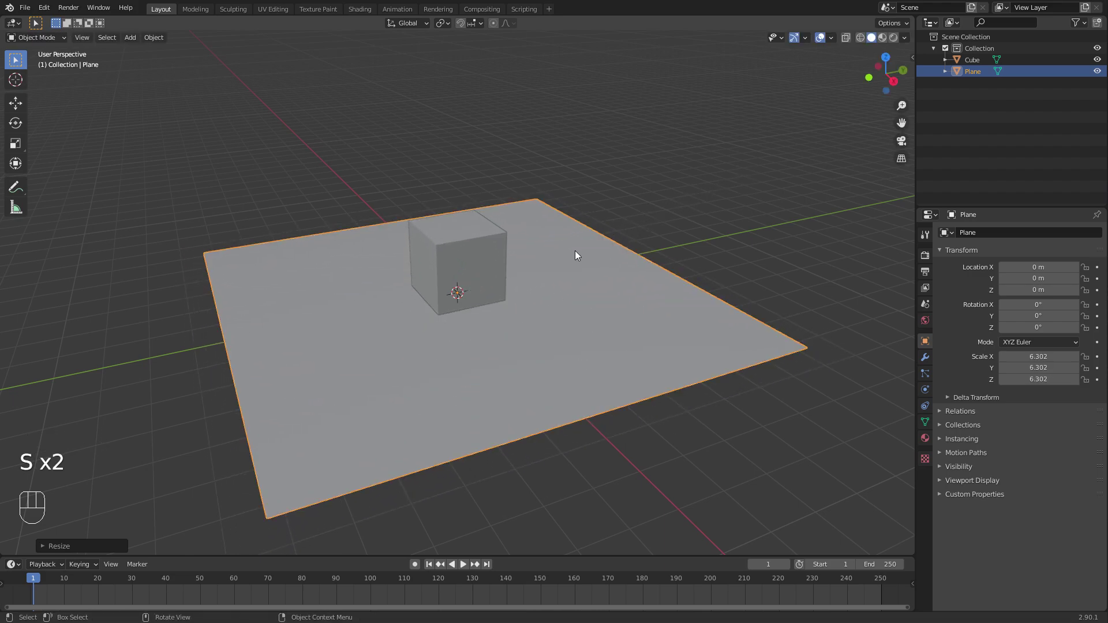
Step: Set the render engine to Redshift Renderer in Render Properties
left_click(925, 275)
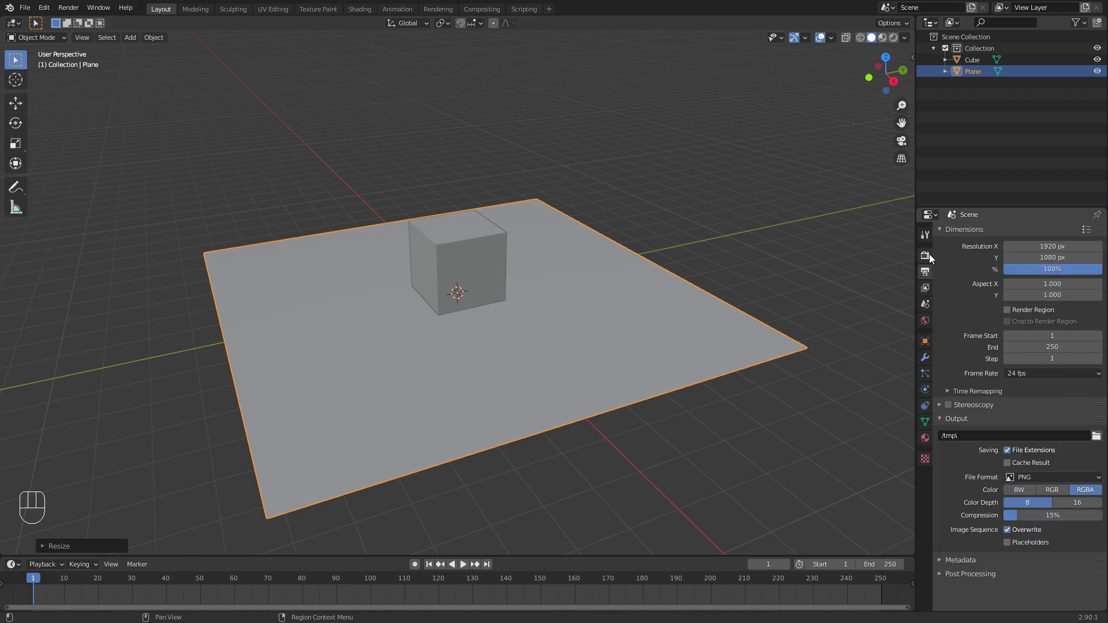
left_click(926, 256)
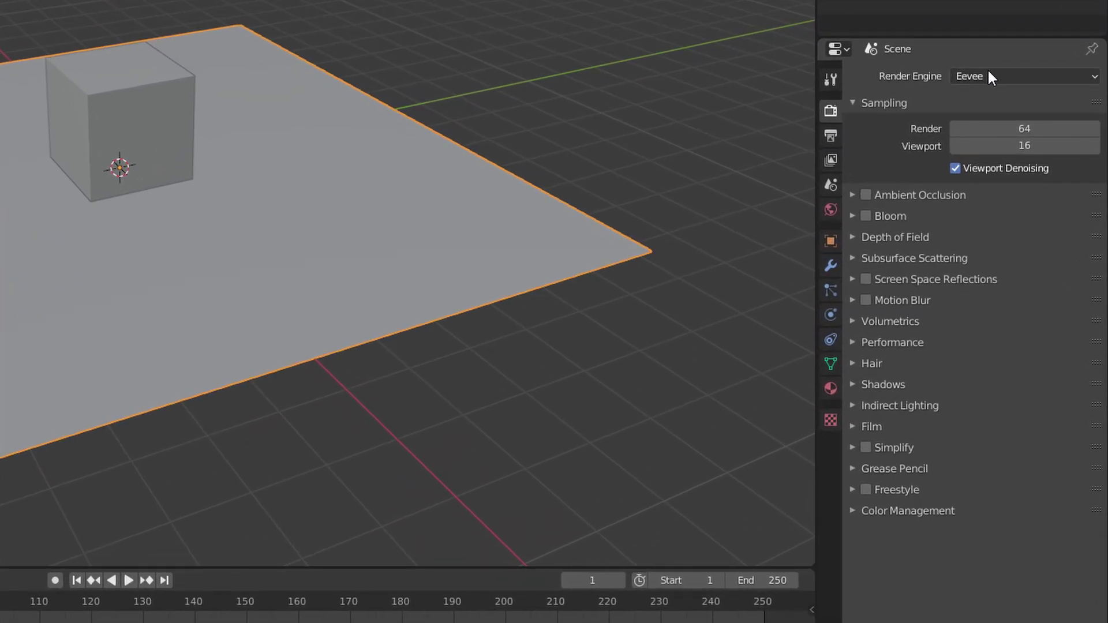
left_click(1033, 214)
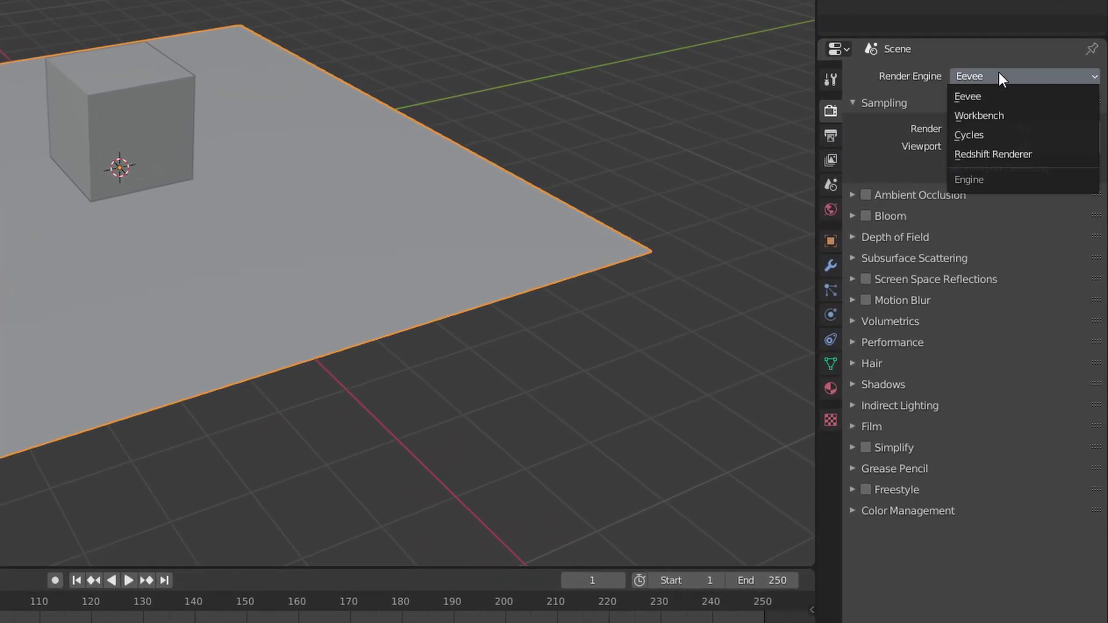
left_click(1018, 154)
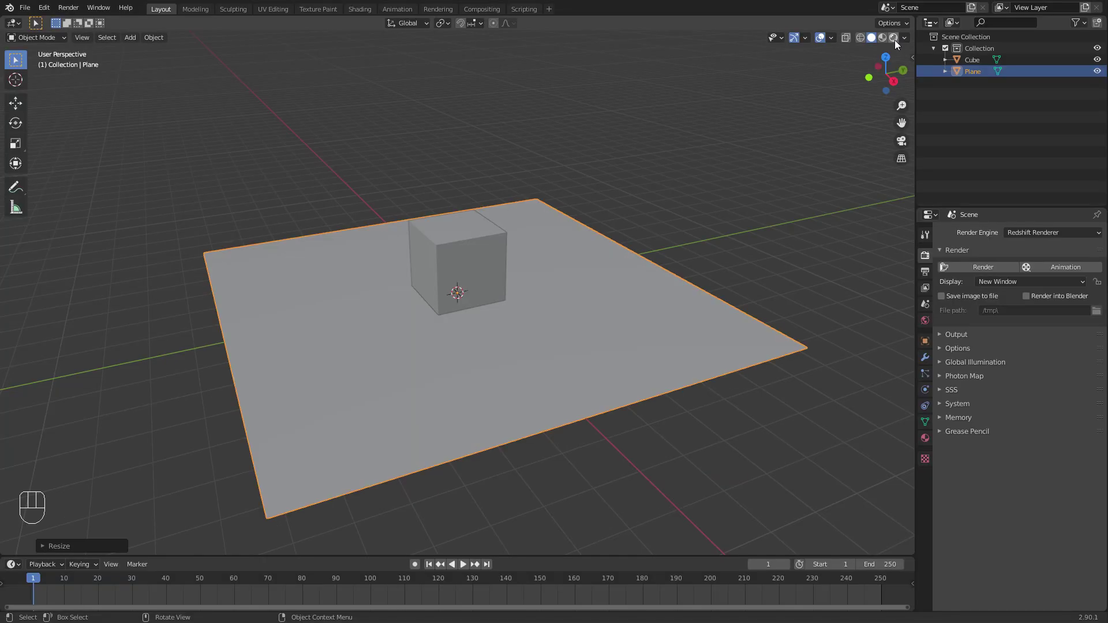
Step: Add a camera and show the scene as a live Redshift rendered preview
left_click(893, 38)
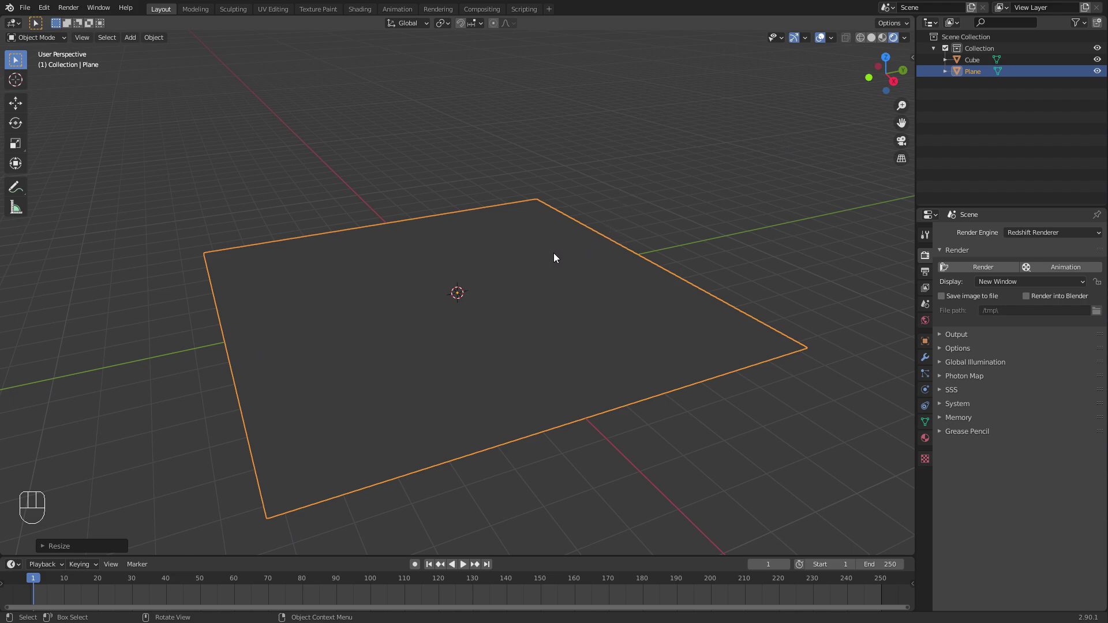
key("z")
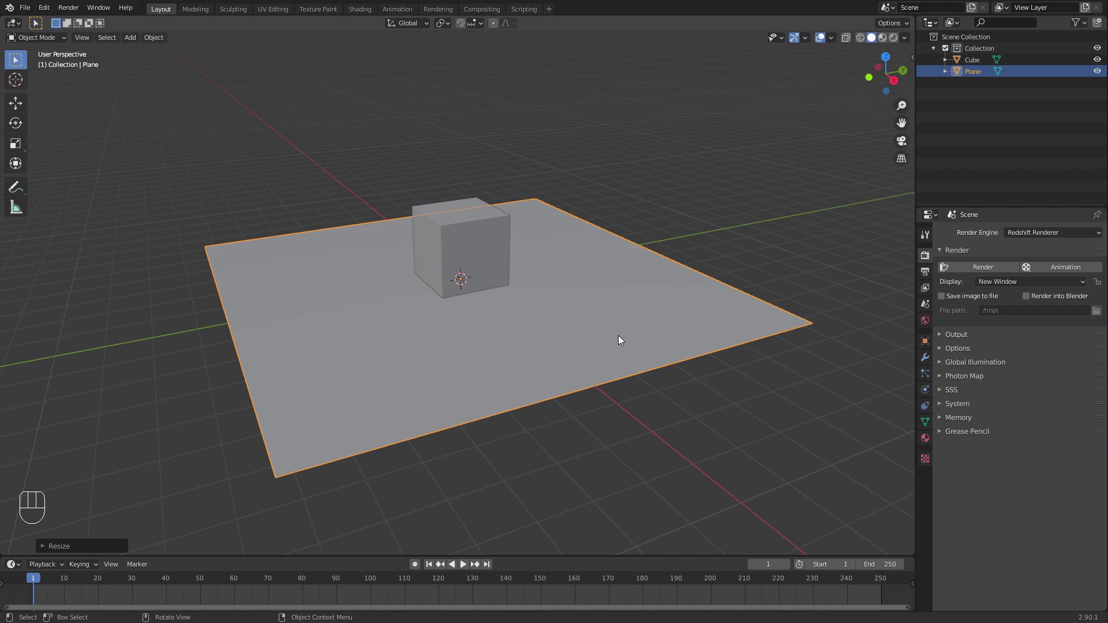
key("shift+a")
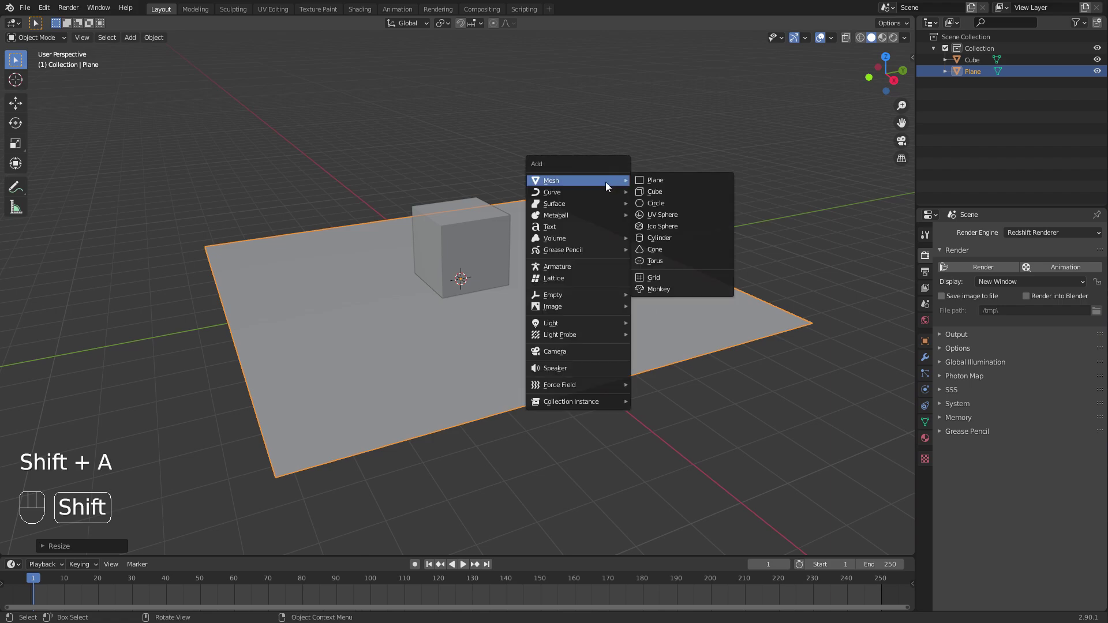
left_click(575, 351)
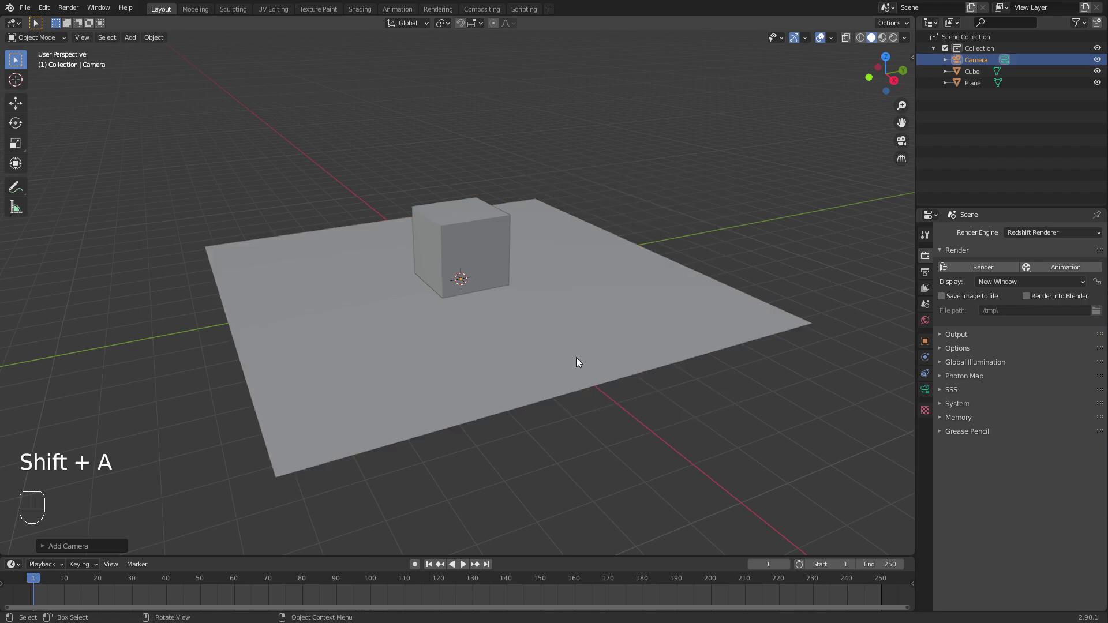
left_click(893, 37)
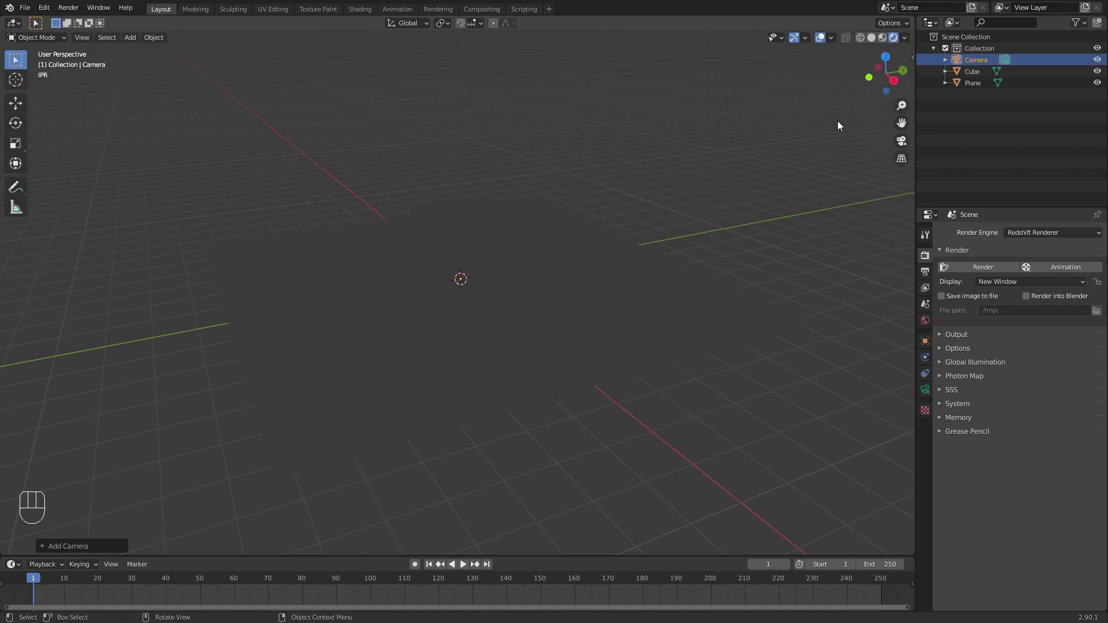
left_click(798, 193)
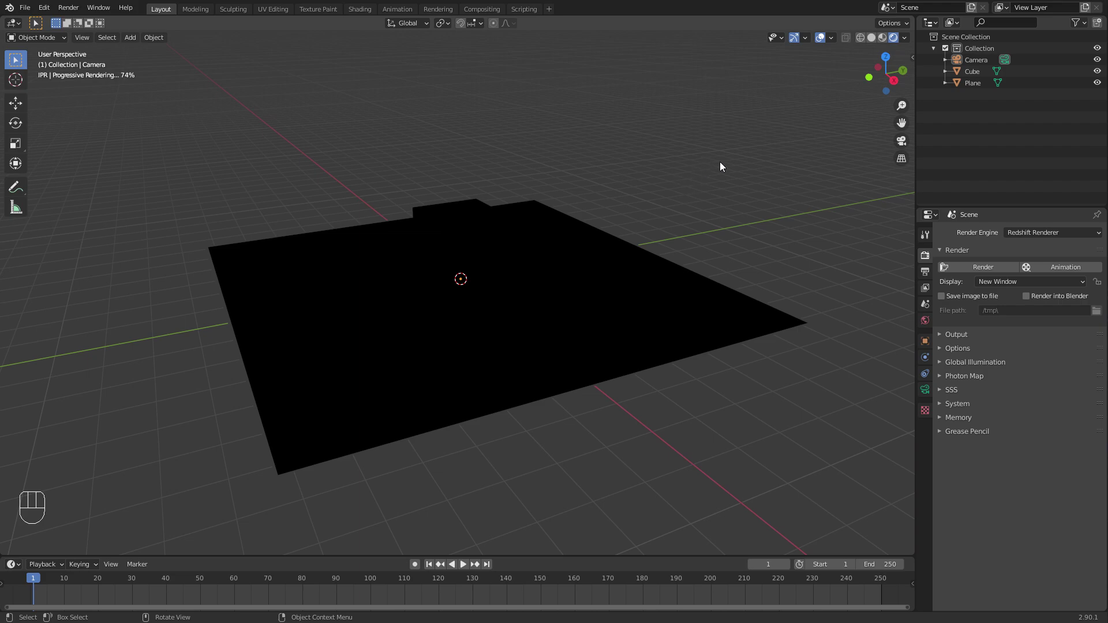
Step: Inspect the world's Environment Shader settings, then return to the render settings
left_click(926, 321)
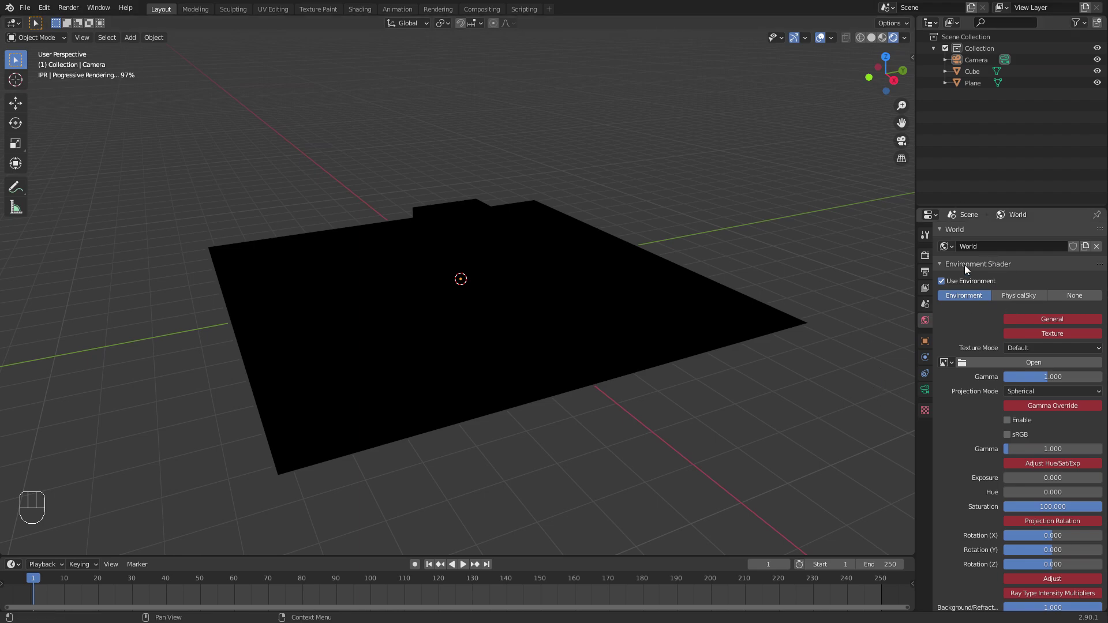
left_click(968, 296)
left_click(925, 261)
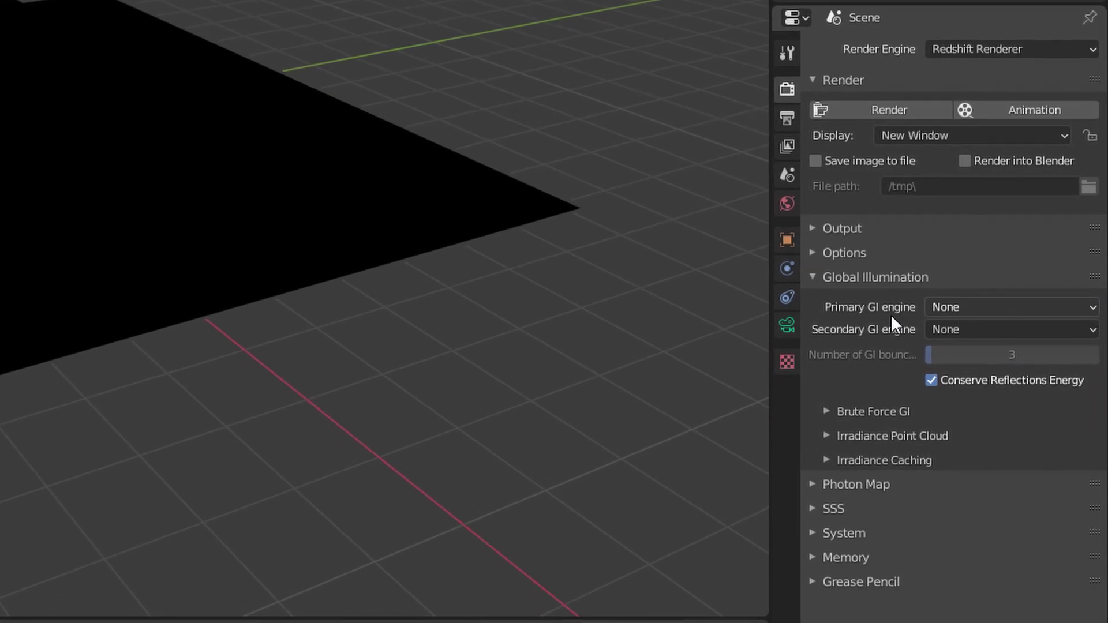
Step: Set Primary and Secondary GI engines to Brute Force, then show the world settings
left_click(986, 305)
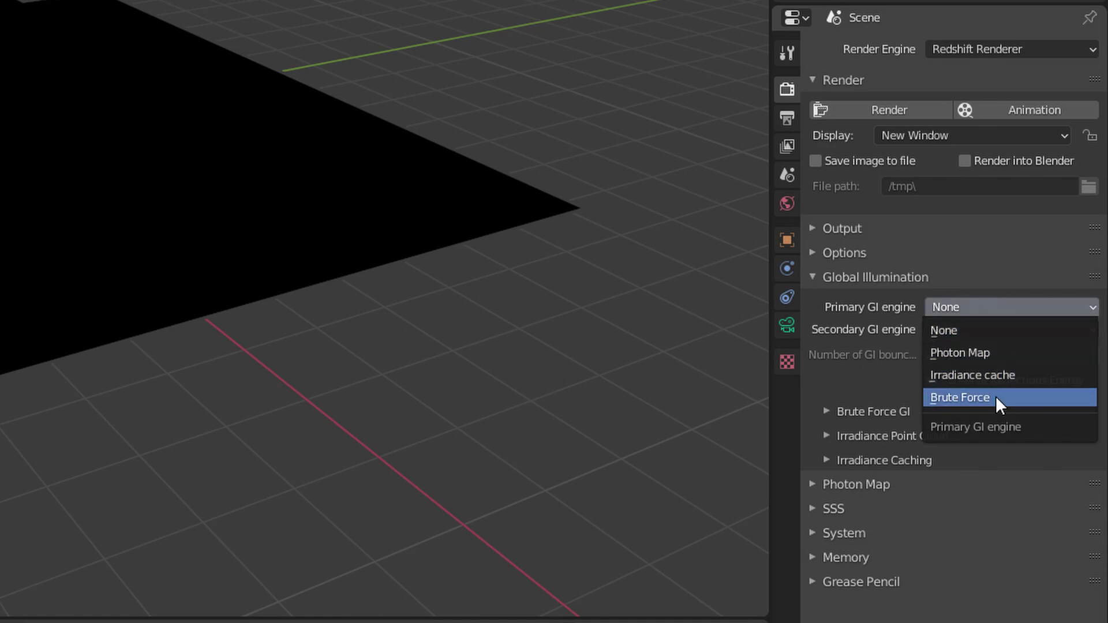
left_click(996, 397)
left_click(980, 327)
left_click(976, 421)
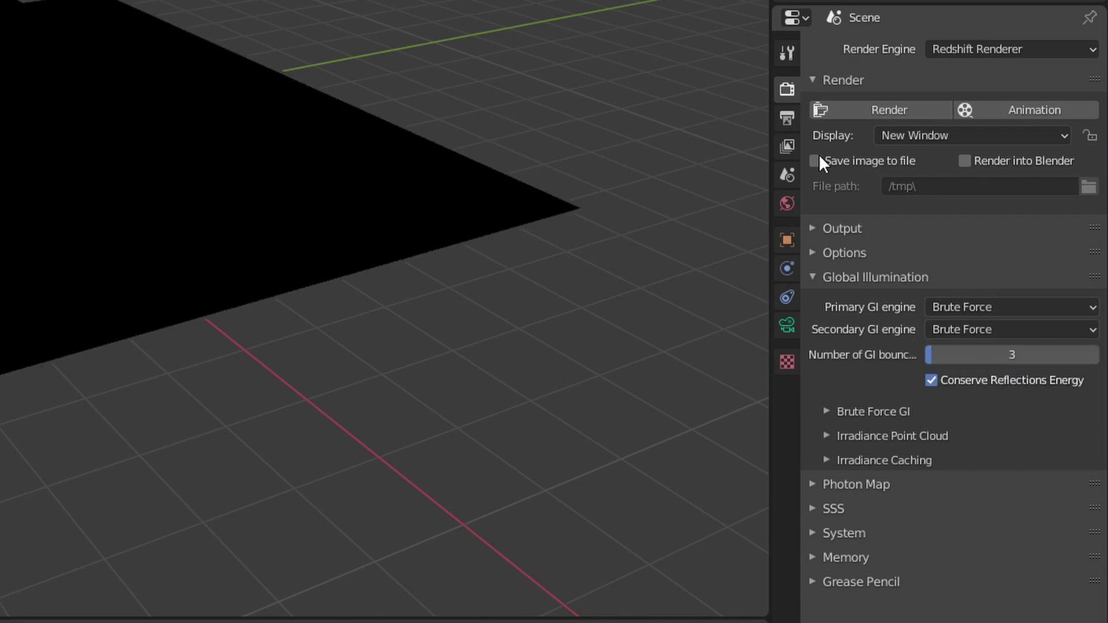
left_click(787, 203)
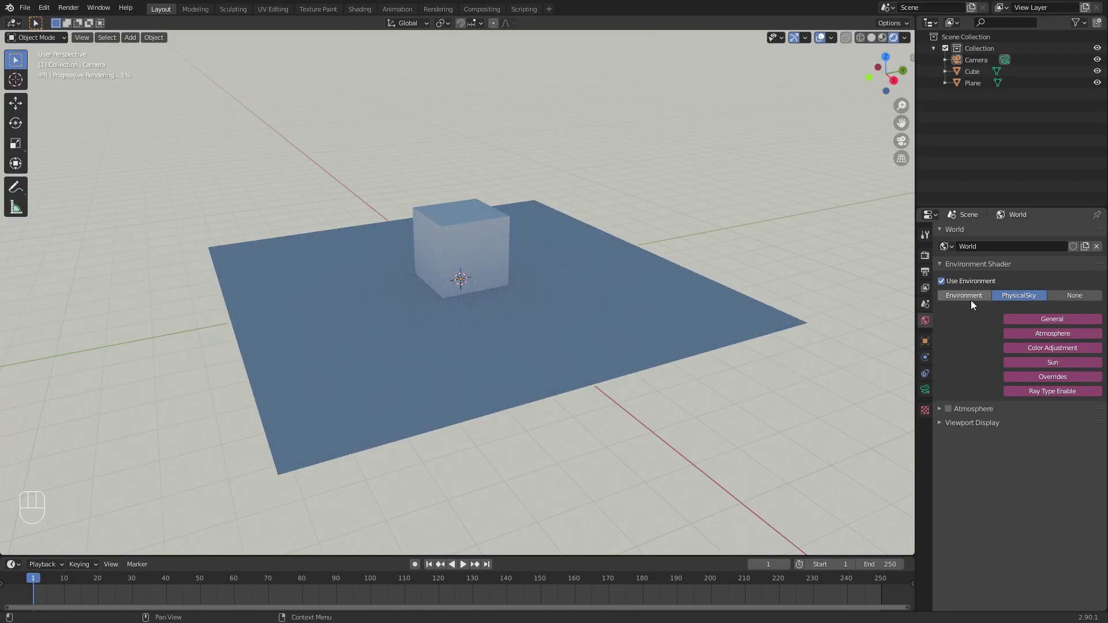
Step: Switch the world shader to Environment mode and turn off Use Environment
left_click(966, 295)
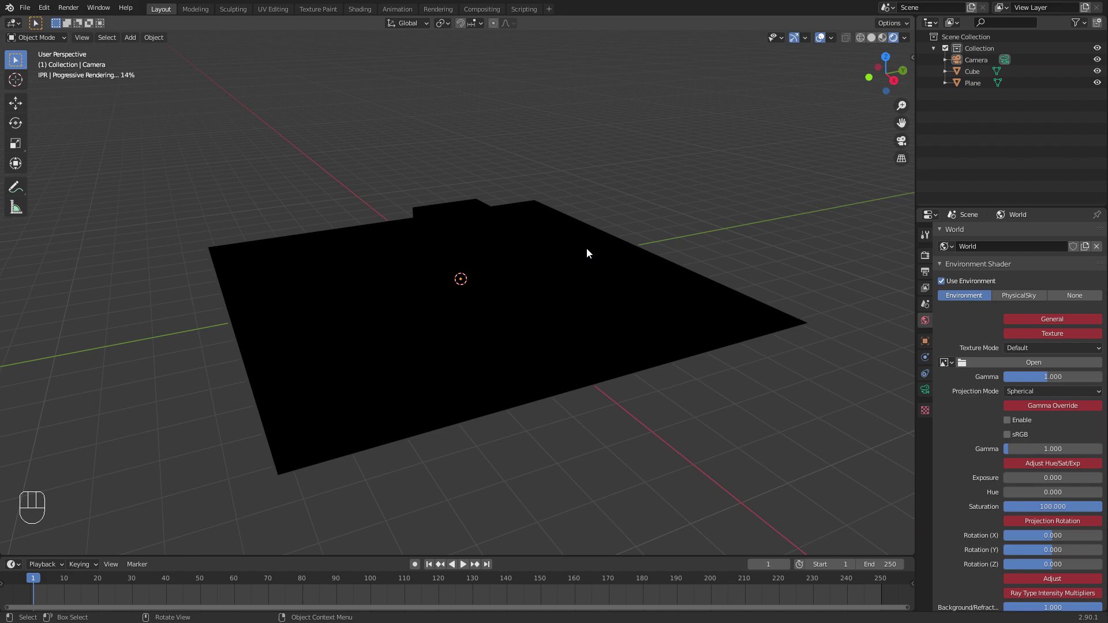
left_click(942, 281)
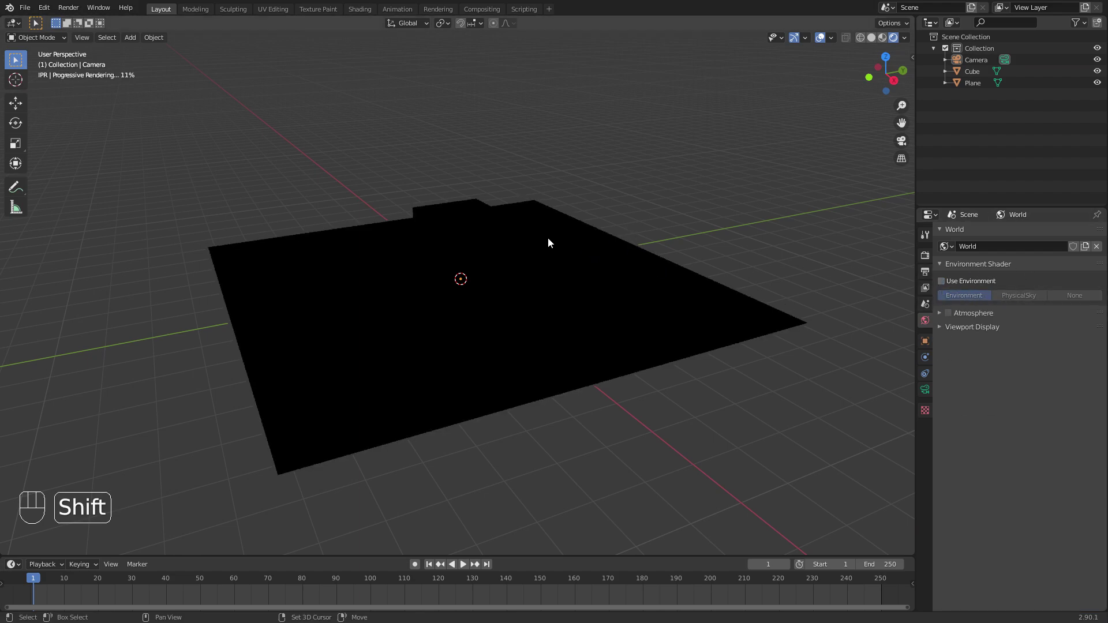
key("shift+a")
key("shift+a")
mouse_move(467, 178)
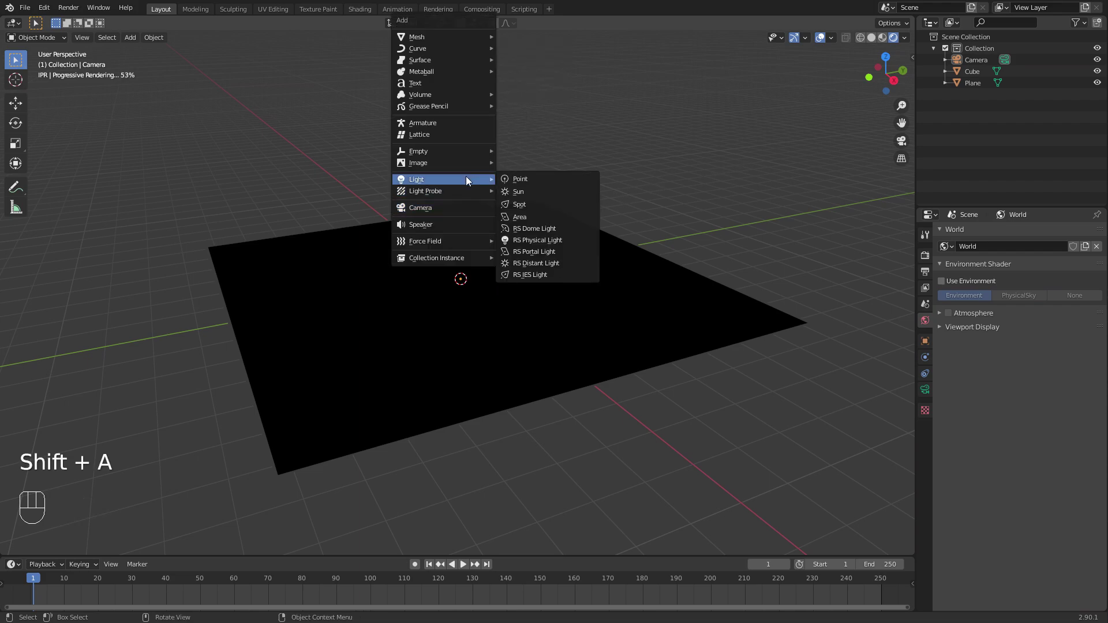
Step: Add a Redshift dome light and load quarry_03_4k.hdr as its dome map
left_click(562, 228)
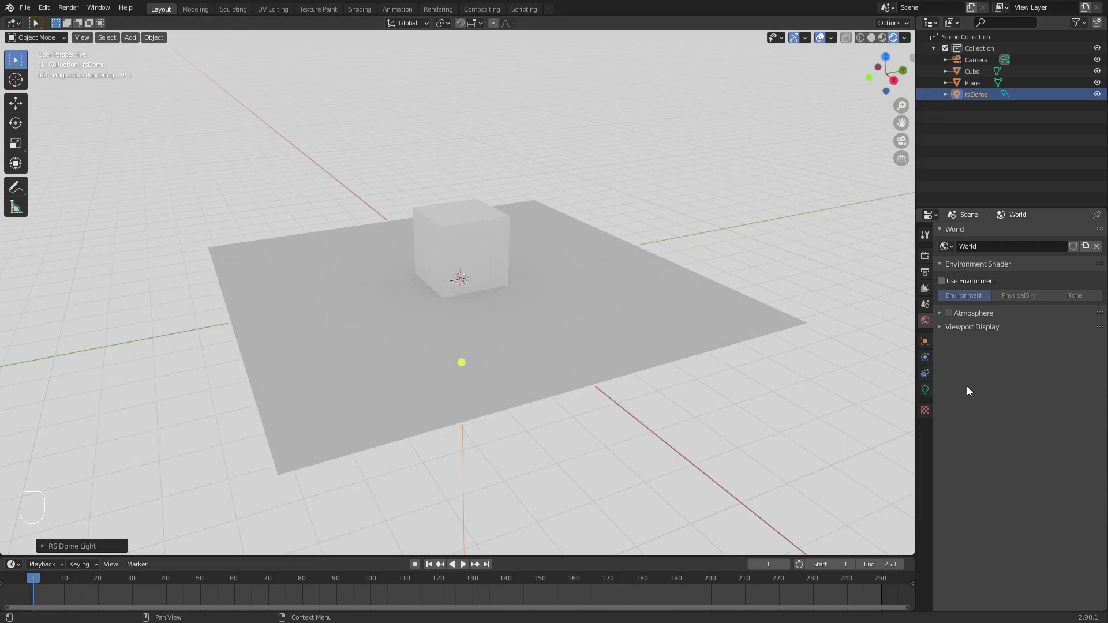
left_click(926, 390)
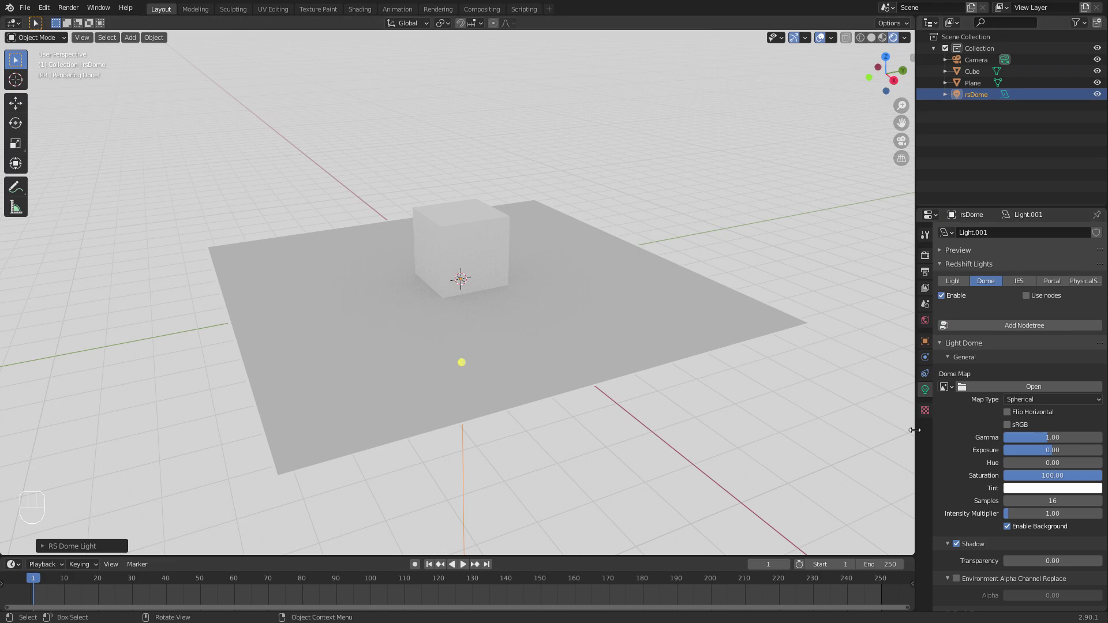
left_click_drag(915, 430, 865, 445)
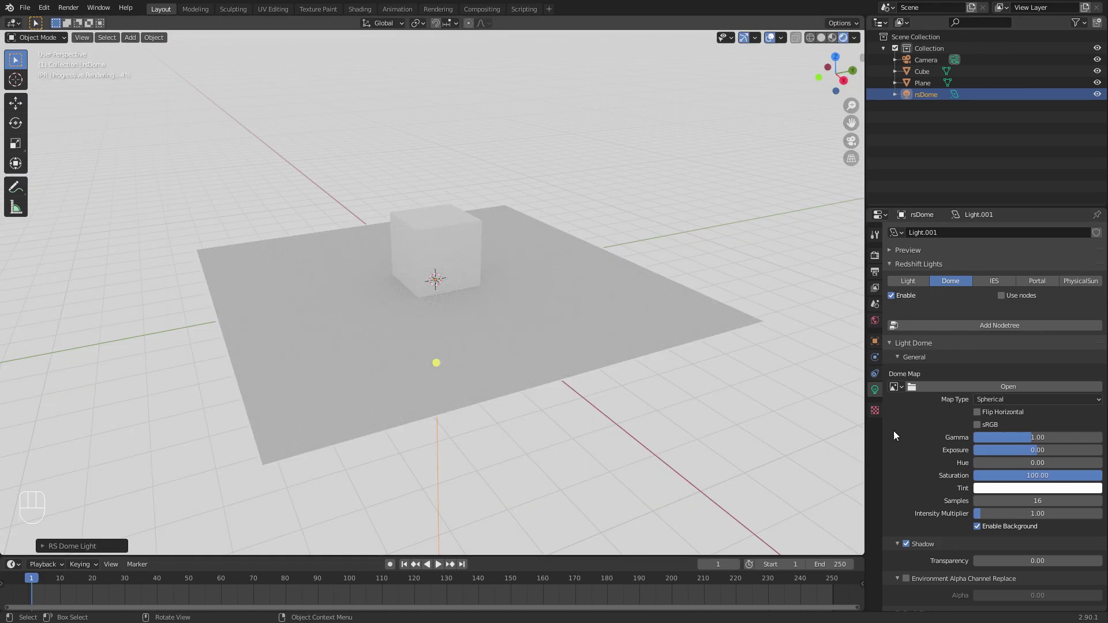
left_click(957, 386)
key("Escape")
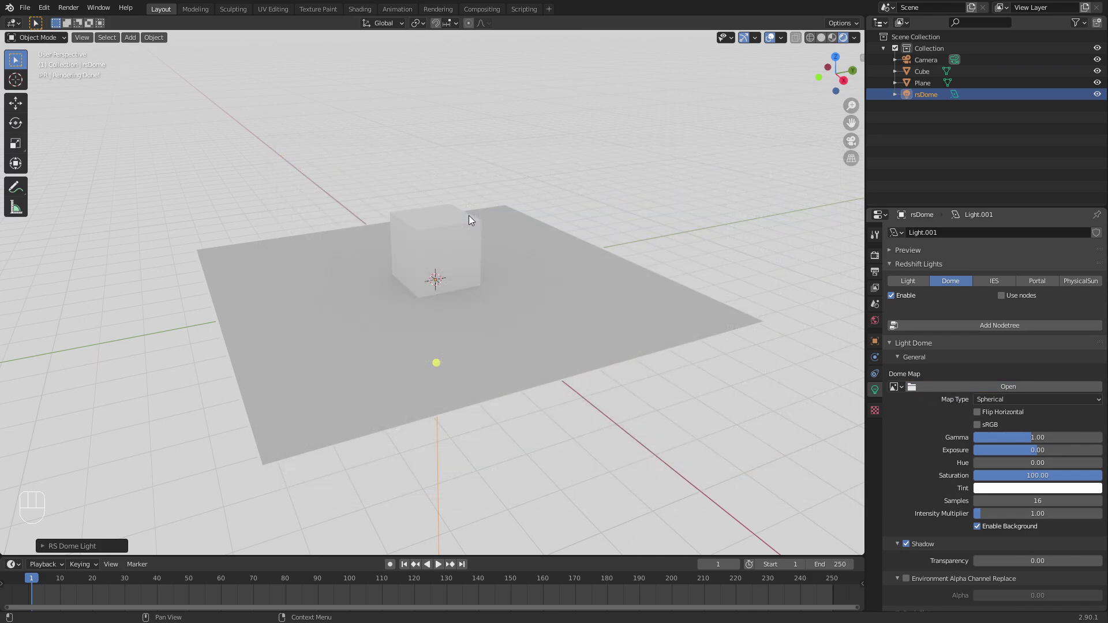
middle_click_drag(669, 403, 594, 262)
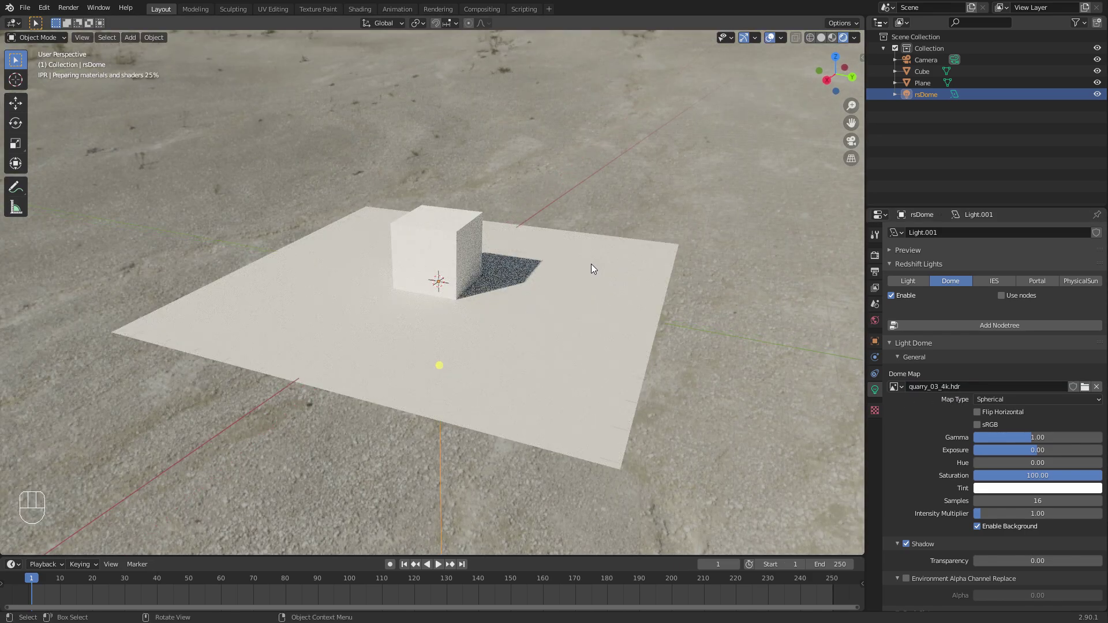
scroll(977, 438, "down", 3)
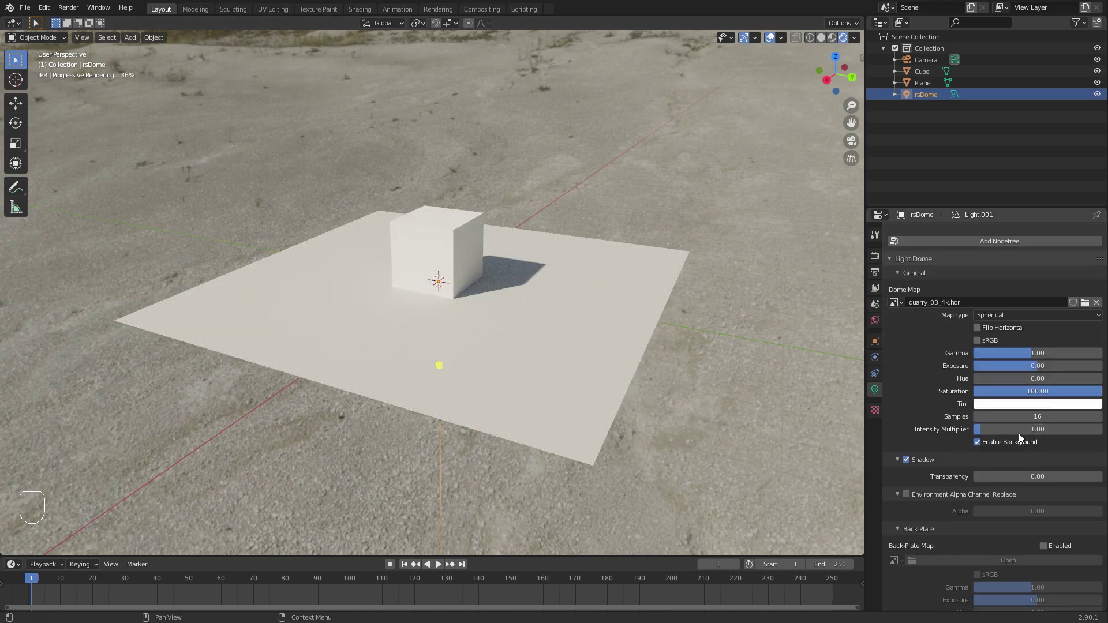
Step: Toggle the dome's background visibility and set its Intensity Multiplier to 0.8
left_click(1002, 442)
left_click(1000, 443)
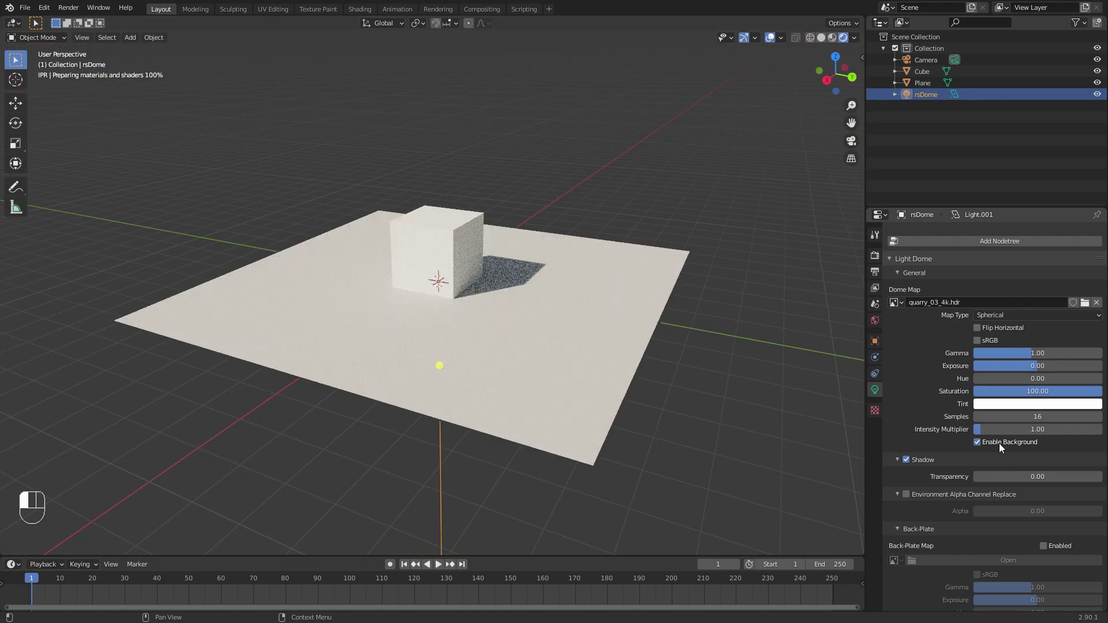
left_click(1052, 430)
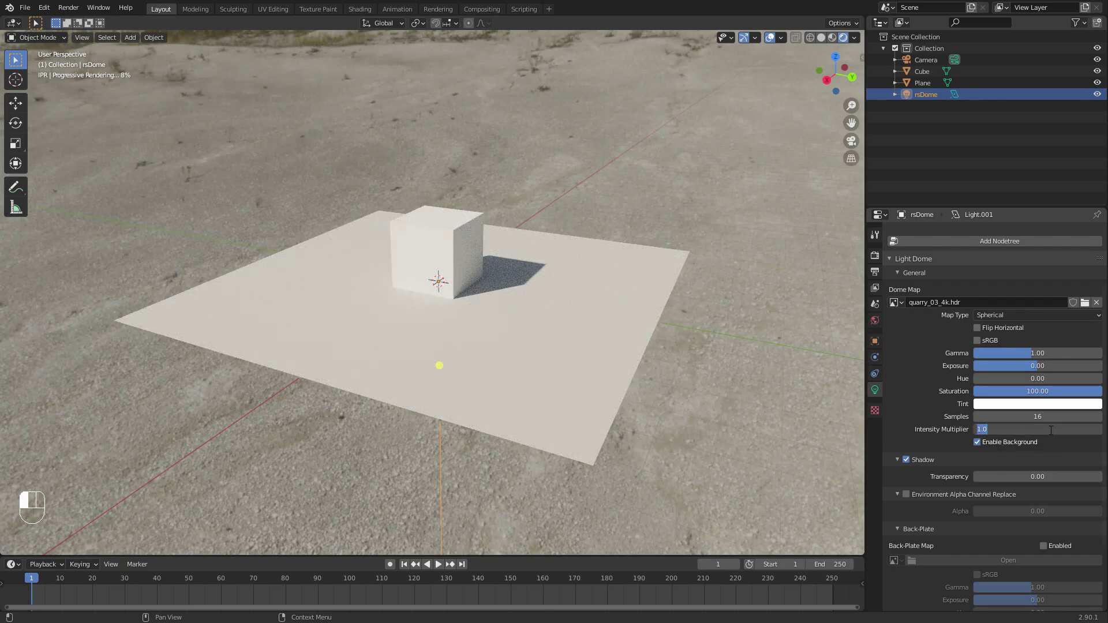
type("0.8")
key("Return")
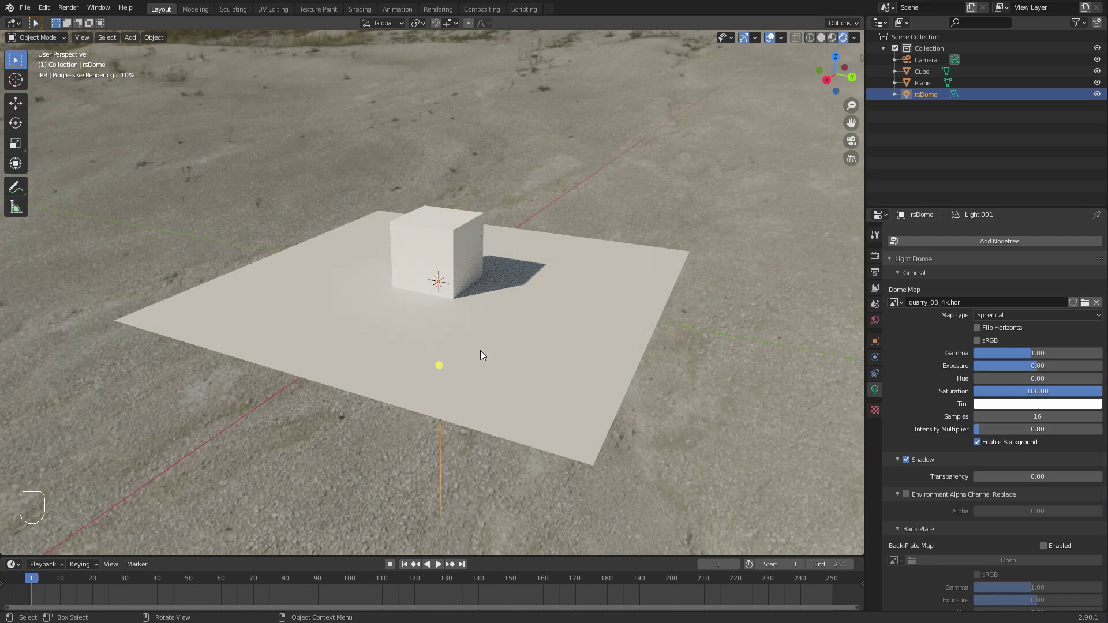
Step: Split the 3D view into two stacked areas, making the lower one slightly taller
mouse_move(2, 551)
left_mouse_down()
mouse_move(23, 474)
mouse_move(35, 295)
mouse_move(35, 311)
left_mouse_up()
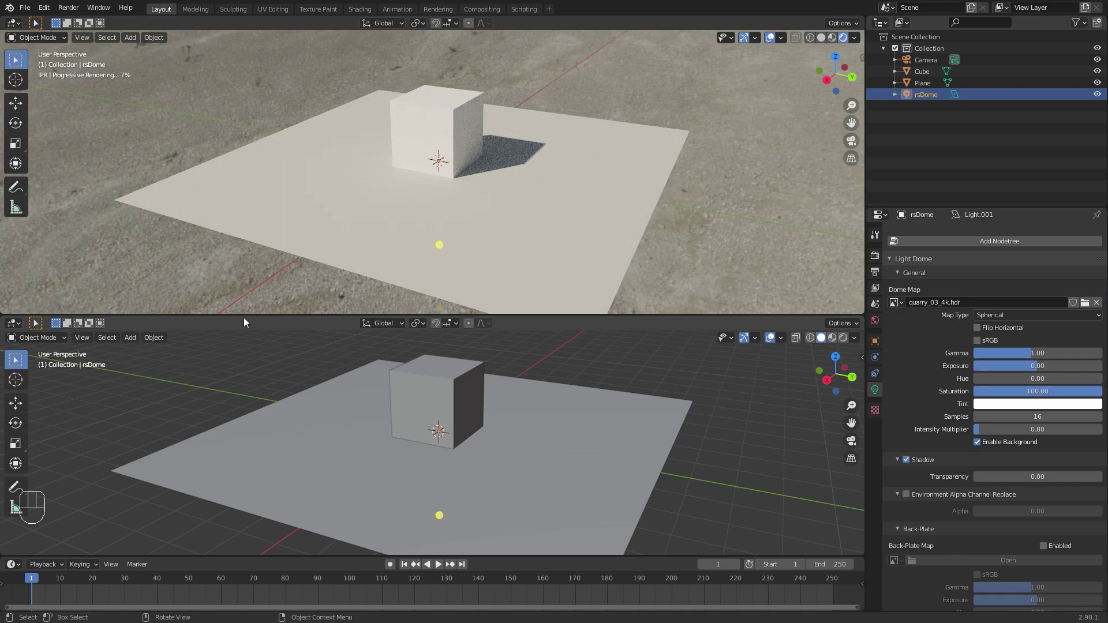
left_click_drag(243, 322, 243, 307)
left_click(13, 308)
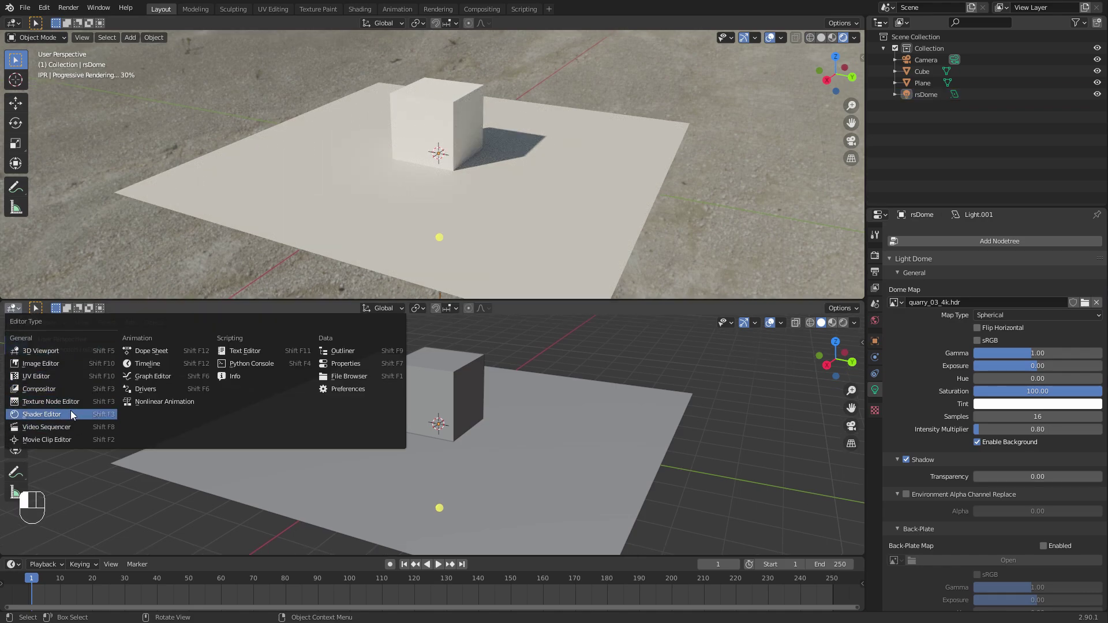
Step: Switch the lower area to a Shader Editor showing the cube's material nodes
left_click(71, 415)
left_click(471, 103)
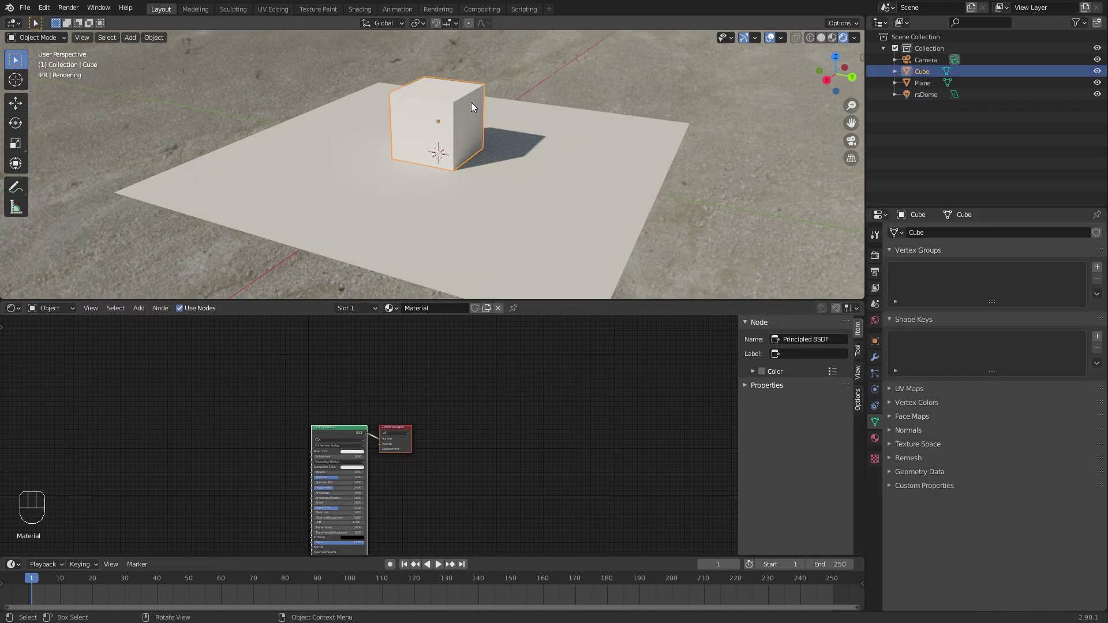
left_click(470, 445)
Step: Set the Principled BSDF Base Color to pale blue and move the node left
scroll(468, 439, "up", 3)
left_click(345, 422)
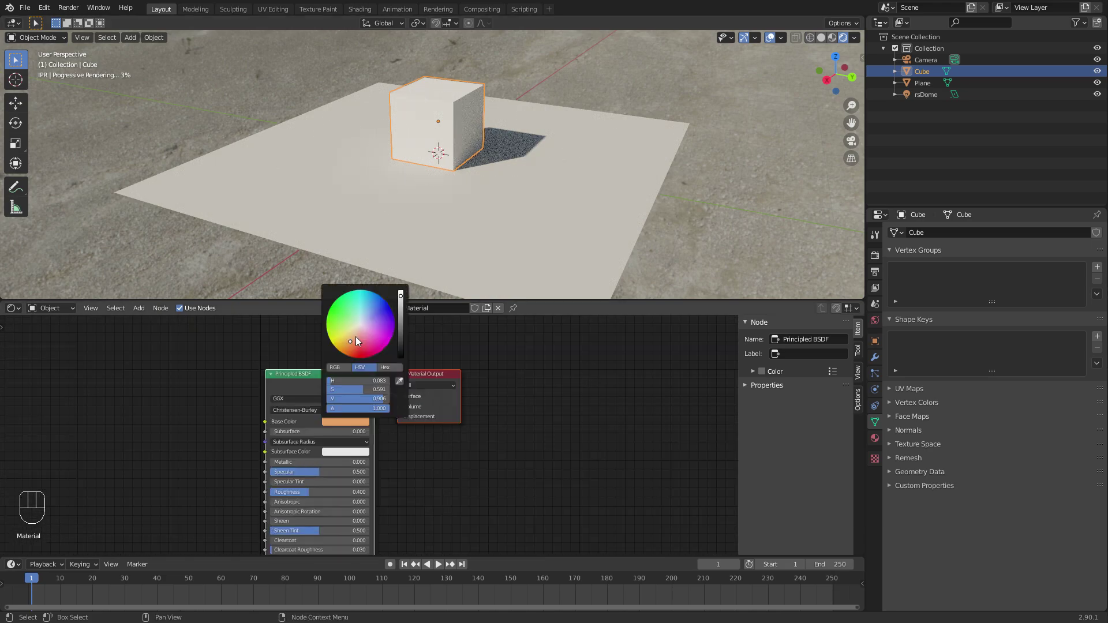
mouse_move(339, 315)
left_mouse_down()
mouse_move(371, 336)
mouse_move(355, 336)
mouse_move(350, 317)
mouse_move(367, 326)
mouse_move(358, 314)
left_mouse_up()
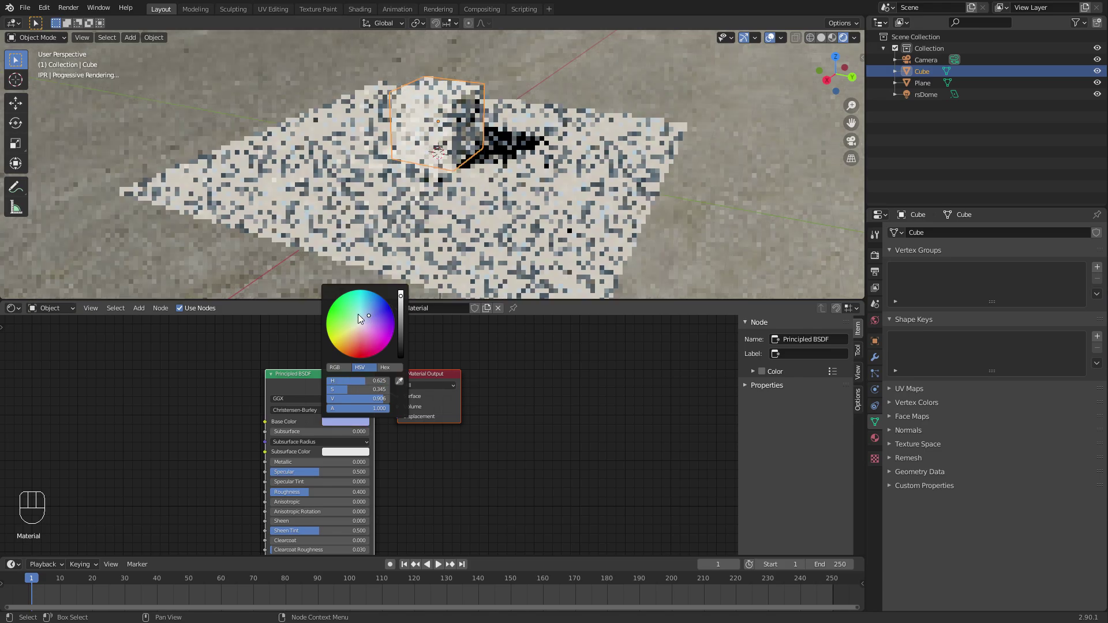
middle_click_drag(558, 431, 376, 391)
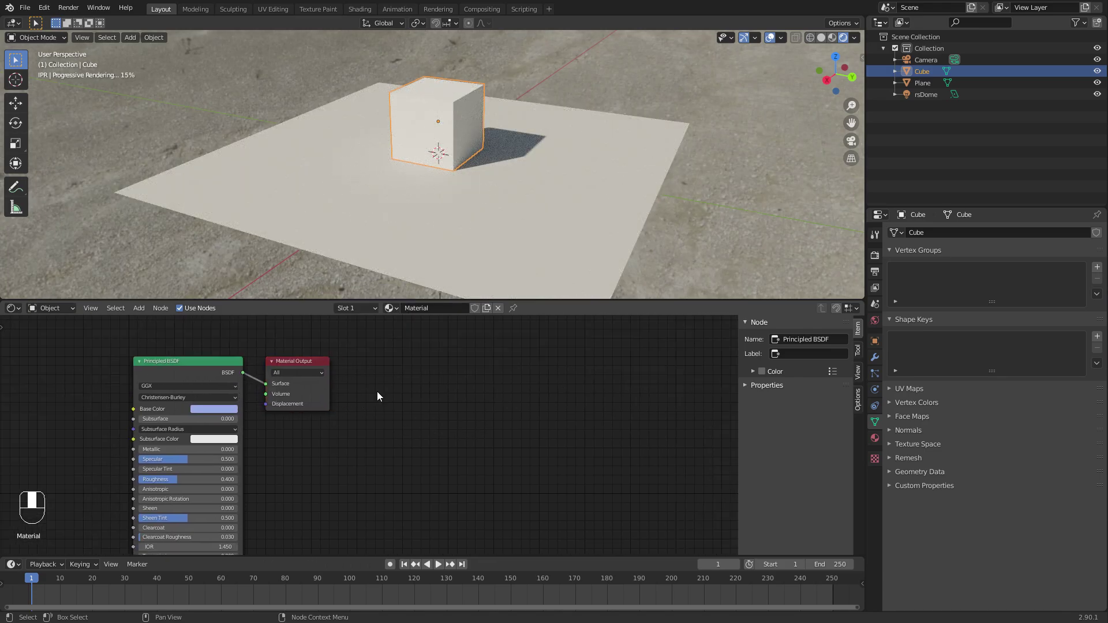
left_click_drag(222, 365, 248, 363)
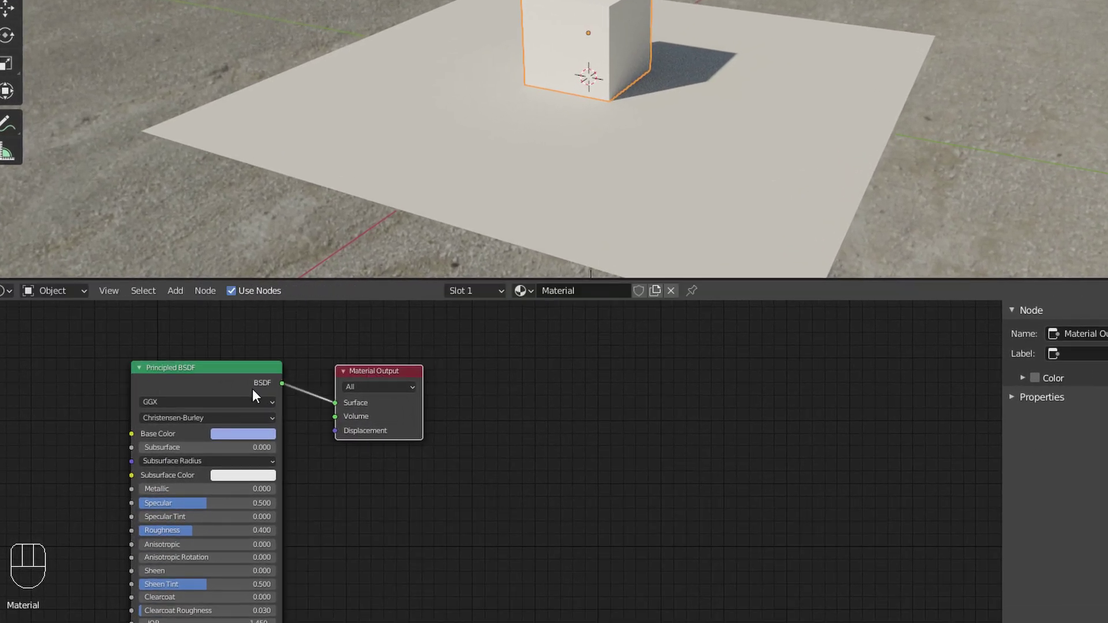
key("shift+a")
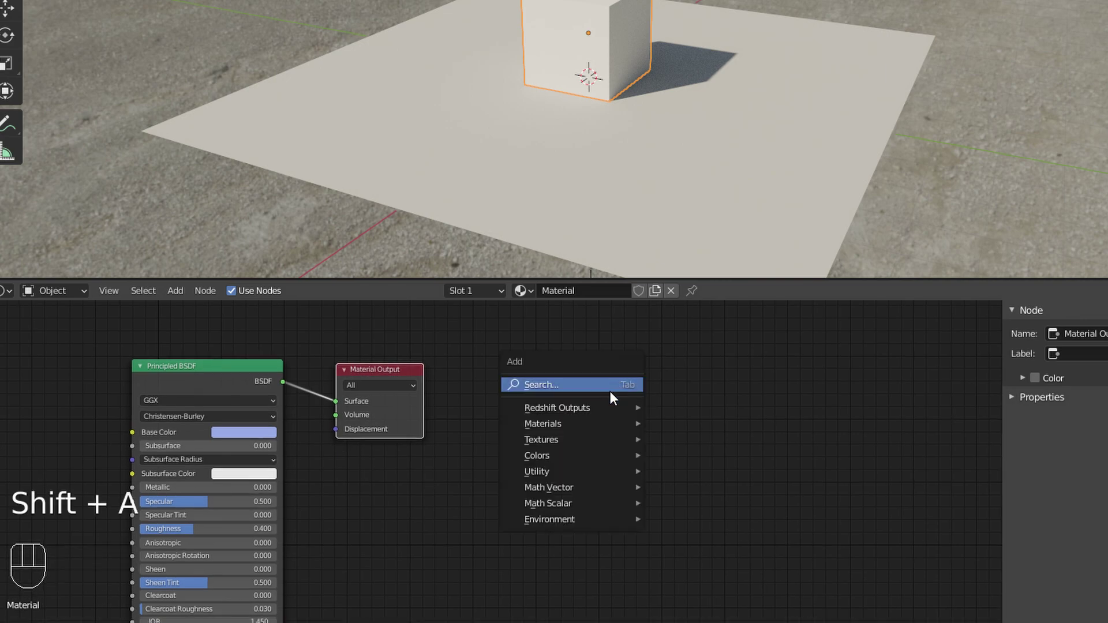
Step: Add a Redshift Material Output node and position it to the right
mouse_move(618, 411)
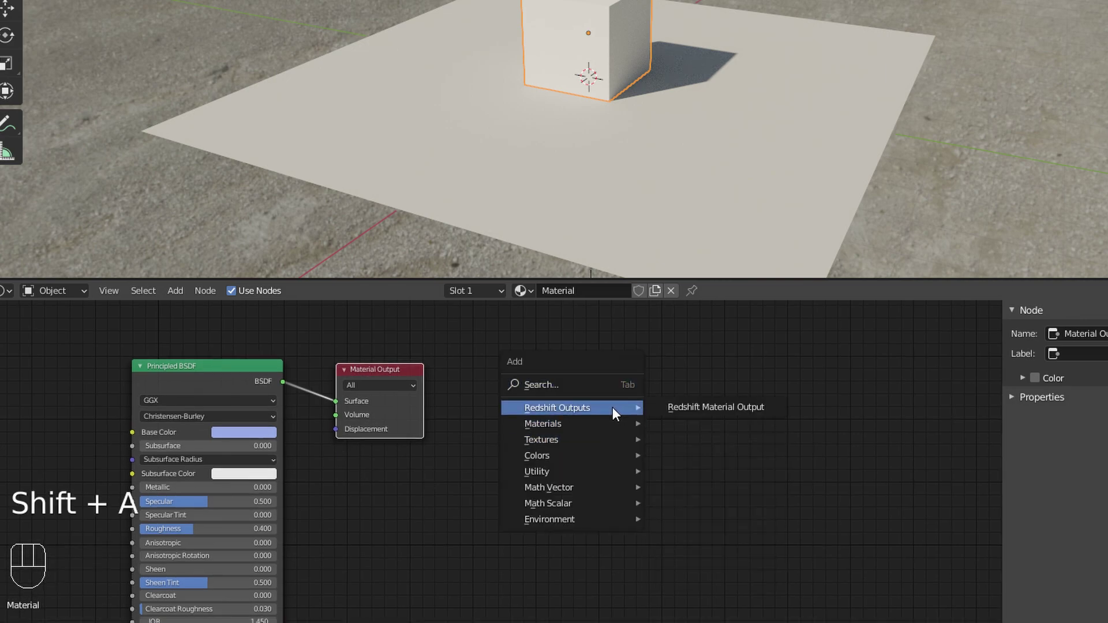
left_click(697, 406)
left_click(641, 385)
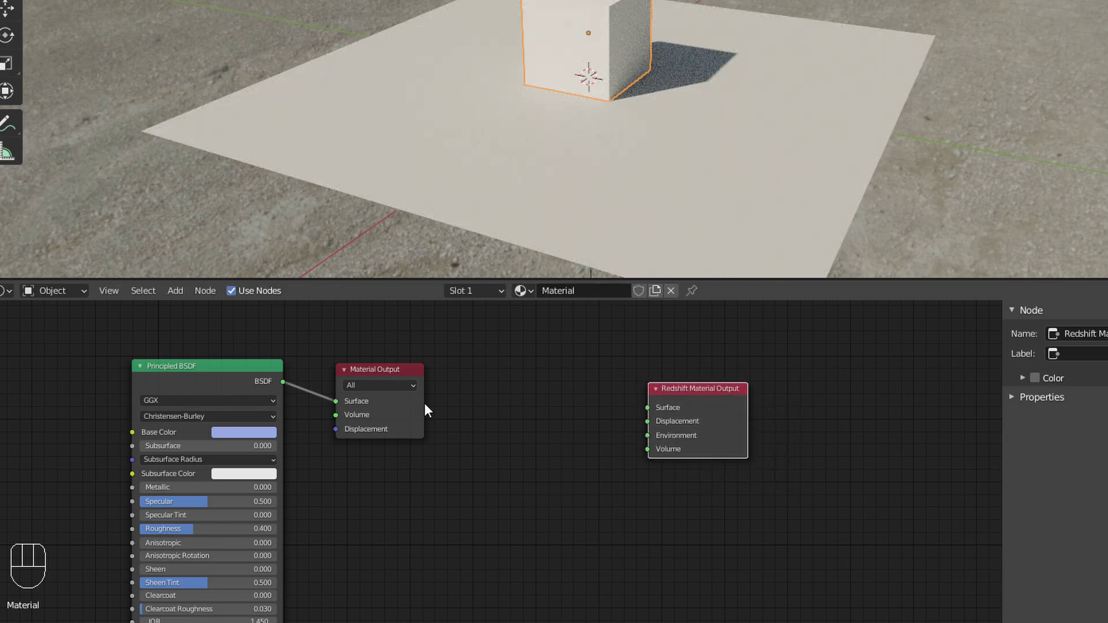
left_click(421, 411)
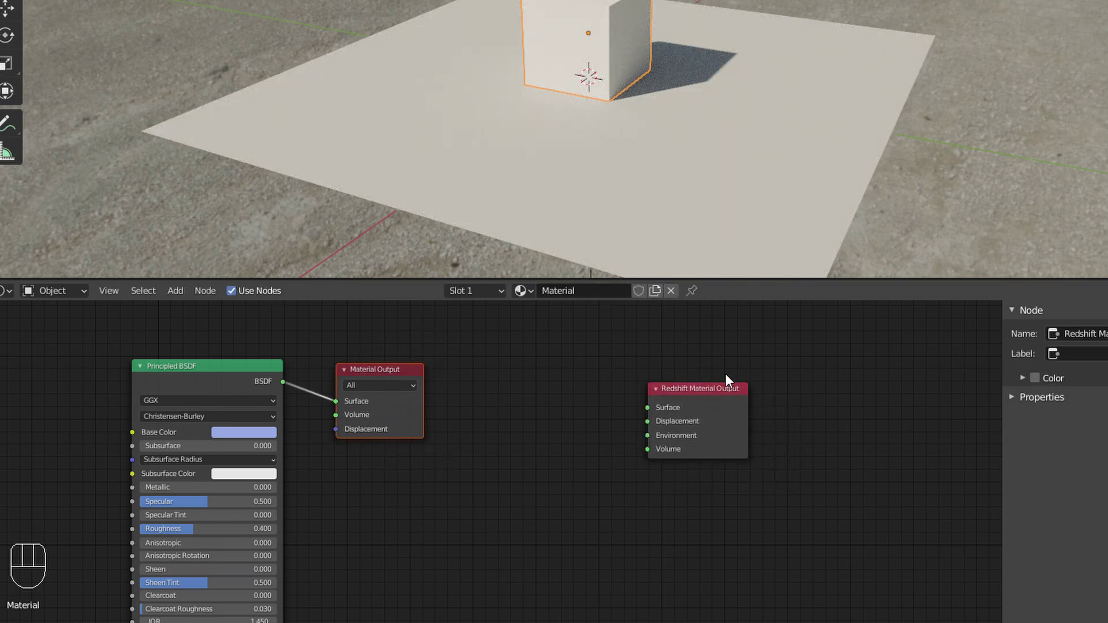
left_click_drag(726, 373, 820, 391)
left_click_drag(733, 398, 823, 415)
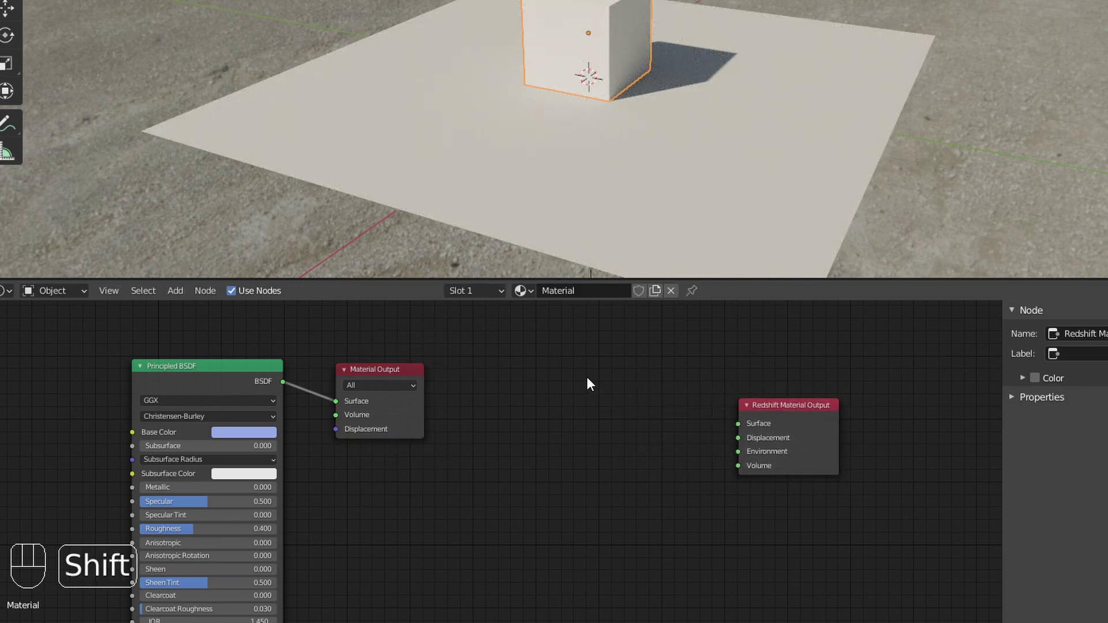
Step: Add an RS Material node and connect its outColor to the Redshift output's Surface
key("shift+a")
mouse_move(584, 393)
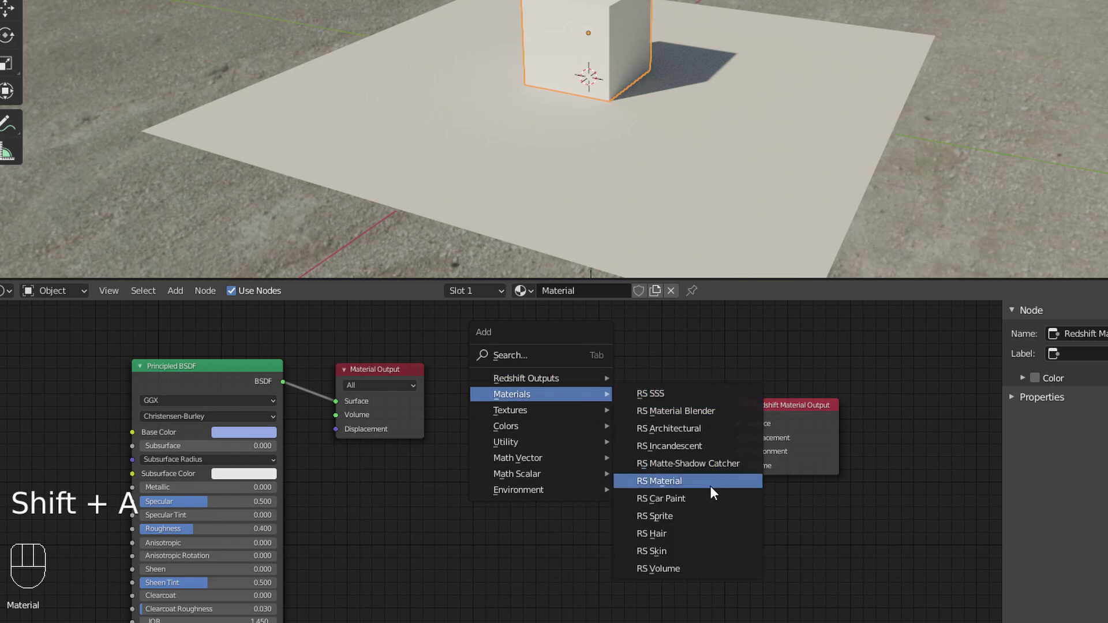
left_click(693, 480)
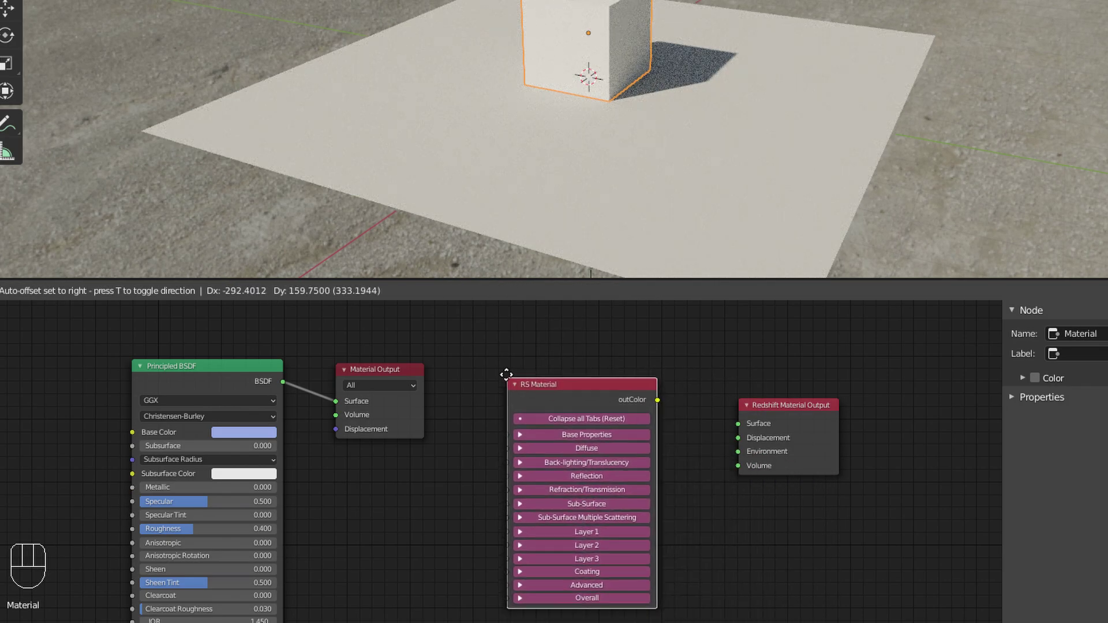
left_click(507, 375)
left_click_drag(185, 401, 169, 398)
left_click(176, 359)
left_click_drag(178, 360, 176, 361)
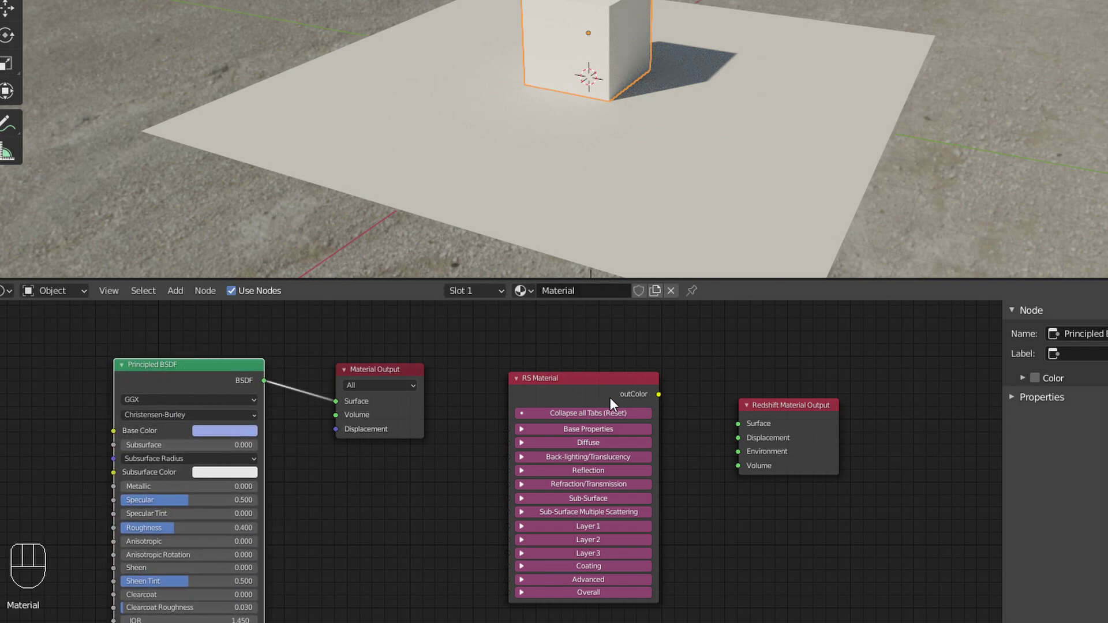
left_click_drag(610, 397, 739, 427)
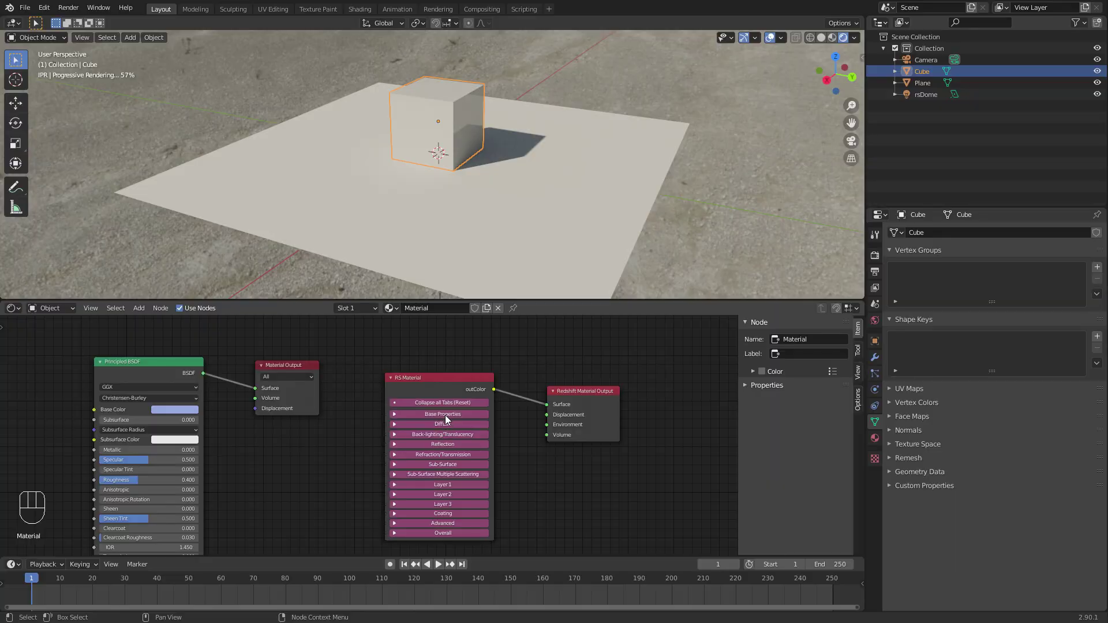
Step: Set the RS Material's Diffuse Color to purple
left_click(440, 422)
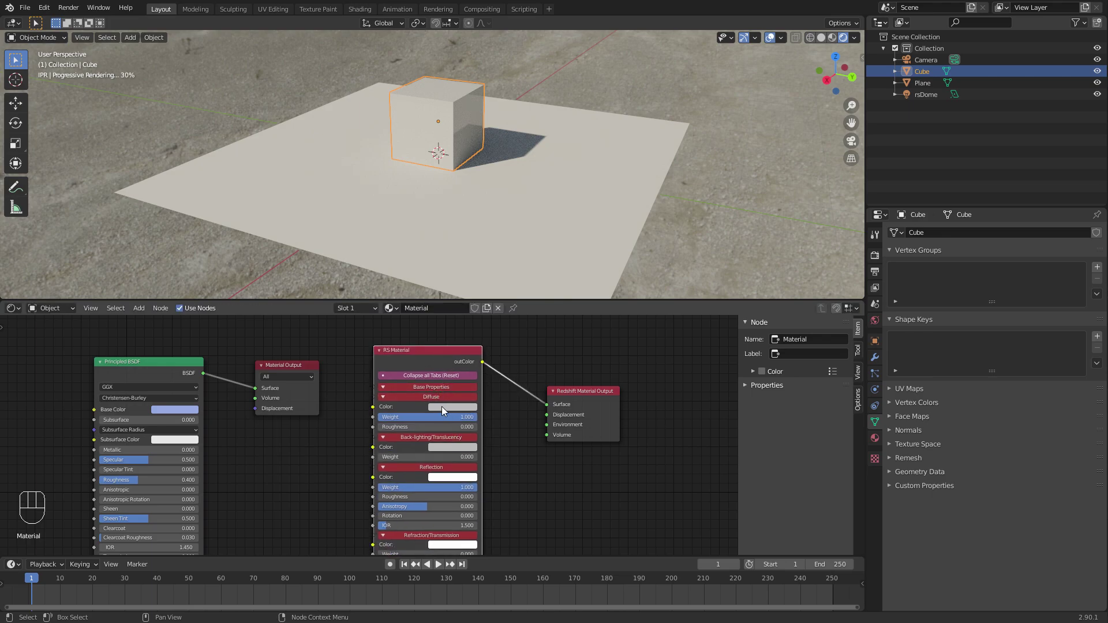
left_click(452, 406)
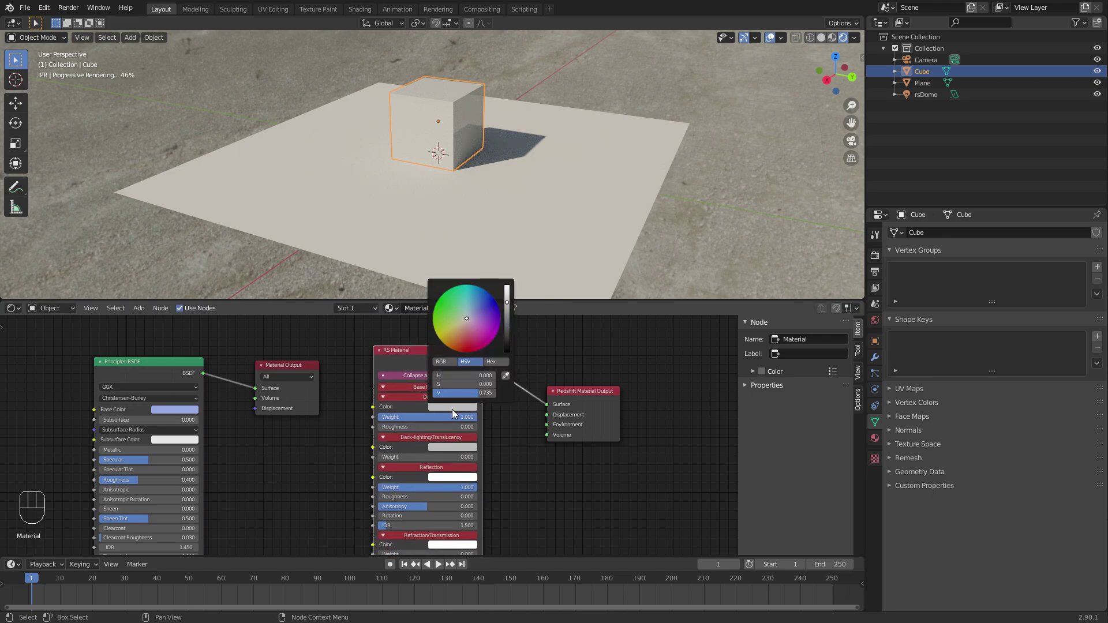
left_click(449, 311)
mouse_move(450, 315)
left_mouse_down()
mouse_move(451, 342)
mouse_move(478, 300)
mouse_move(482, 324)
left_mouse_up()
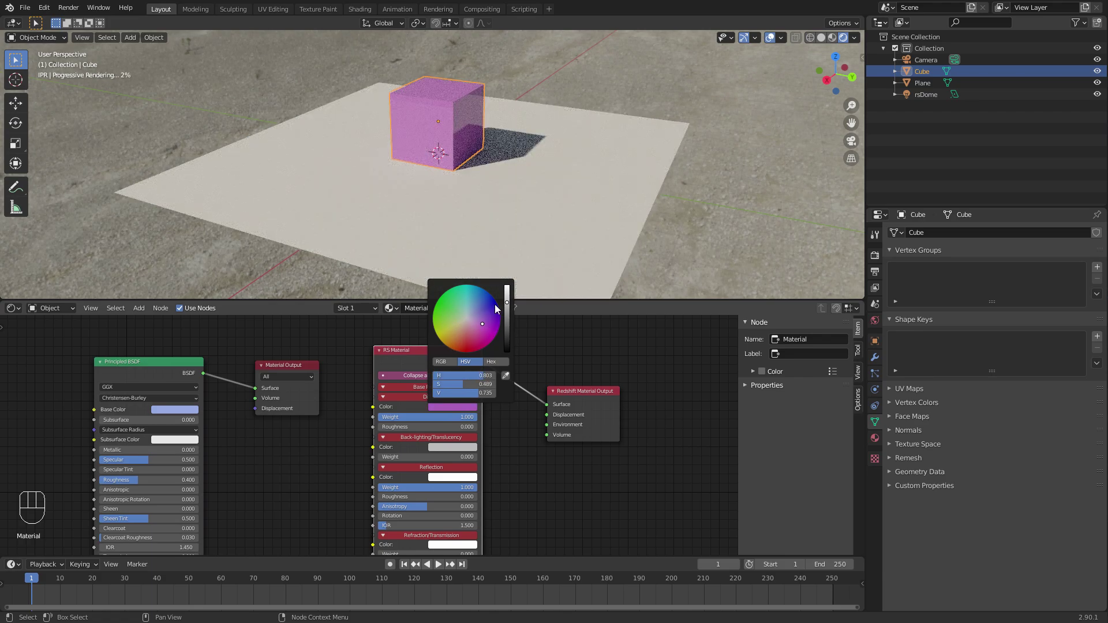
Step: Delete the old Principled BSDF and Material Output nodes, then select the plane
left_click_drag(307, 324, 152, 461)
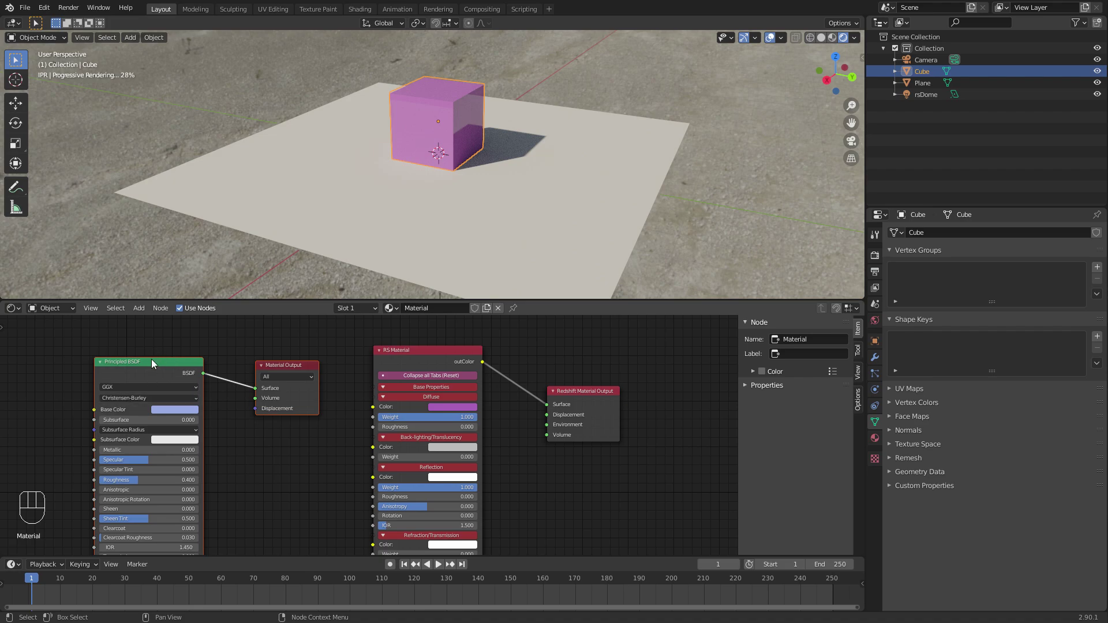
left_click_drag(298, 324, 238, 426)
left_click(279, 465)
left_click_drag(279, 465, 182, 351)
left_click_drag(297, 328, 141, 486)
key("x")
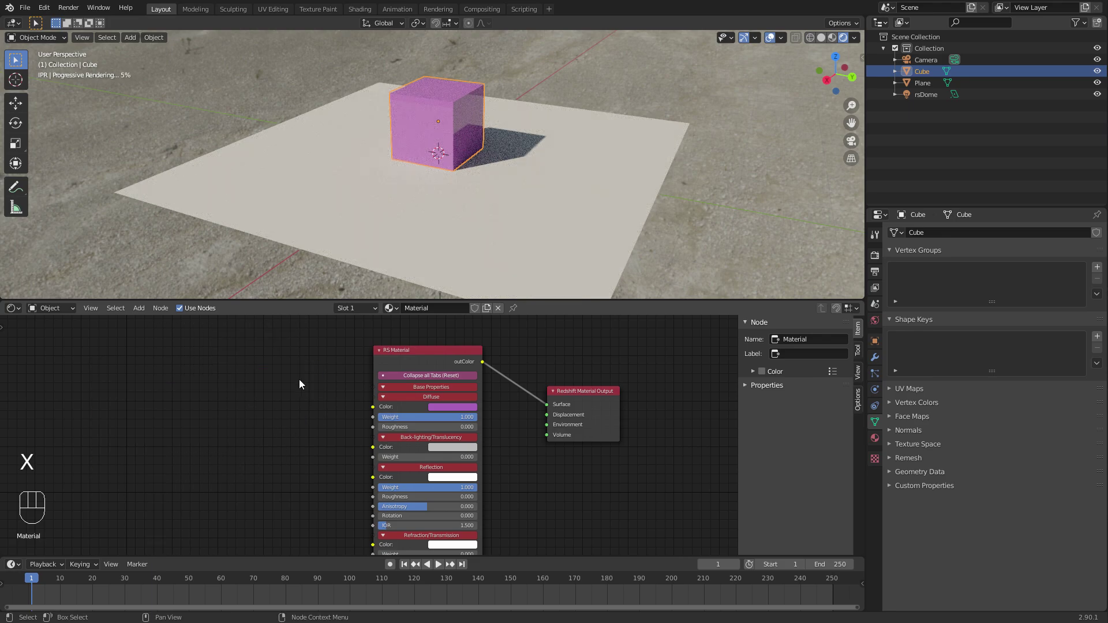
left_click(523, 196)
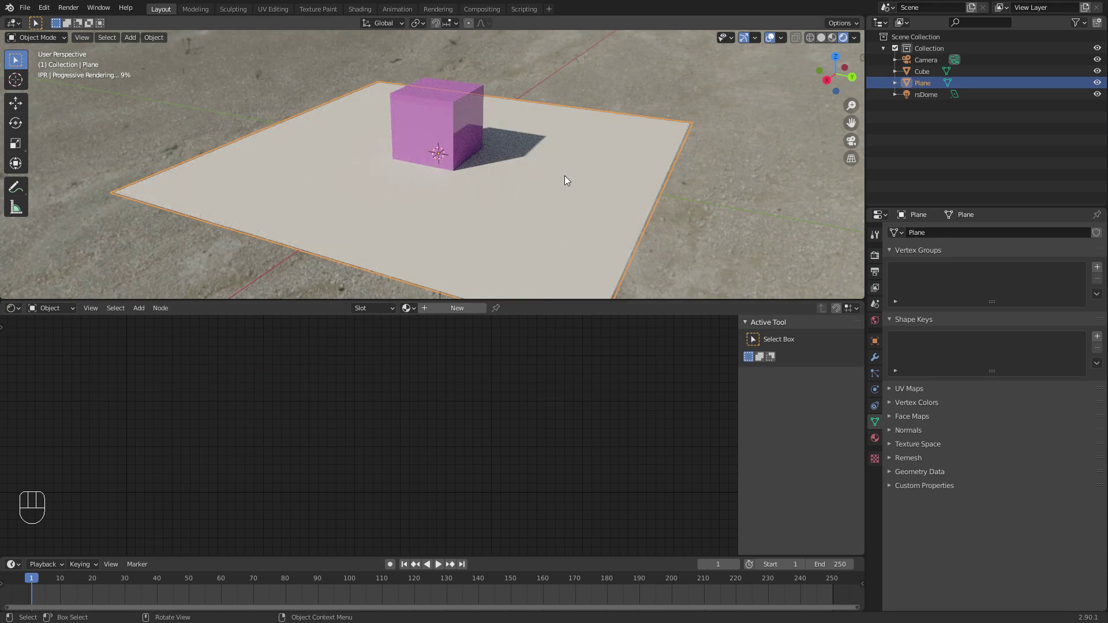
Step: Create a new plane material and replace its default nodes with a Redshift Material Output
left_click(457, 308)
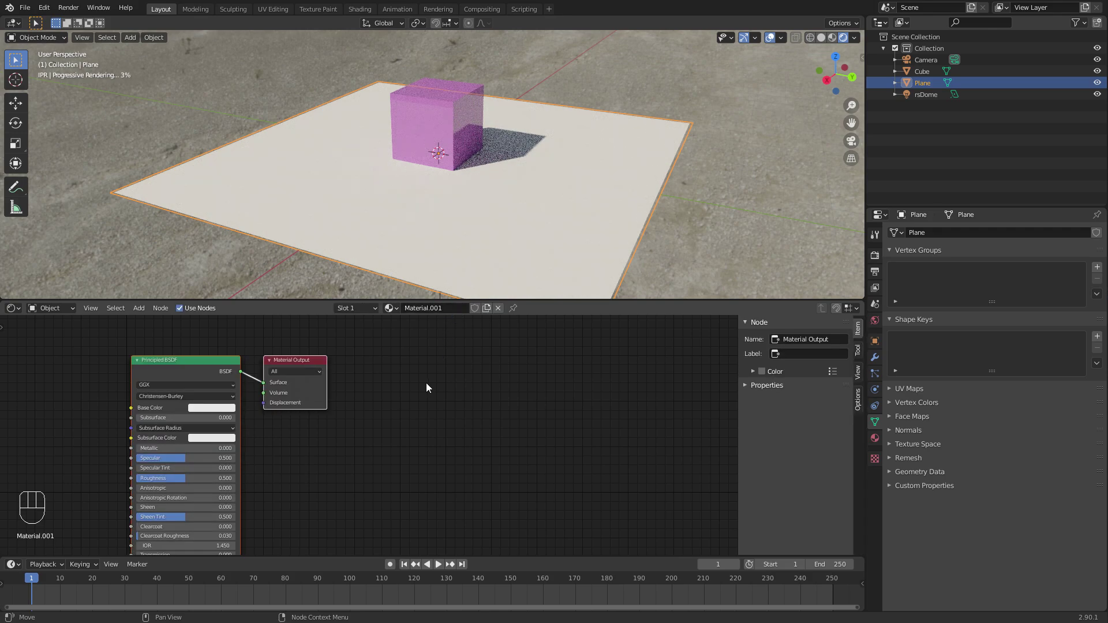
key("a")
key("x")
key("shift+a")
left_click(488, 381)
left_click(491, 383)
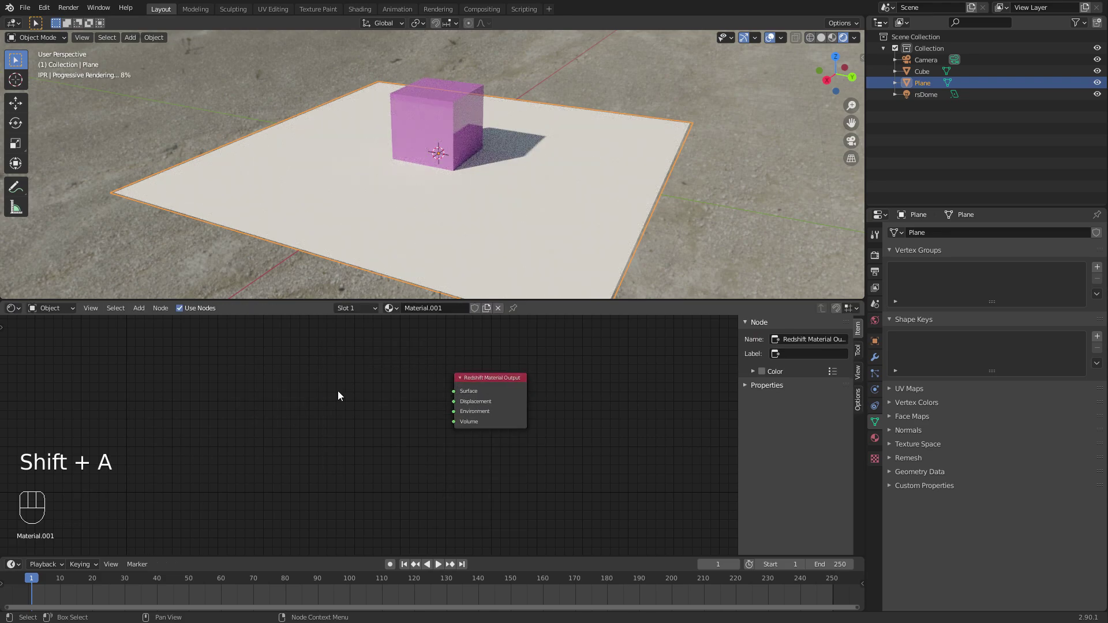
Step: Add an RS Material and connect its outColor to the output's Surface
key("shift+a")
left_click(388, 416)
left_click(390, 393)
left_click_drag(381, 384, 454, 391)
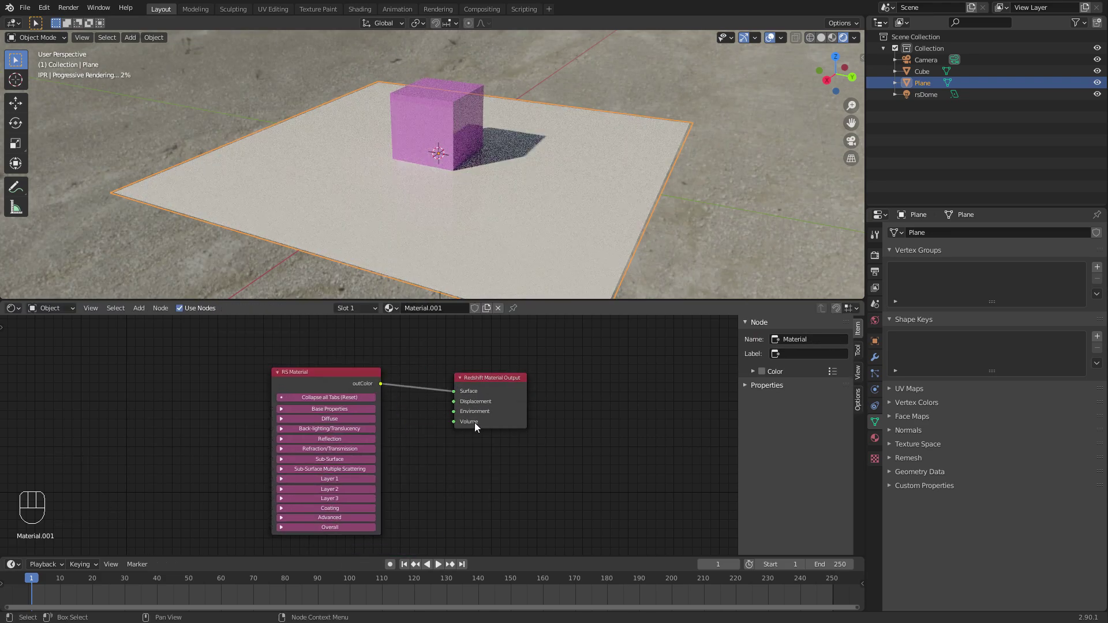
left_click_drag(323, 381, 349, 380)
middle_click_drag(226, 424, 234, 434)
key("shift+a")
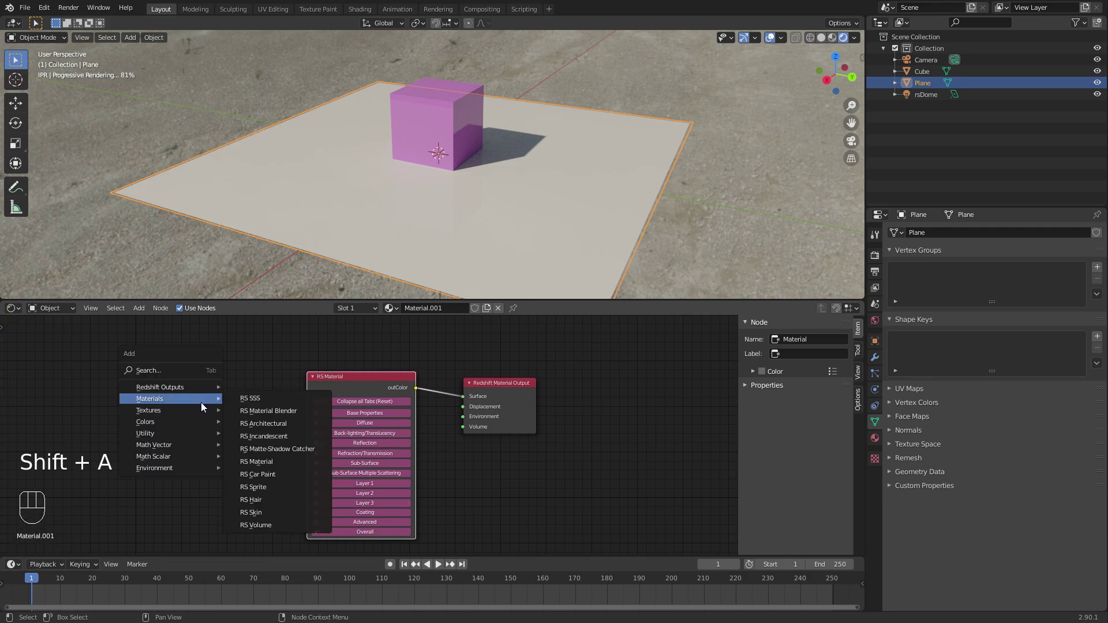
Step: Add an RS Maxon Noise node left of the RS Material and wire it into Diffuse Color
mouse_move(193, 410)
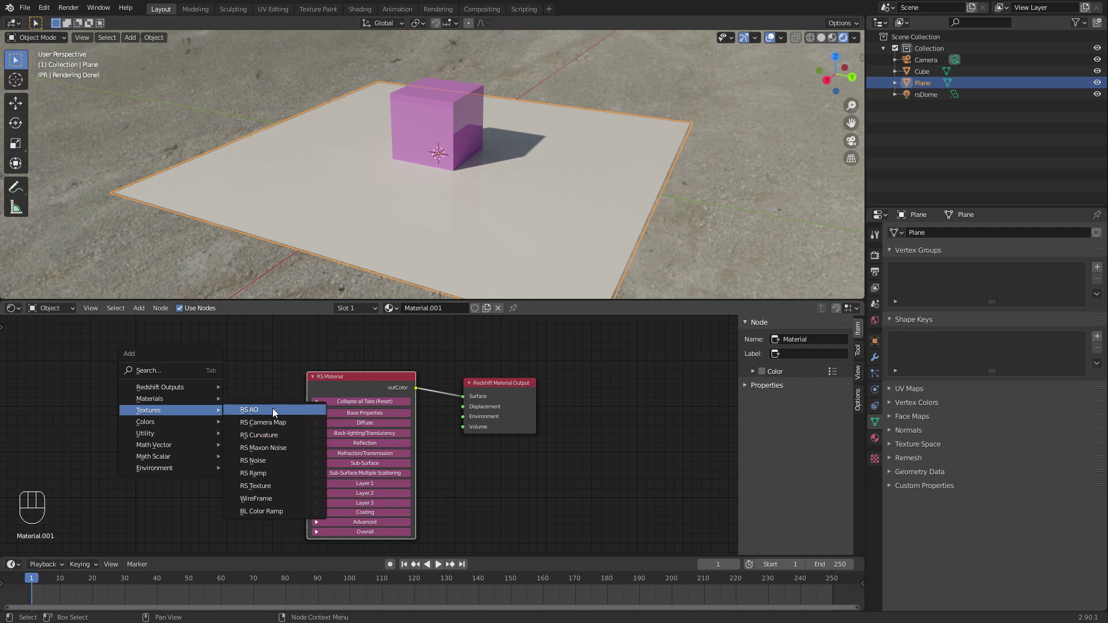
left_click(279, 449)
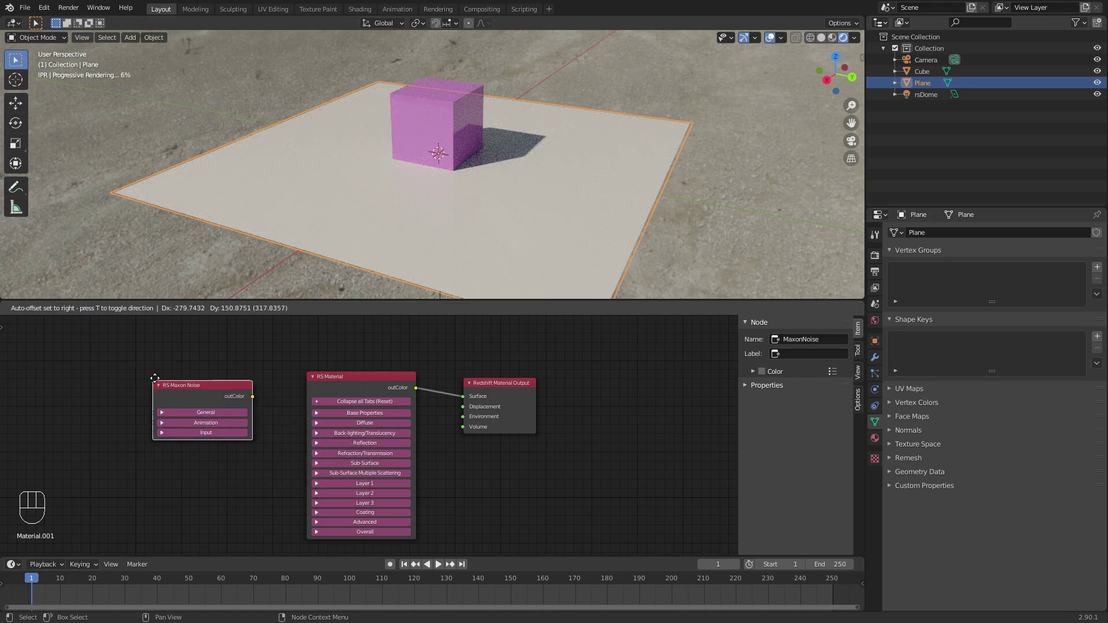
left_click(197, 438)
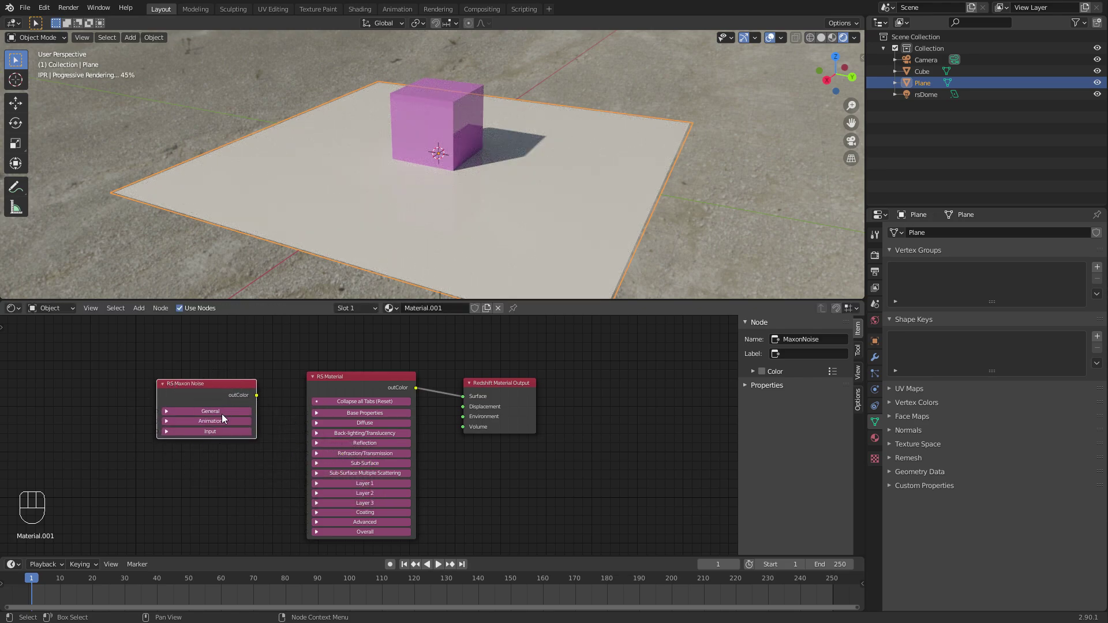
left_click_drag(215, 389, 205, 378)
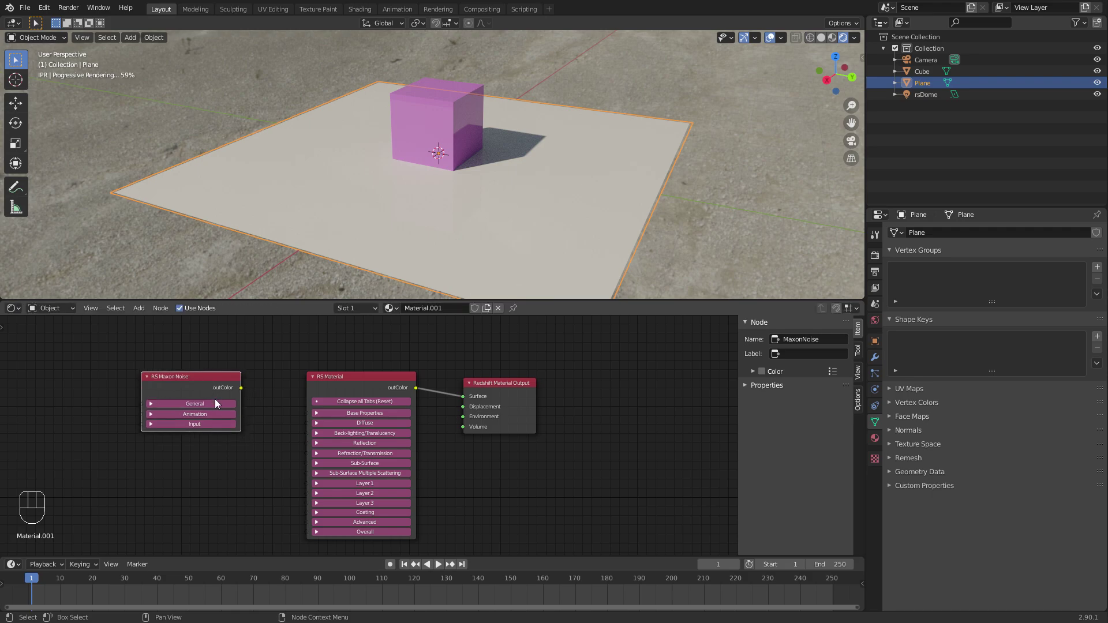
left_click_drag(338, 414, 338, 436)
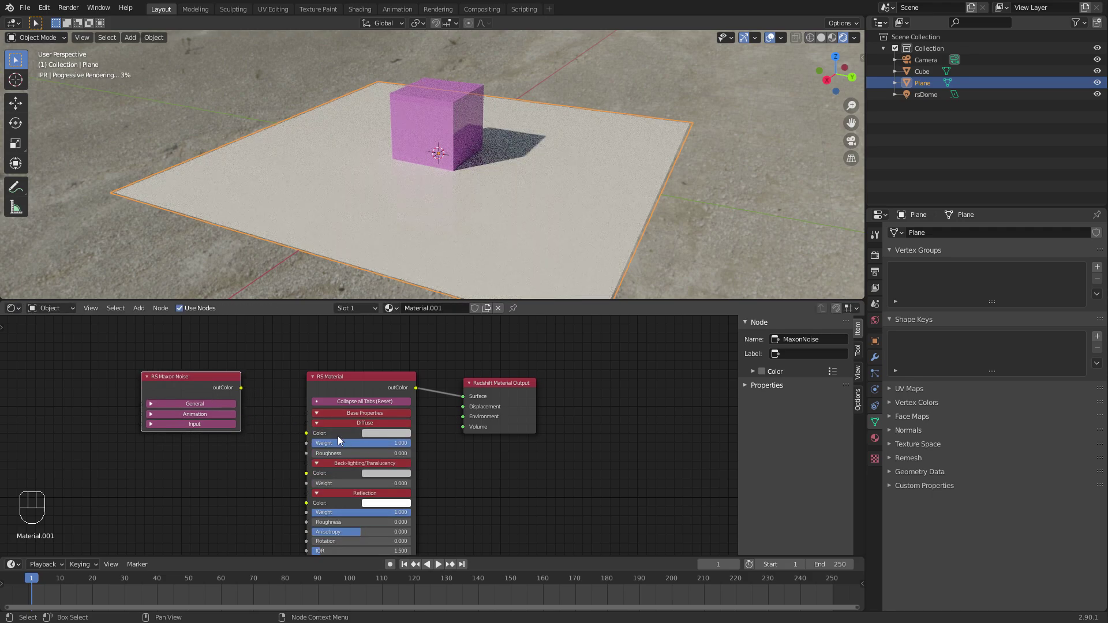
left_click_drag(241, 389, 307, 434)
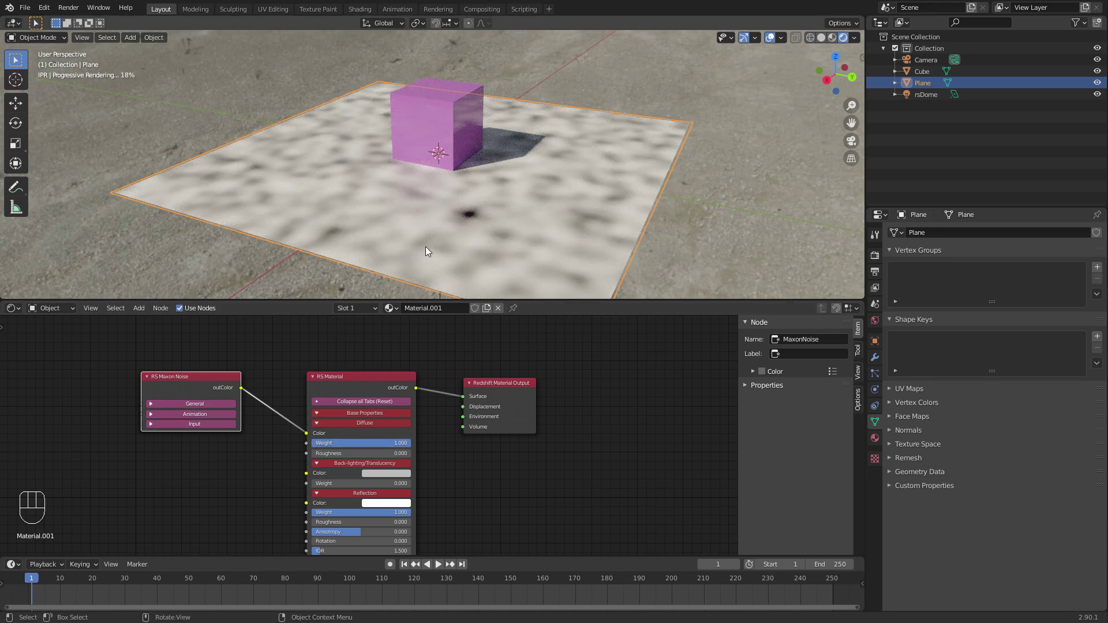
left_click(192, 405)
Step: Expand the Maxon Noise node's sections and rearrange the noise and RS Material nodes
left_click(200, 434)
left_click(202, 445)
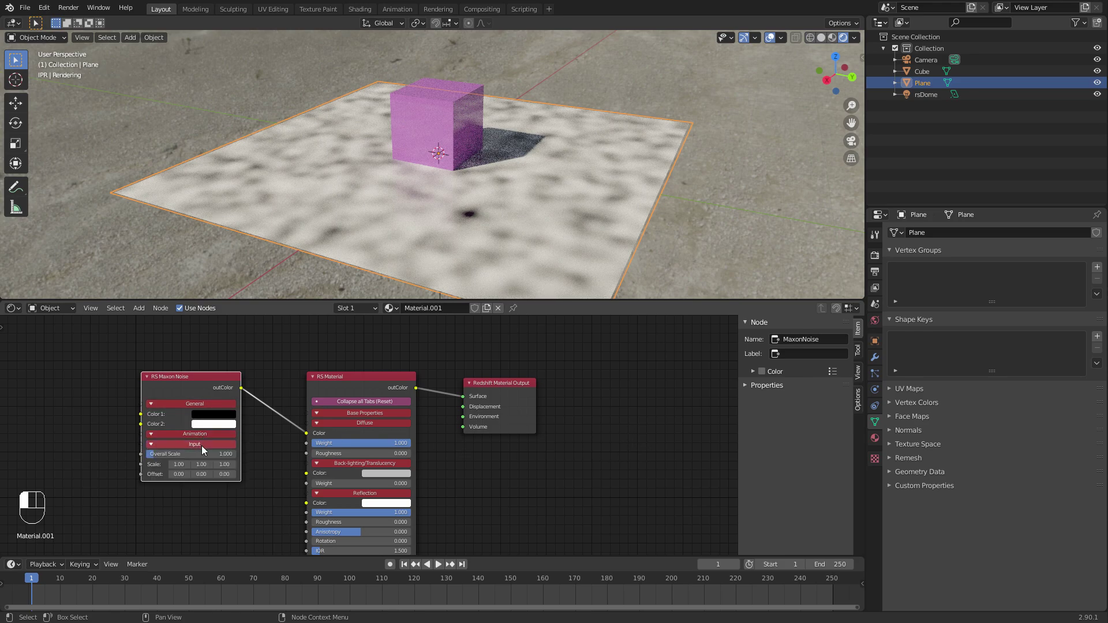
left_click(203, 445)
left_click(203, 445)
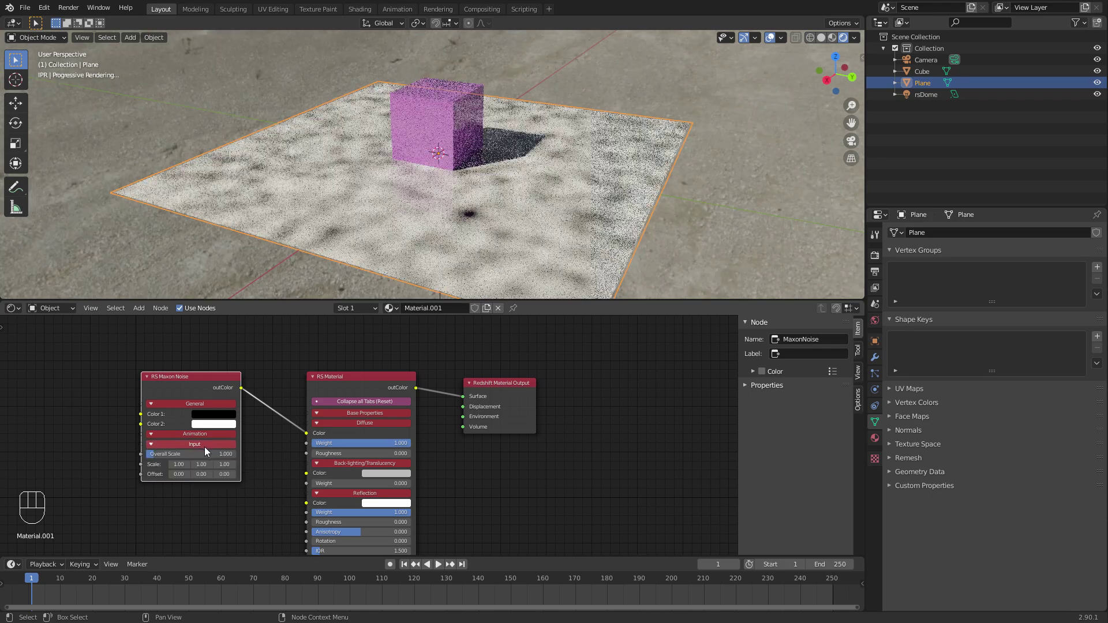
left_click(206, 443)
left_click_drag(206, 443, 191, 448)
left_click_drag(377, 388, 368, 376)
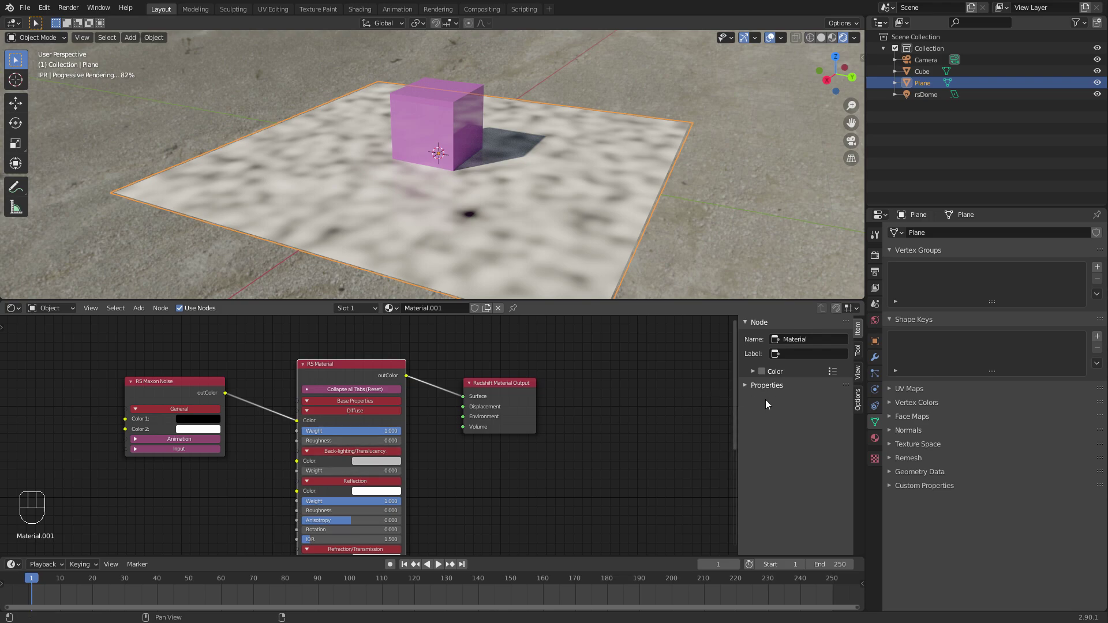
Step: Show the Maxon Noise properties (Noise type, seed 123, 5 octaves) in a widened sidebar
key("n")
key("n")
key("n")
key("n")
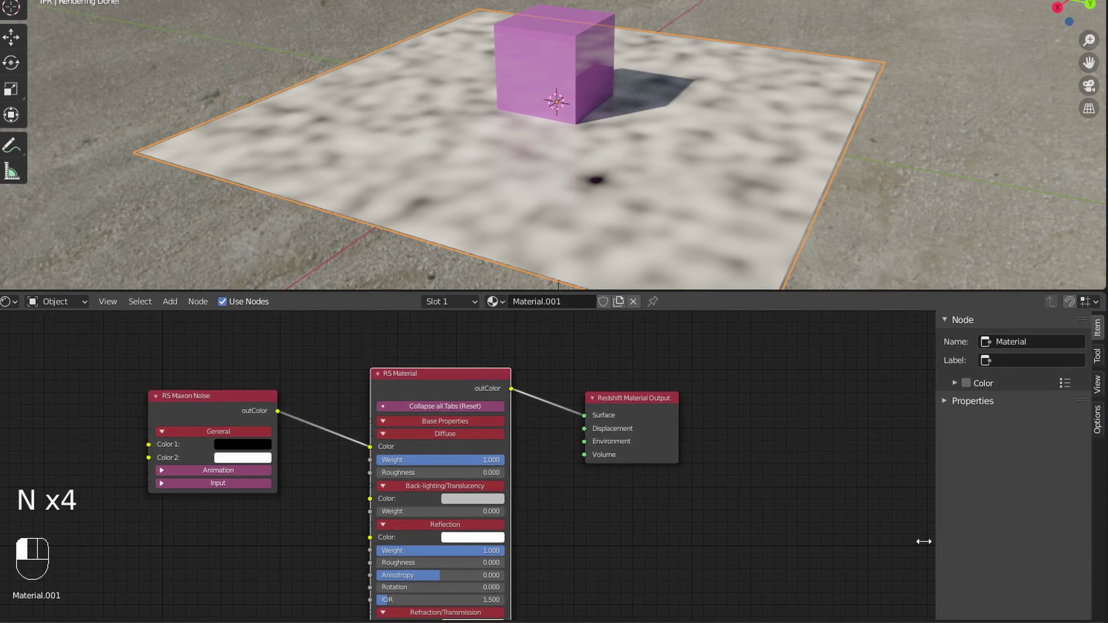
left_click_drag(730, 494, 699, 495)
left_click_drag(887, 541, 883, 541)
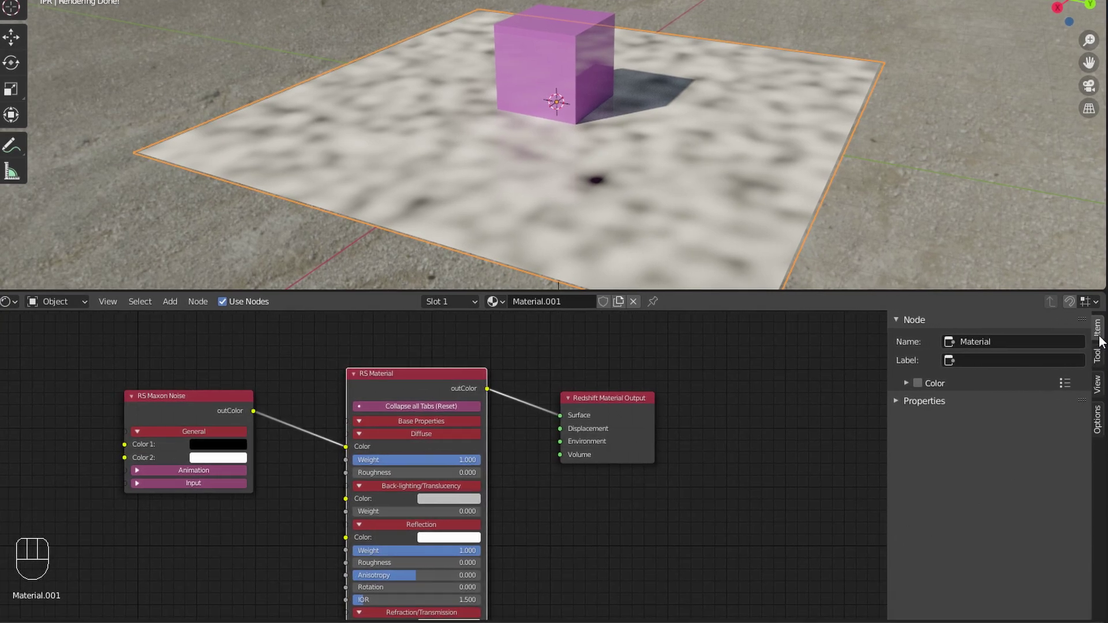
left_click(926, 401)
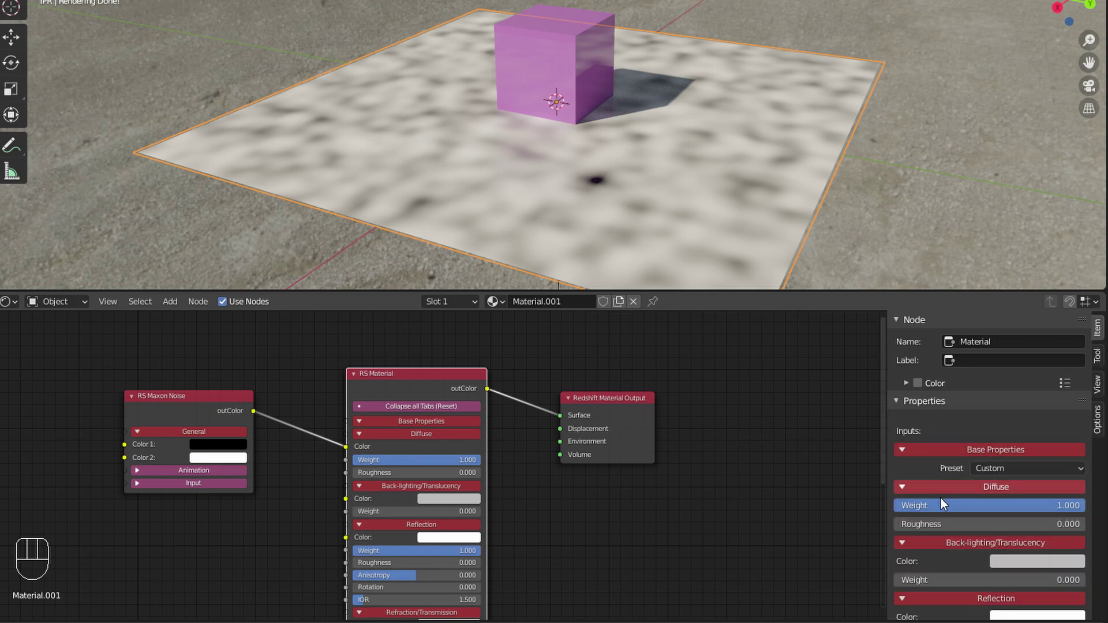
scroll(933, 549, "down", 10)
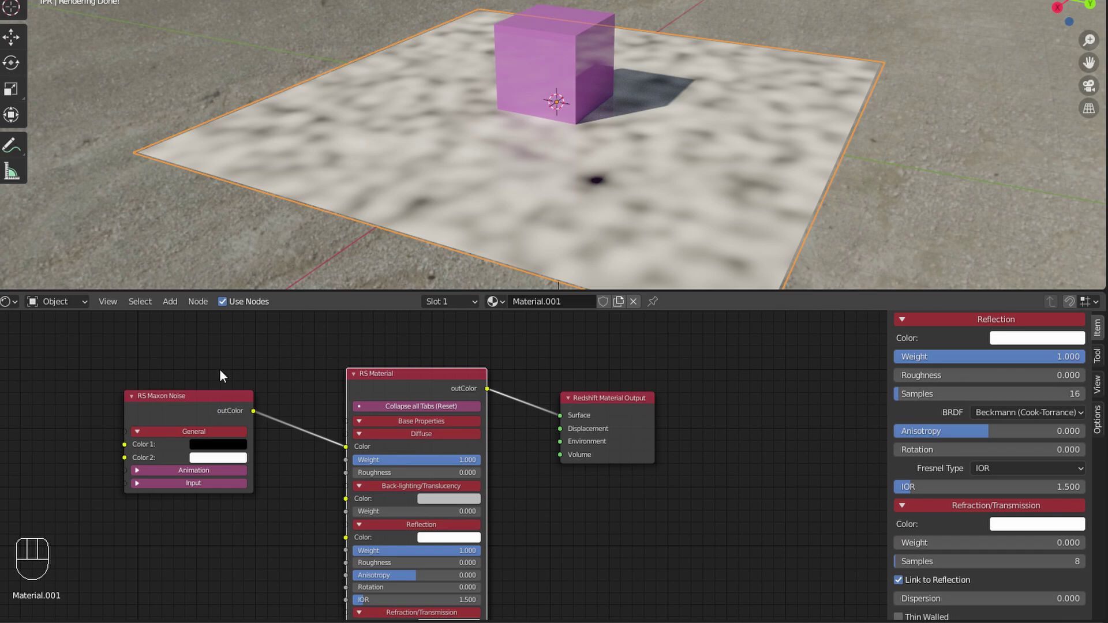
left_click(178, 396)
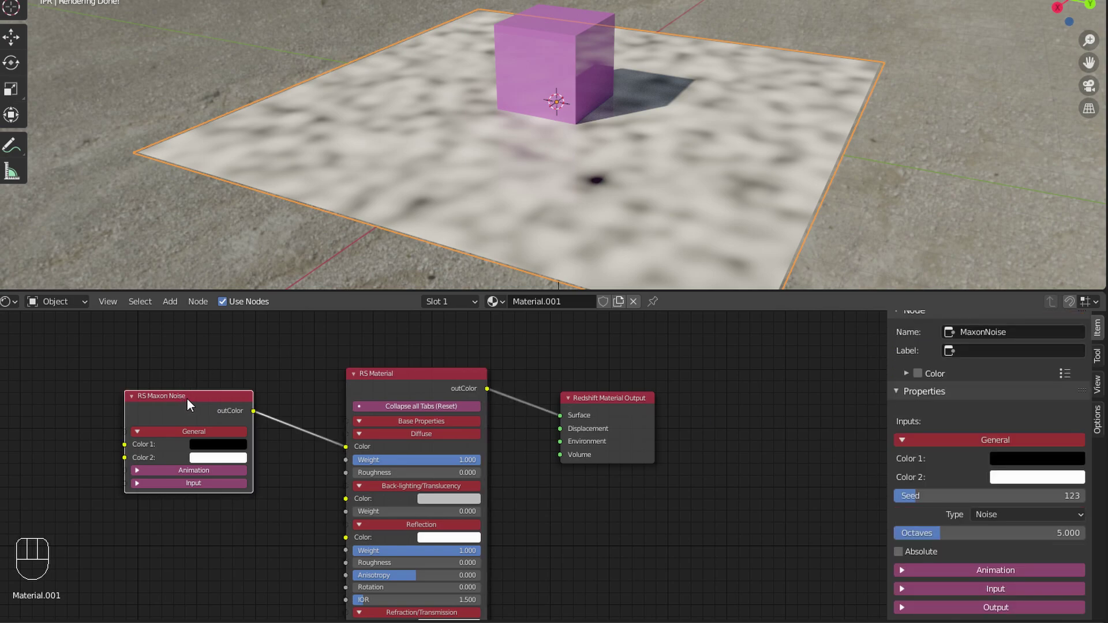
left_click(1007, 514)
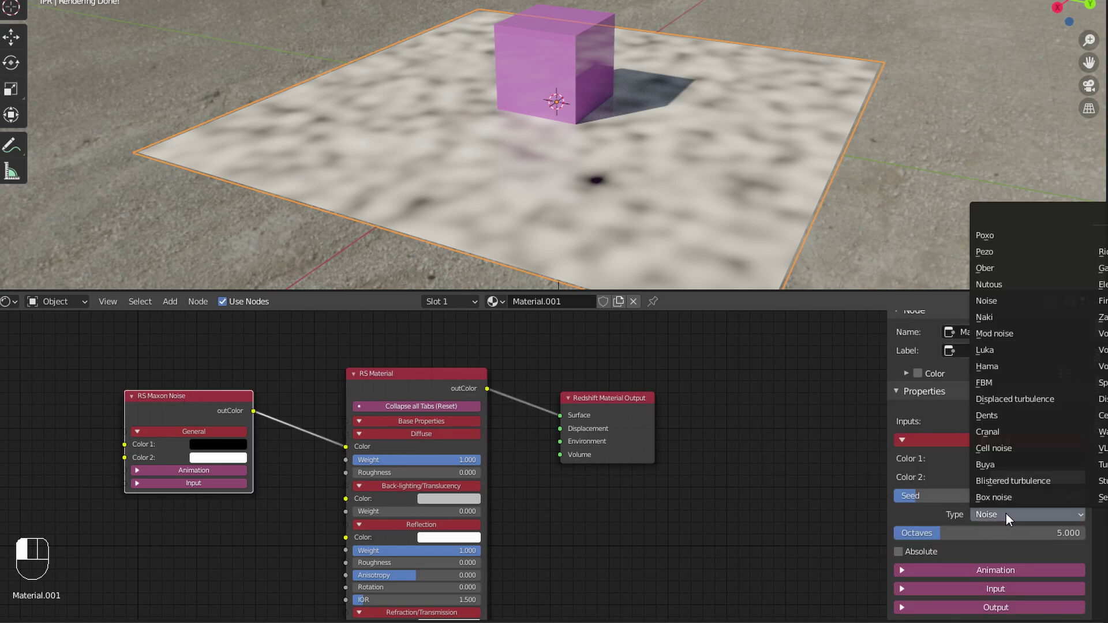
middle_click_drag(217, 374, 338, 436, "ctrl")
scroll(635, 479, "right", 2, "ctrl")
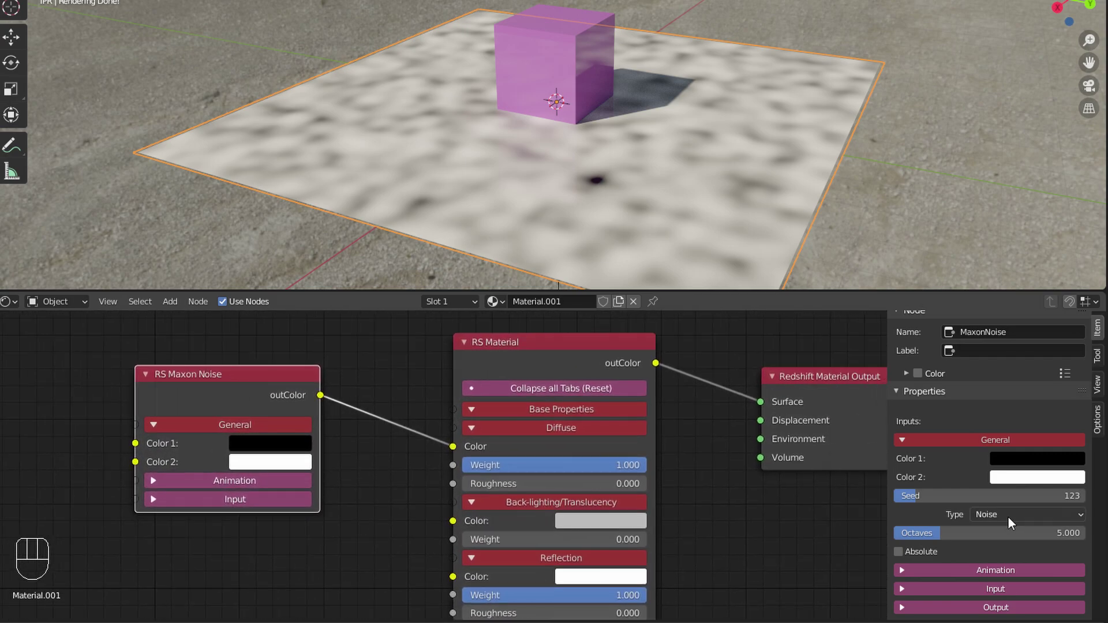
left_click(1009, 514)
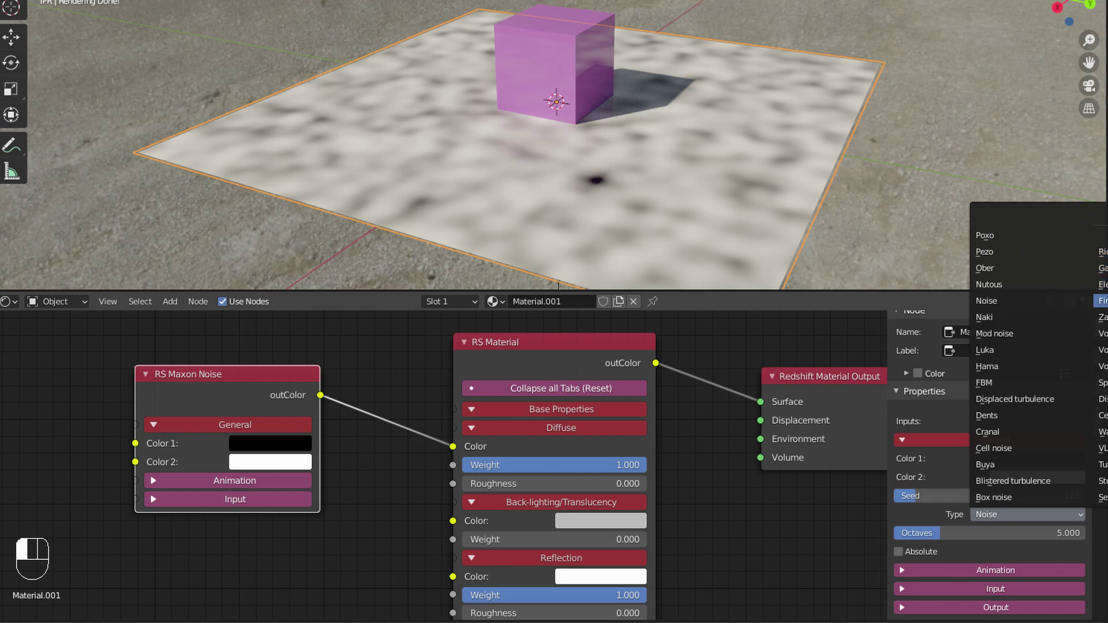
Step: Set the Maxon Noise type to Hama with light blue Color 2 and blue Color 1
left_click(1102, 301)
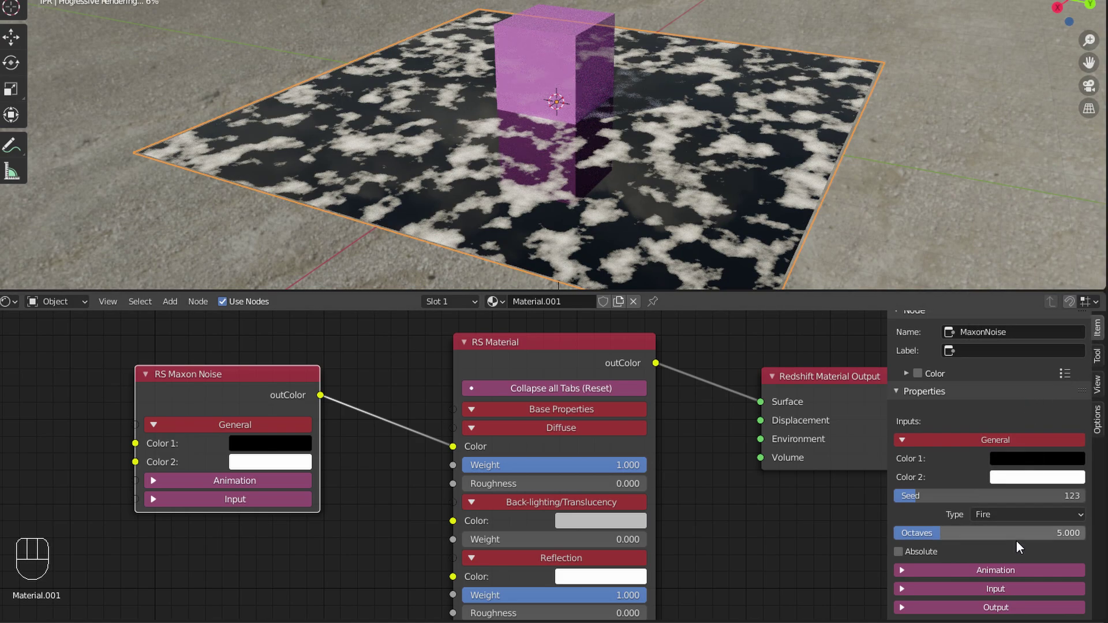
scroll(1014, 514, "down", 2, "ctrl")
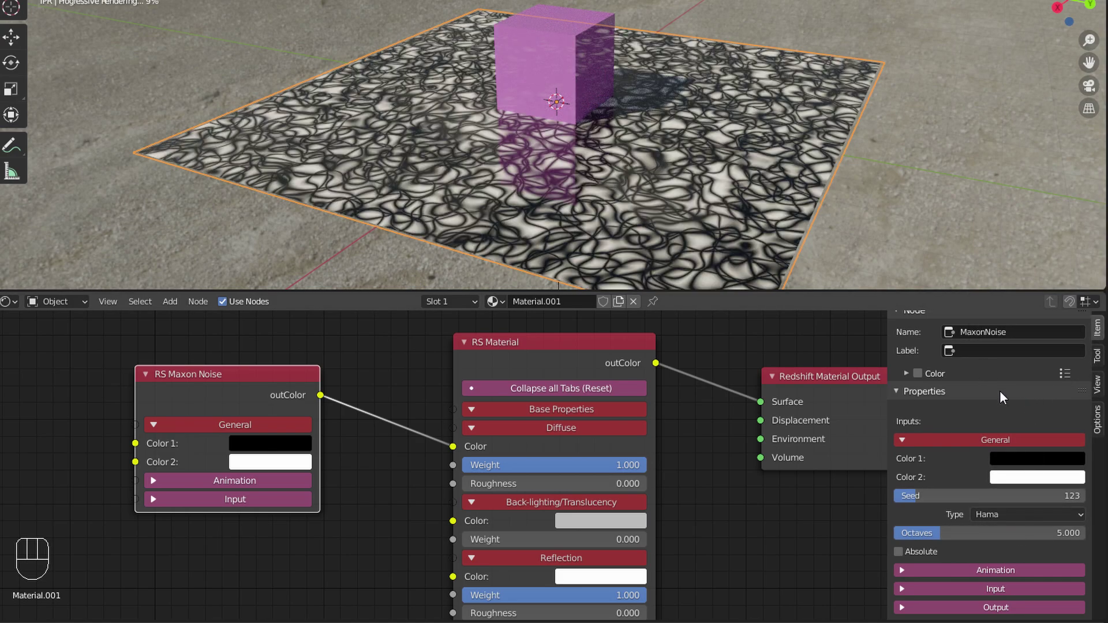
left_click(1031, 479)
left_click(1062, 314)
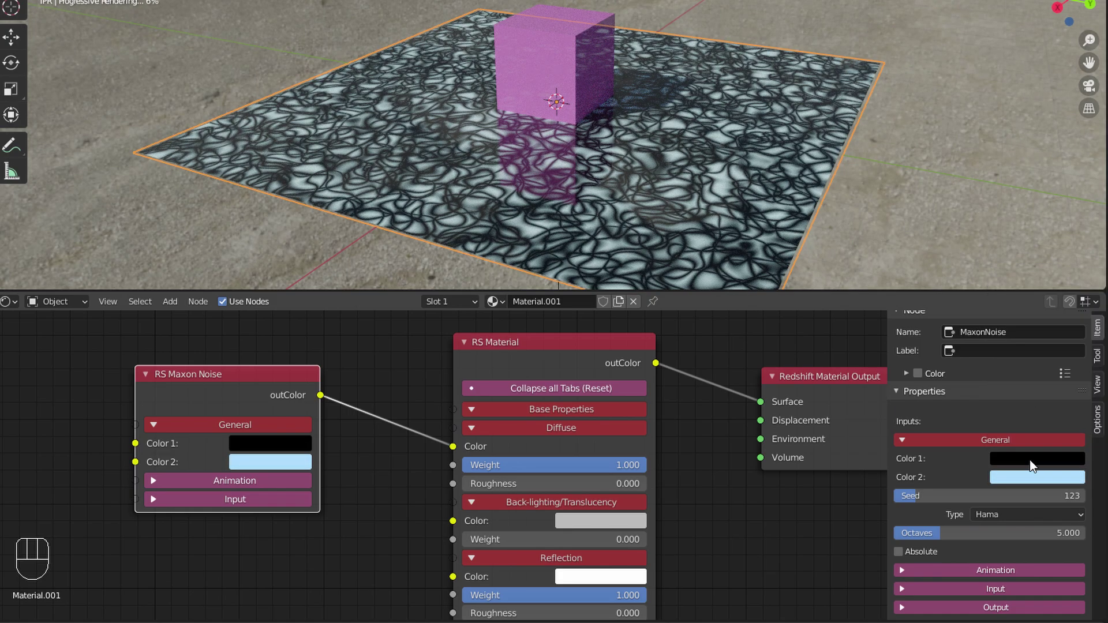
left_click(1033, 462)
left_click(1076, 344)
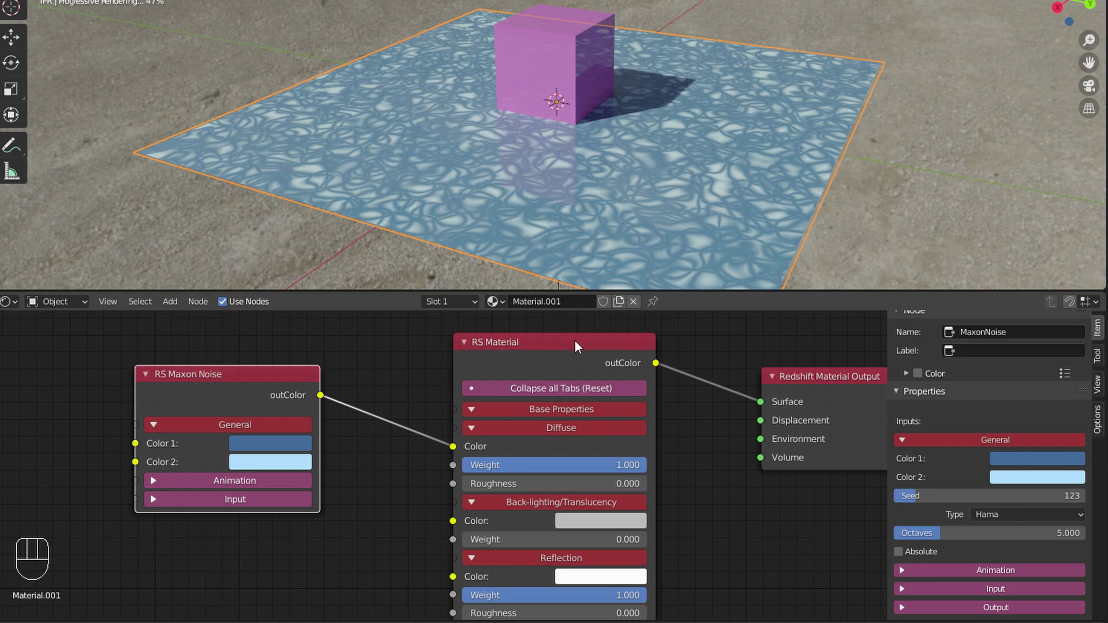
left_click(557, 344)
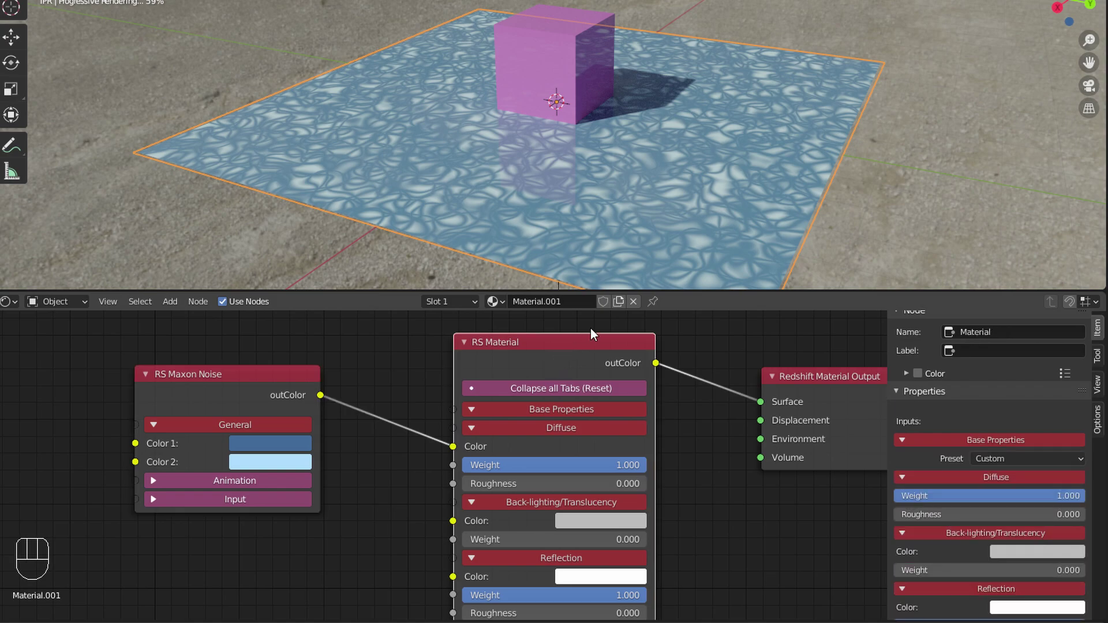
Step: Set the floor RS Material's reflection IOR to 1.5
left_click_drag(887, 519, 856, 548)
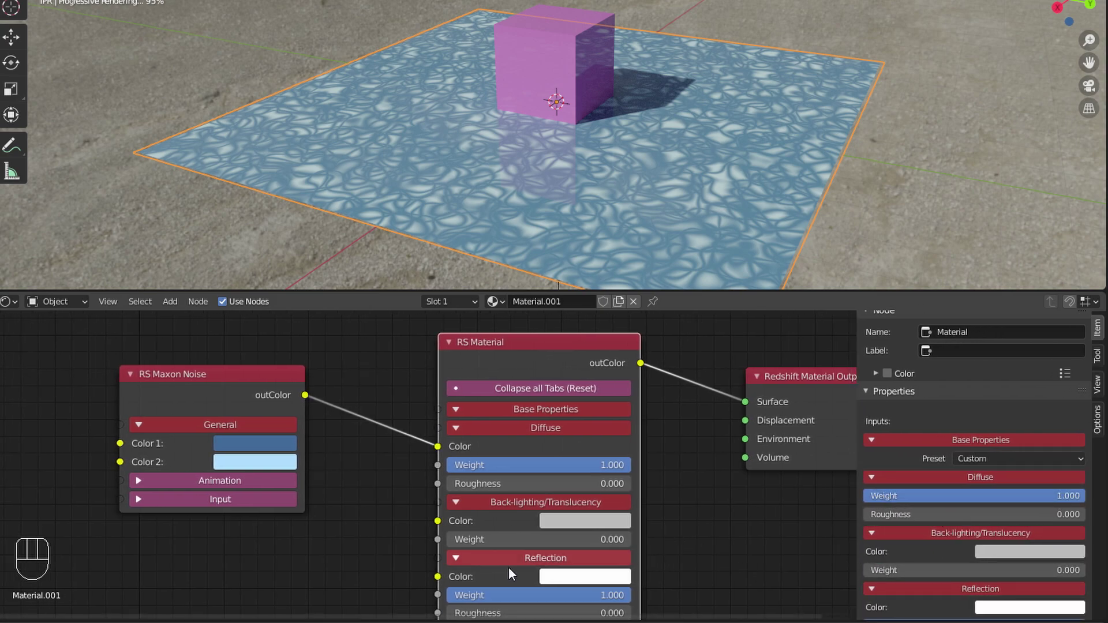
middle_click_drag(656, 597, 598, 391)
middle_click_drag(664, 544, 649, 531)
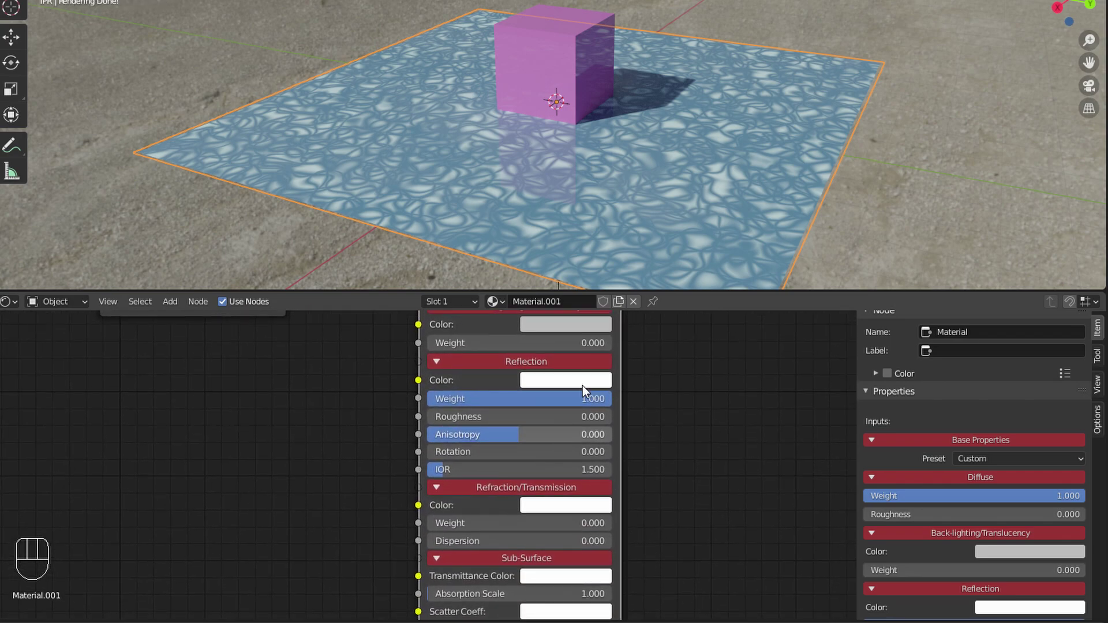
middle_click_drag(718, 508, 717, 543)
middle_click_drag(934, 561, 922, 442)
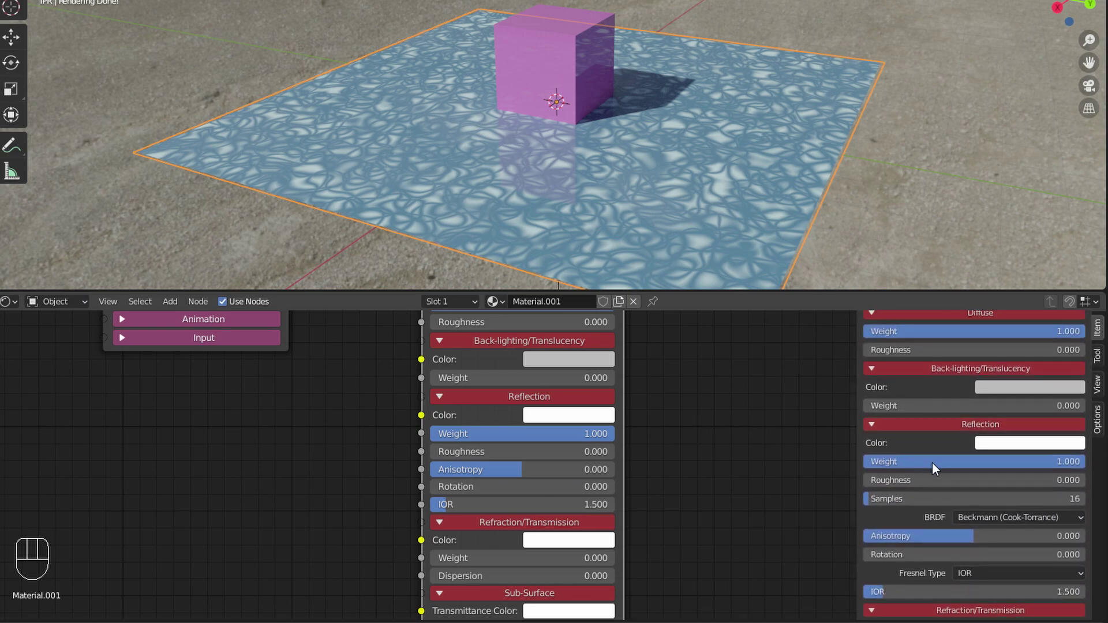
scroll(989, 524, "down", 5)
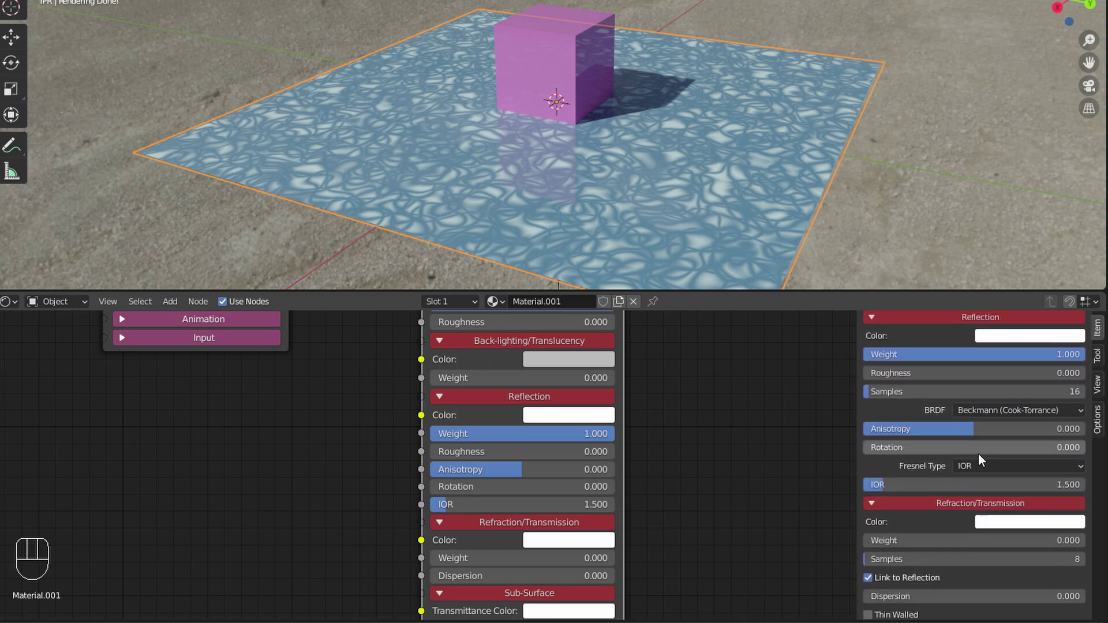
left_click(1008, 466)
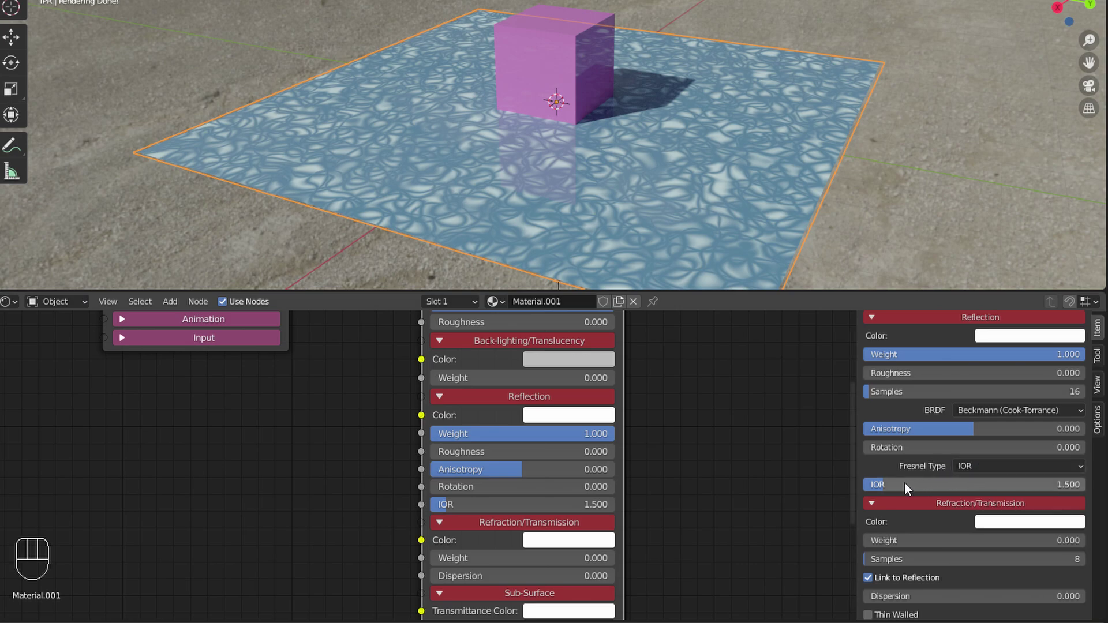
left_click_drag(892, 484, 945, 489)
left_click(957, 487)
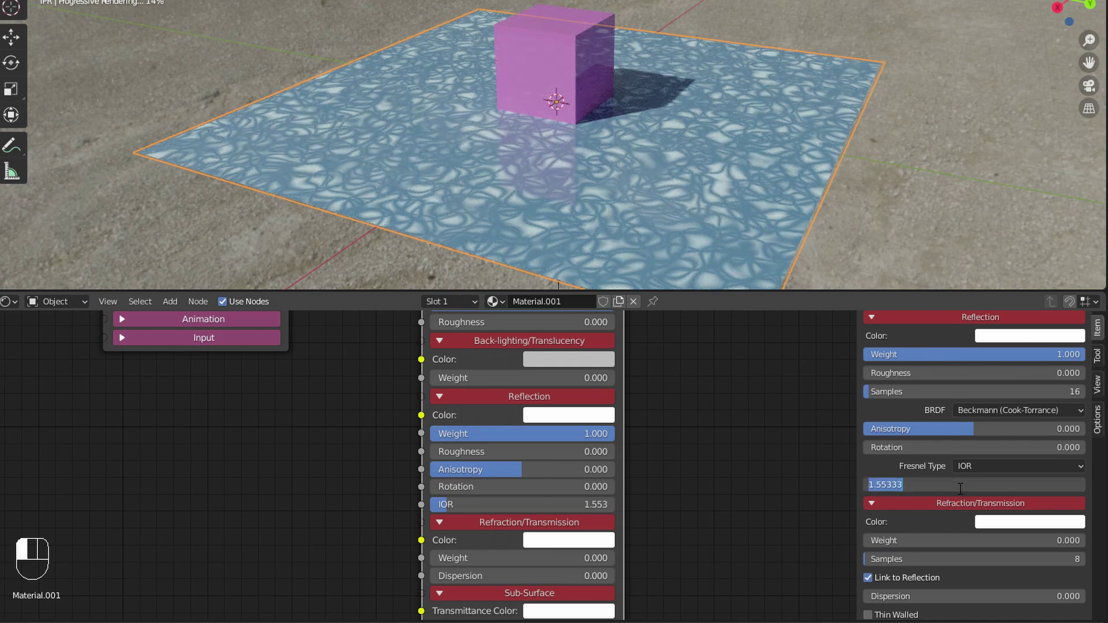
type("1.5")
key("Return")
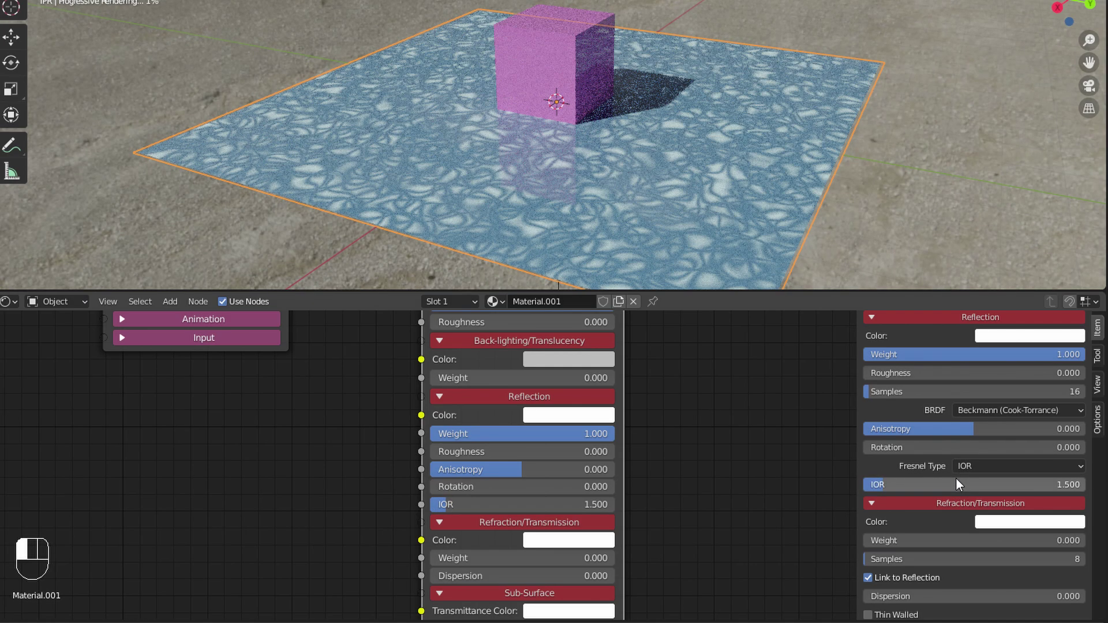
Step: Switch the reflection Fresnel Type to Metalness and the BRDF to GGX
left_click(985, 467)
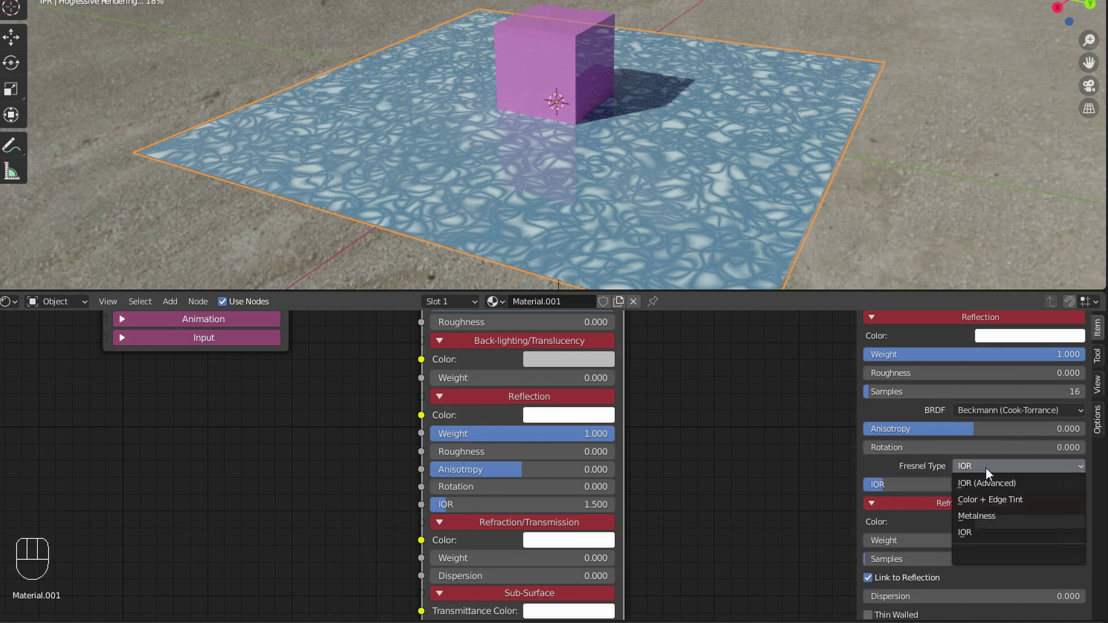
left_click(994, 516)
mouse_move(886, 502)
left_mouse_down()
mouse_move(1065, 506)
mouse_move(892, 498)
left_mouse_up()
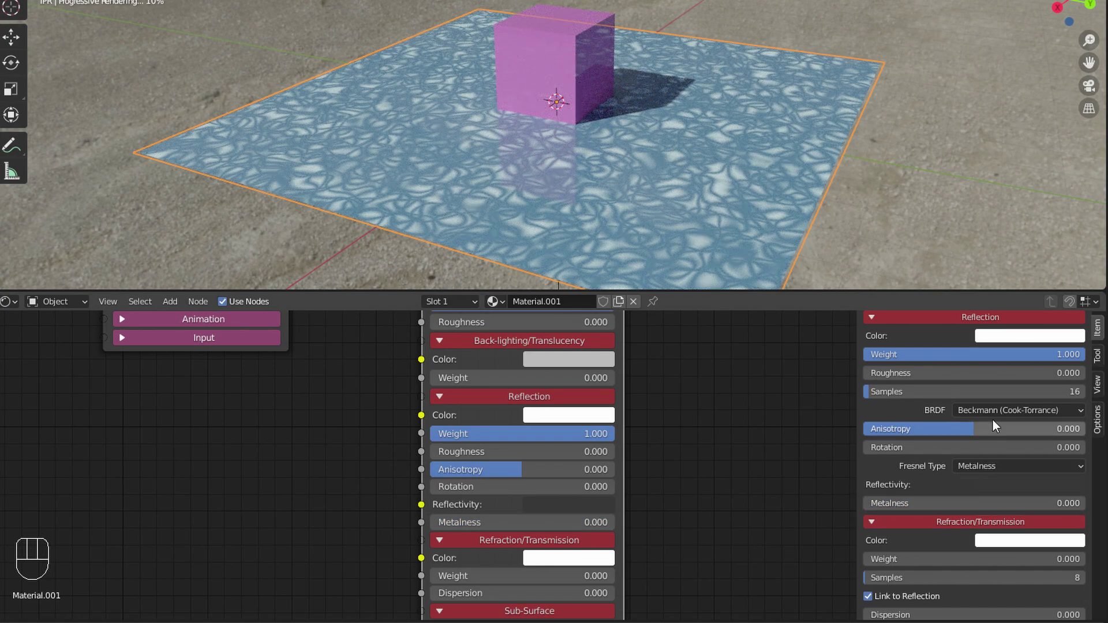
left_click(1002, 407)
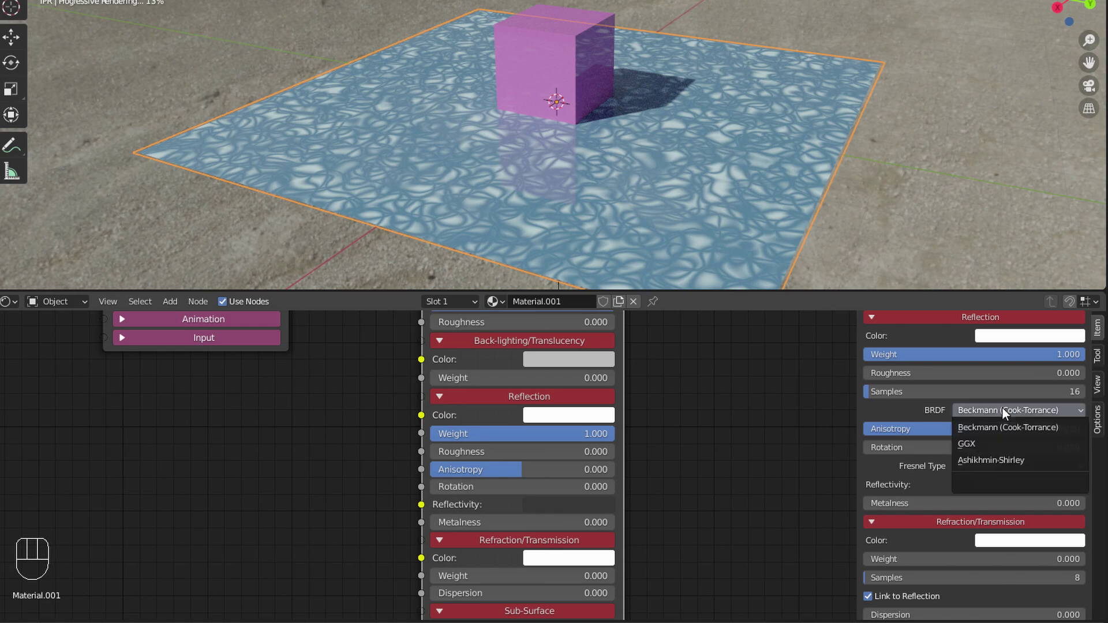
left_click(989, 442)
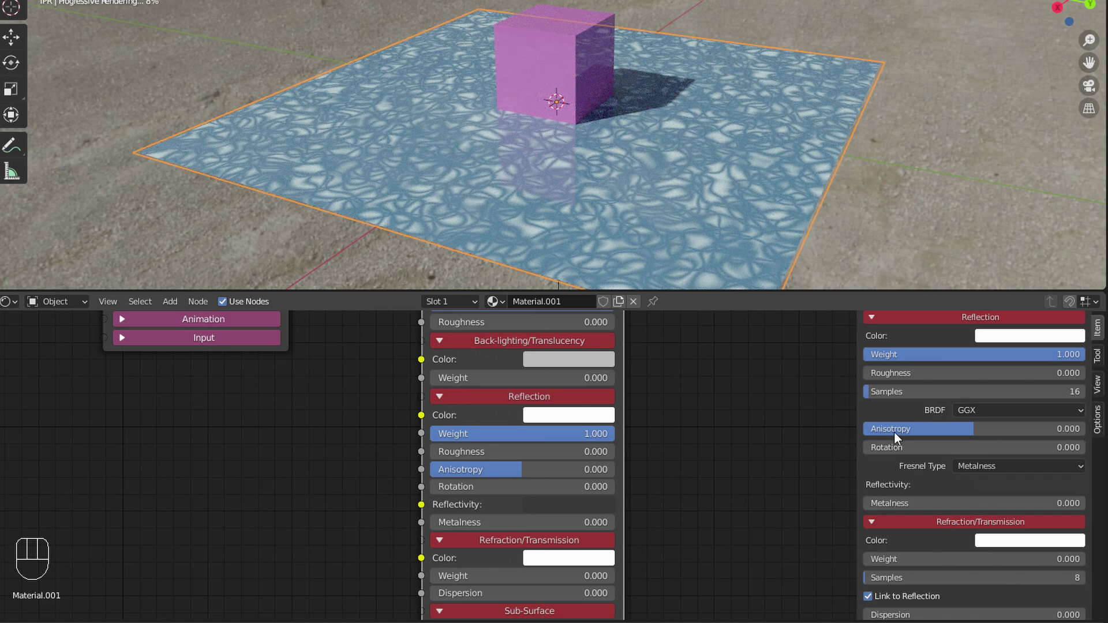
middle_click_drag(746, 424, 749, 441)
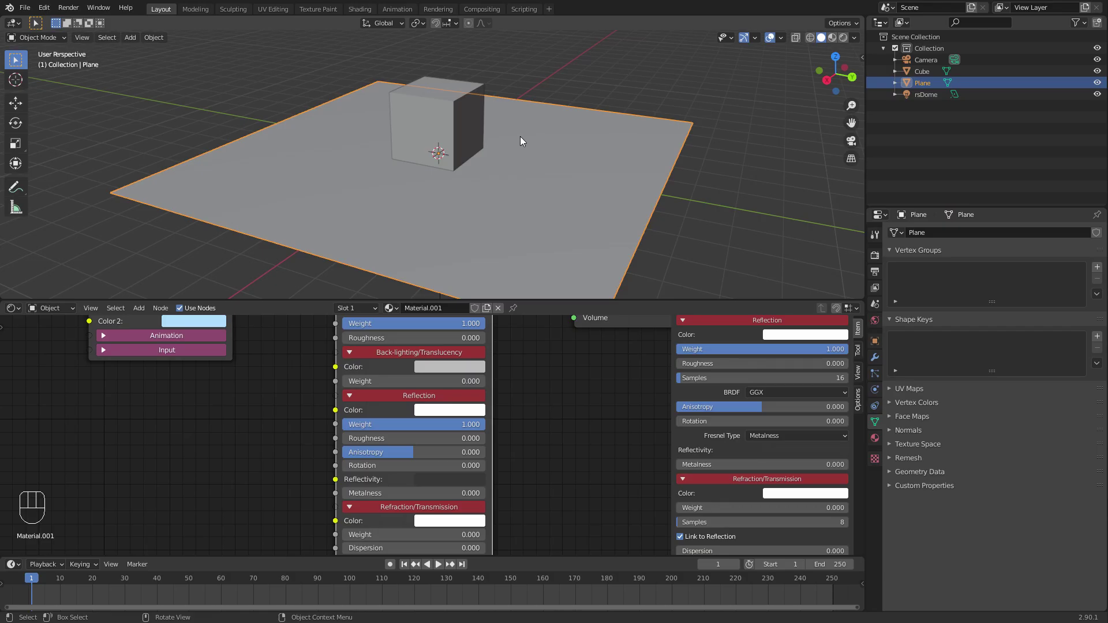
Step: Look through the scene camera, lock Camera to View, dolly closer, and select the cube
key("grave")
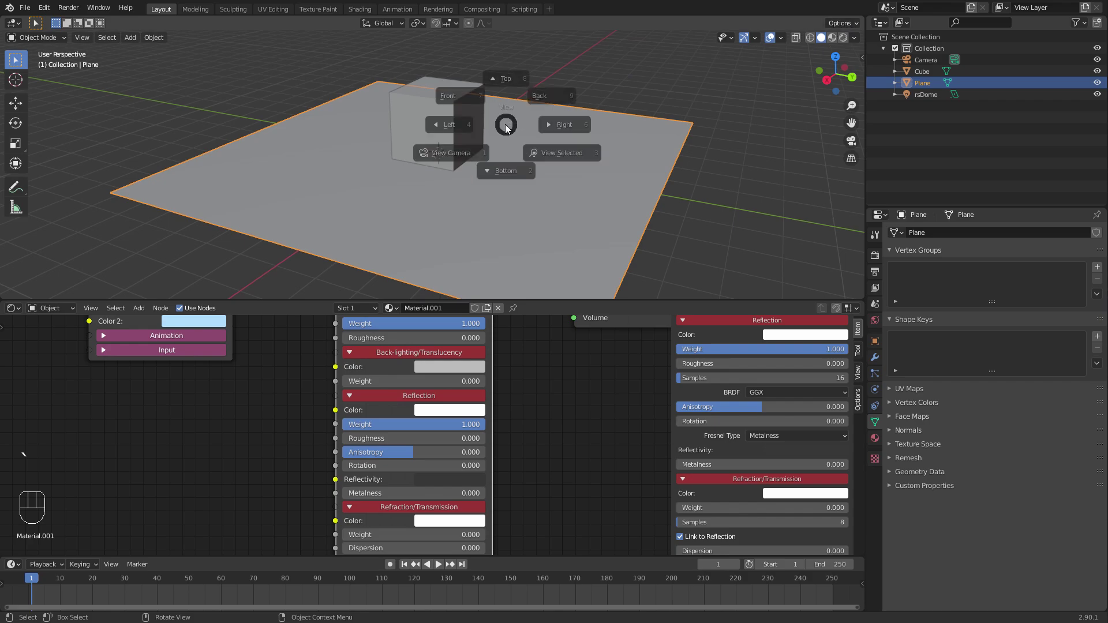
left_click(438, 168)
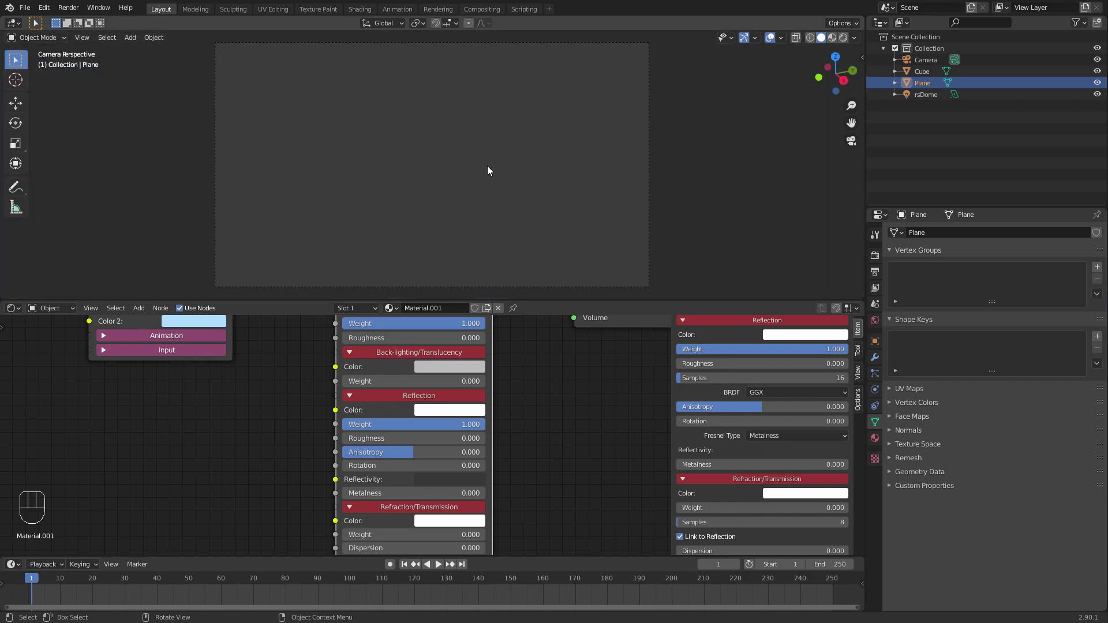
key("n")
left_click(857, 104)
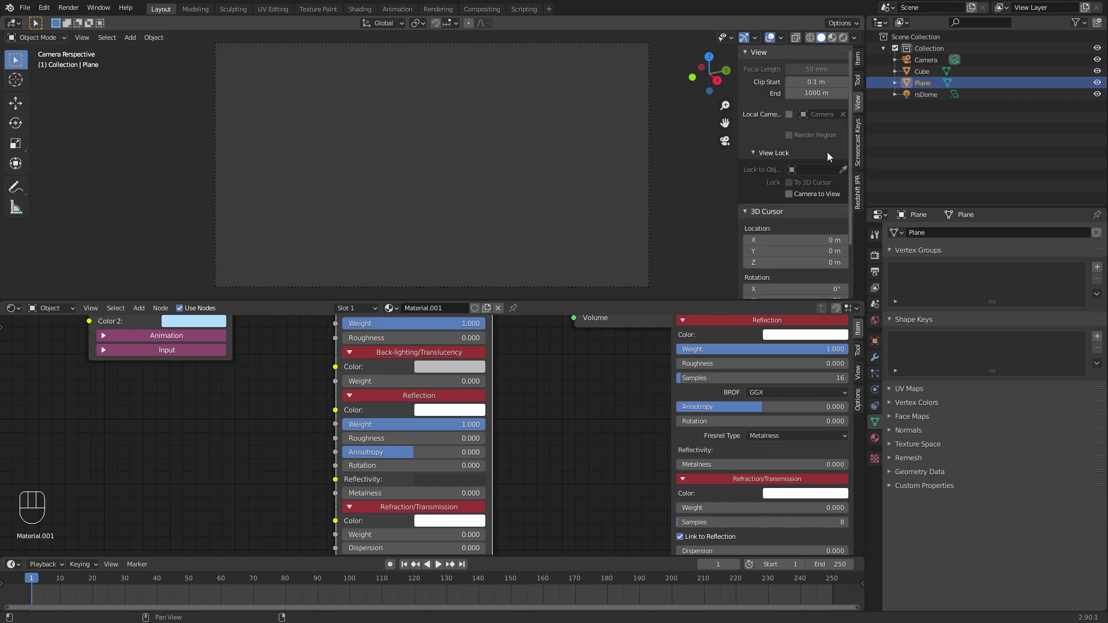
left_click(809, 191)
key("n")
middle_click_drag(463, 189, 473, 144, "ctrl")
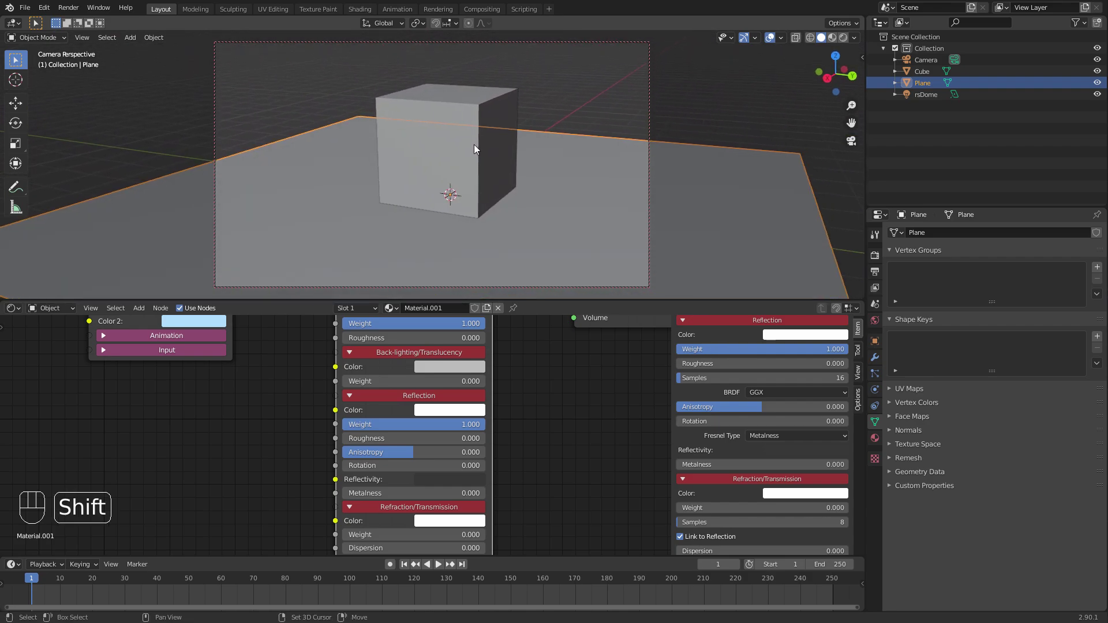
left_click(484, 181)
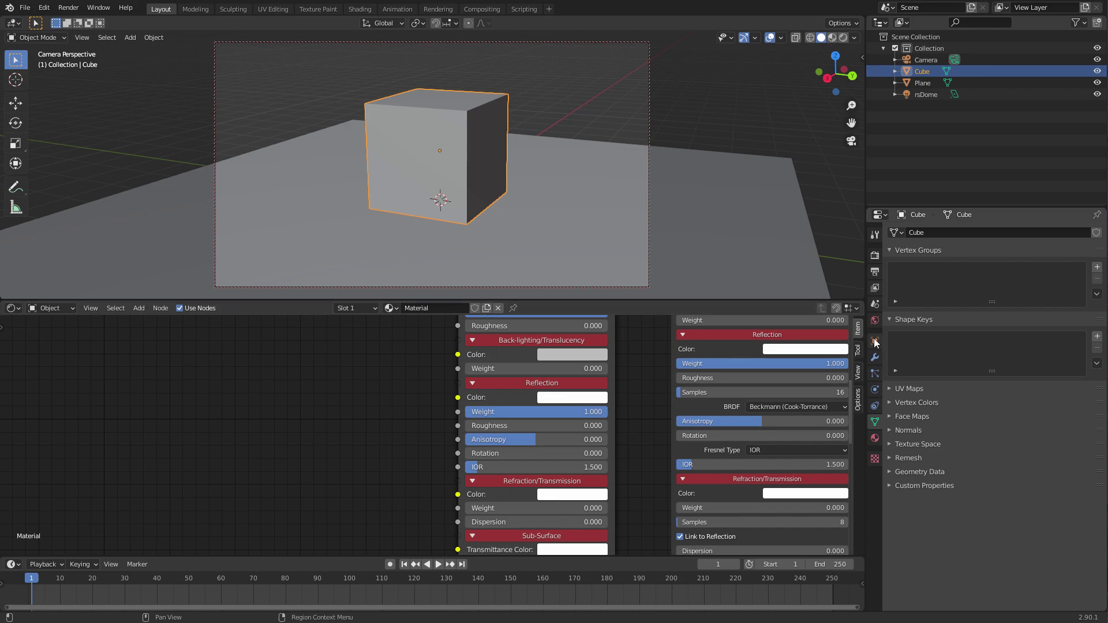
Step: Add a Subdivision Surface modifier to the cube and inspect its Advanced options
left_click(877, 358)
left_click(928, 232)
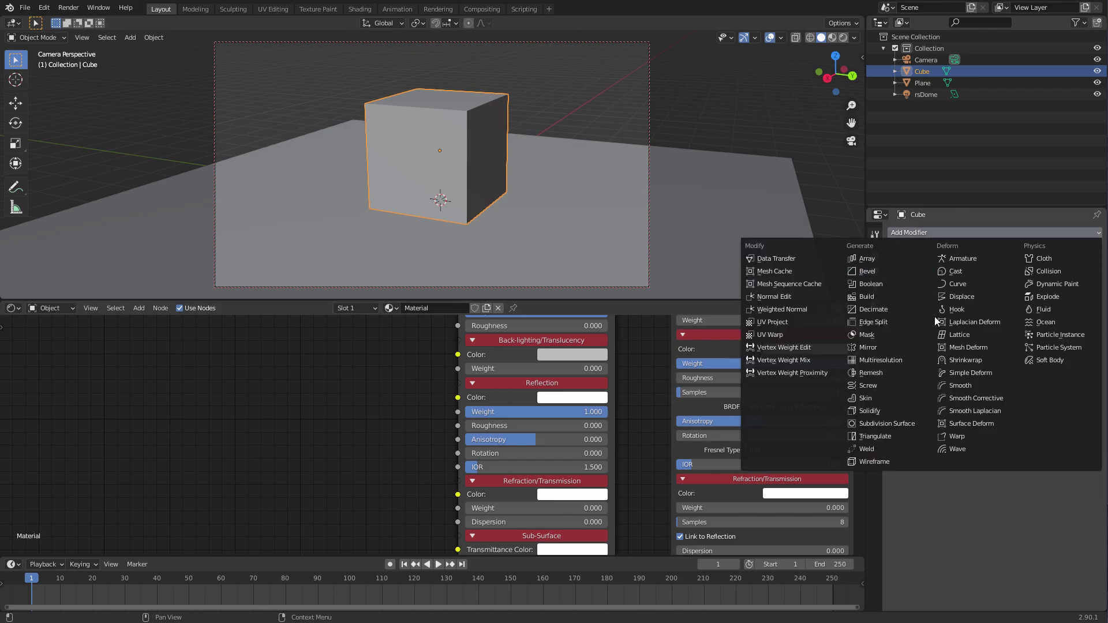
left_click(915, 426)
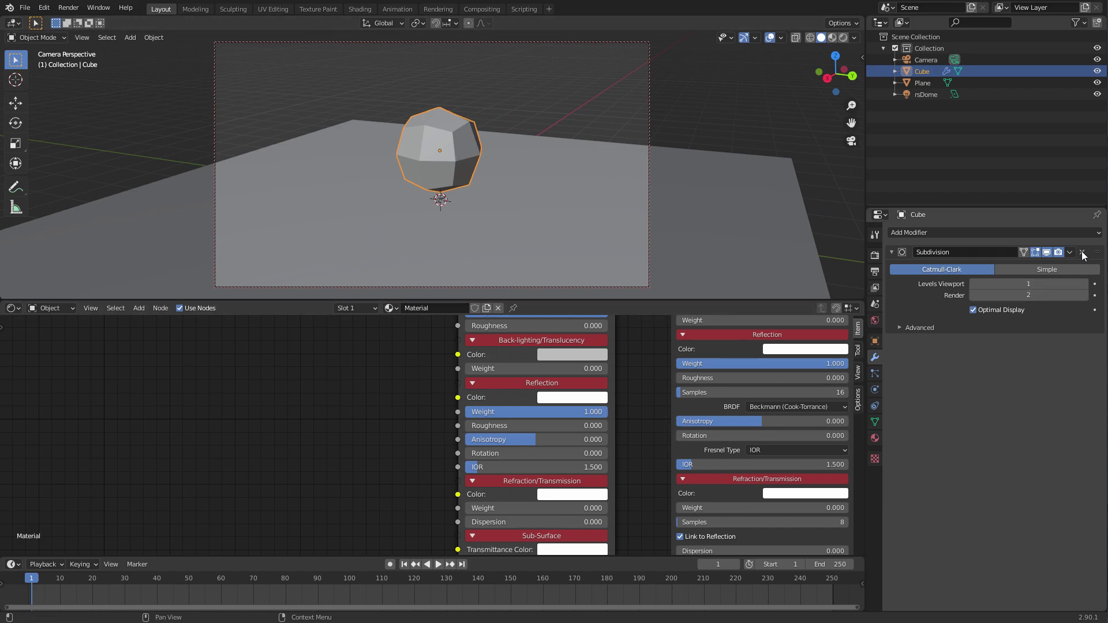
left_click(938, 327)
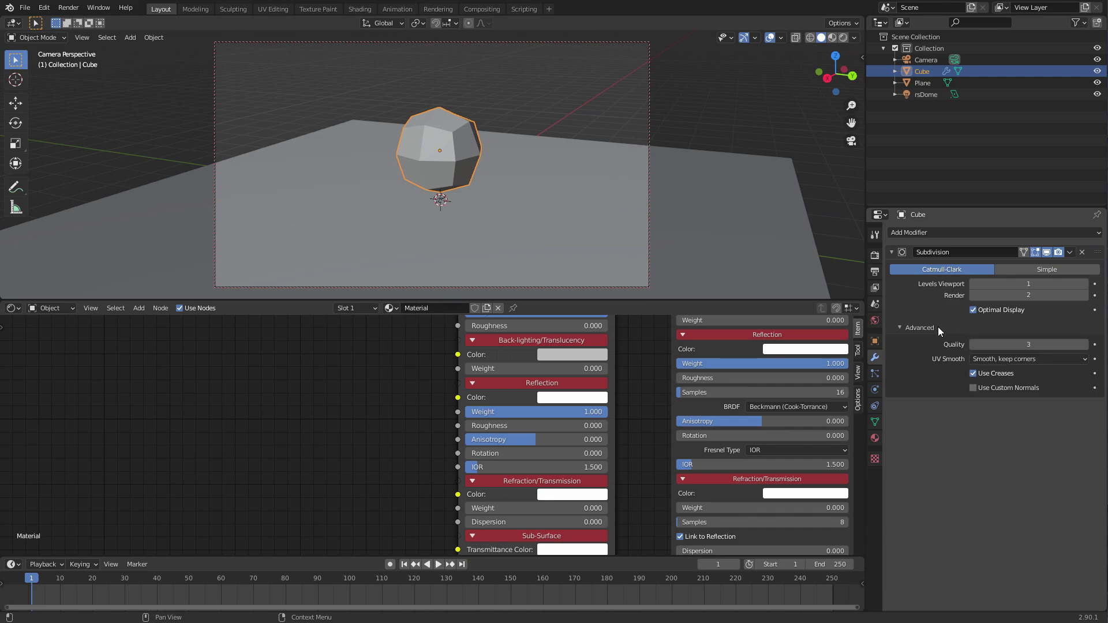
left_click(934, 325)
left_click(926, 326)
left_click(919, 328)
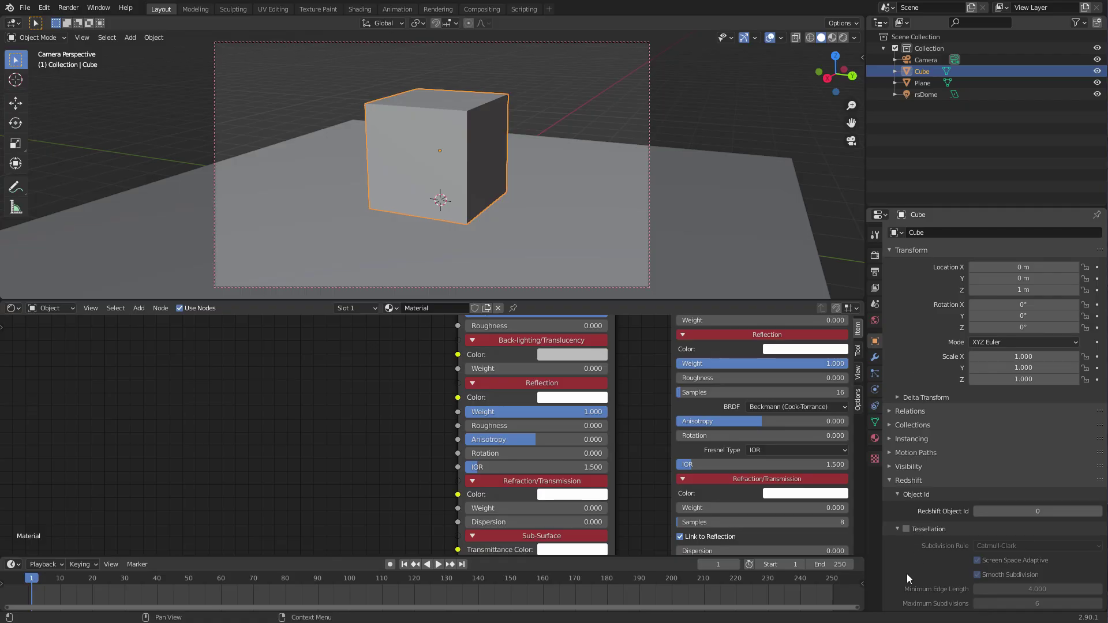
Step: Enable Redshift tessellation on the cube with Minimum Edge Length 2, then render the scene
scroll(908, 579, "down", 6)
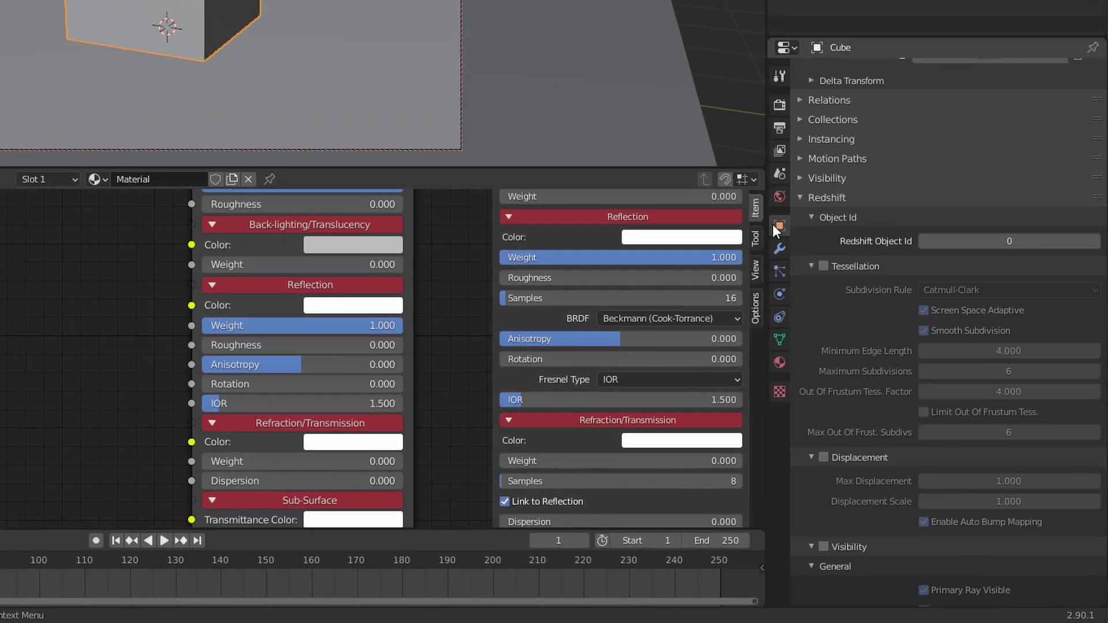
left_click(824, 266)
scroll(825, 275, "down", 3)
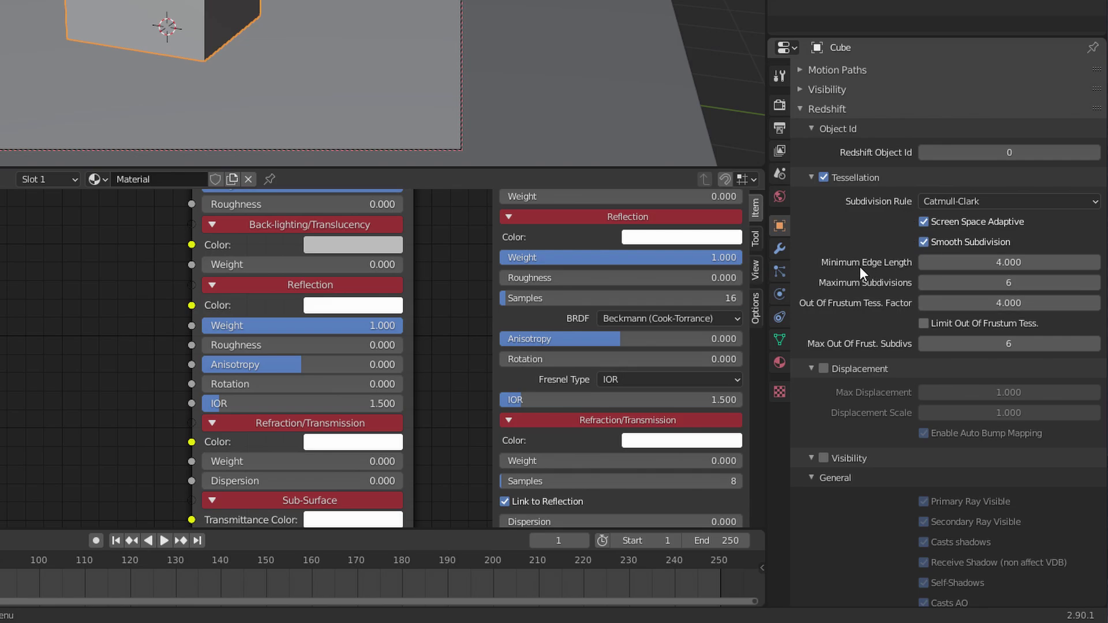
left_click(961, 264)
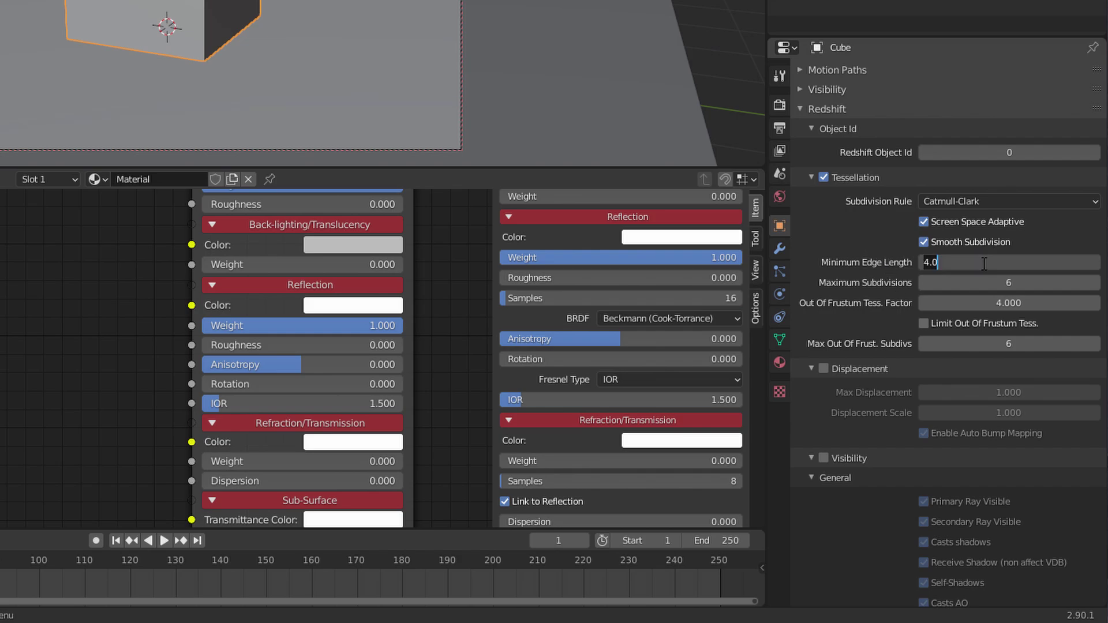
type("2")
key("Return")
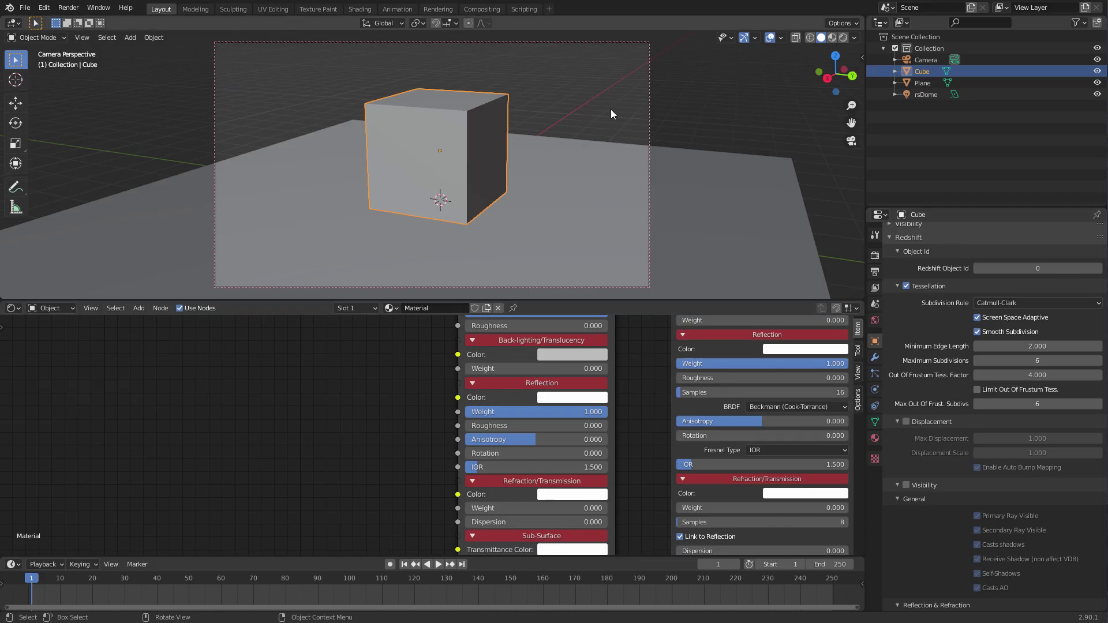
key("F12")
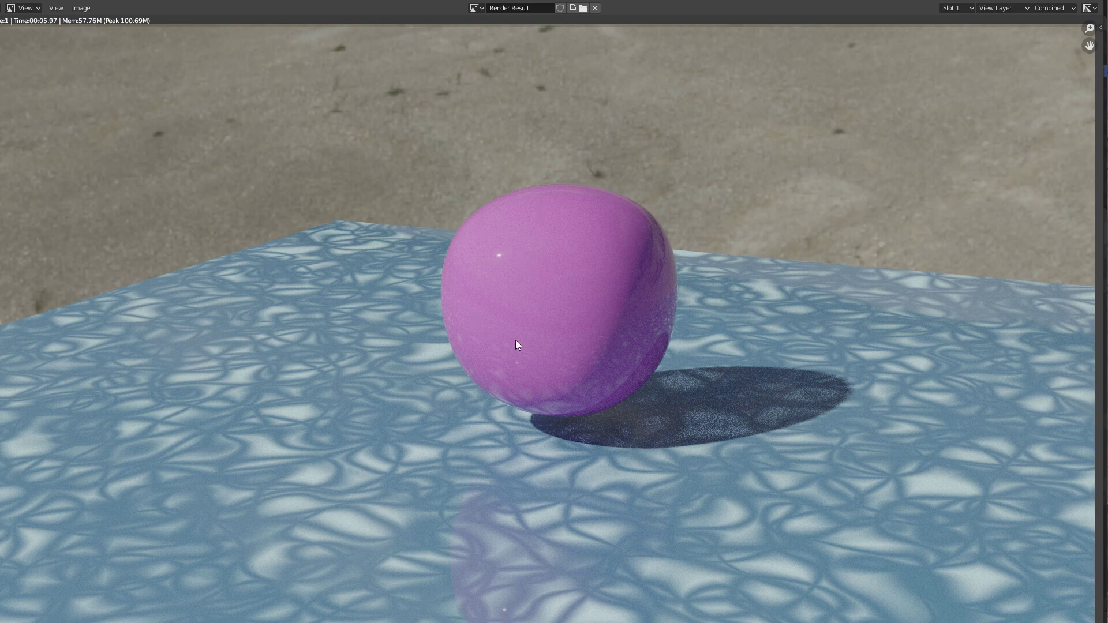
Step: Close the render result and set the cube's tessellation Maximum Subdivisions to 12
key("Escape")
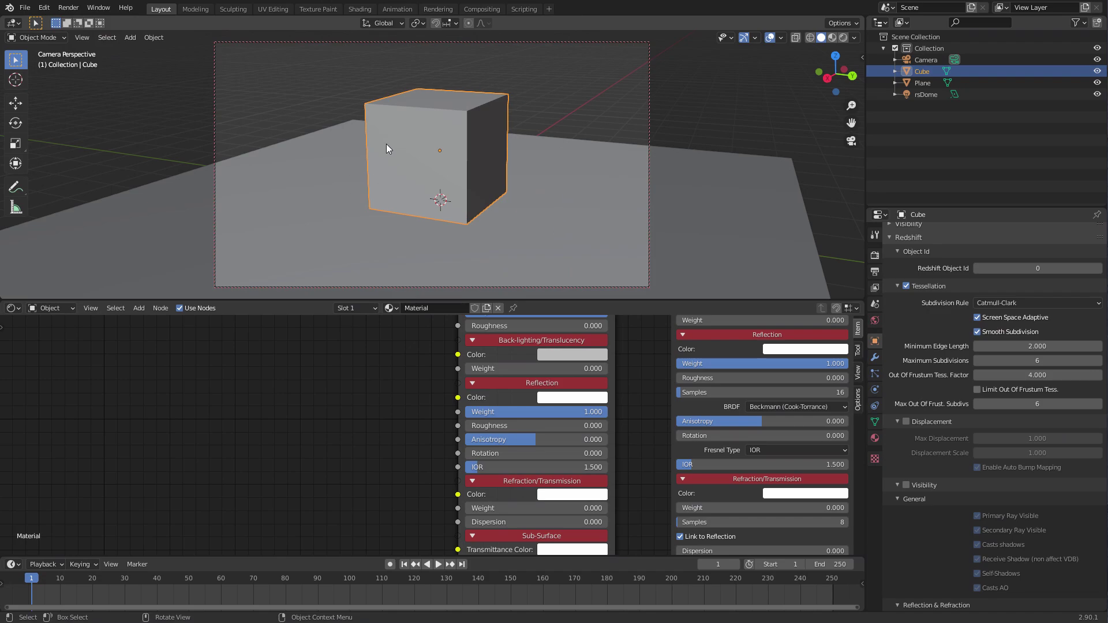
left_click(992, 361)
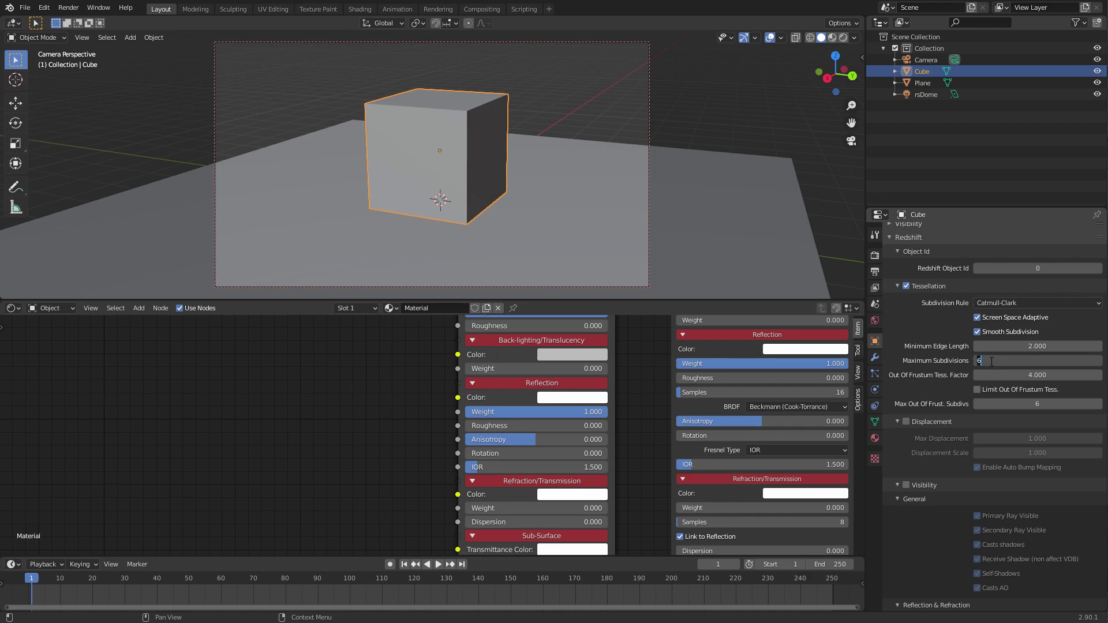
type("12")
key("Return")
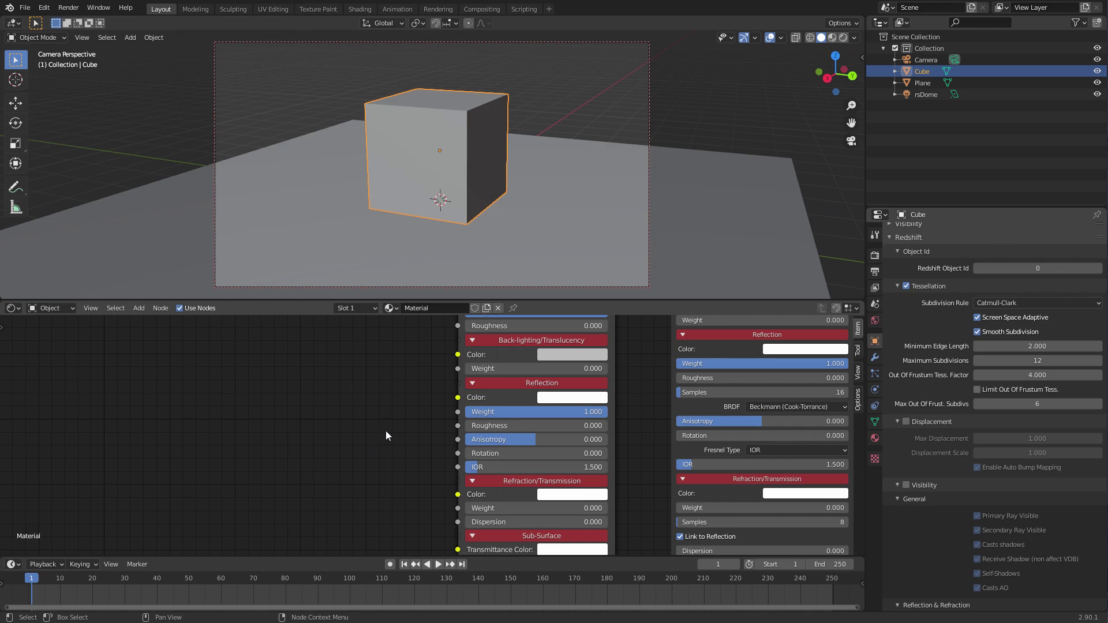
Step: Tidy the node editor: hide the sidebar, move the Material Output node, and collapse the RS Material node
key("n")
scroll(664, 445, "down", 5)
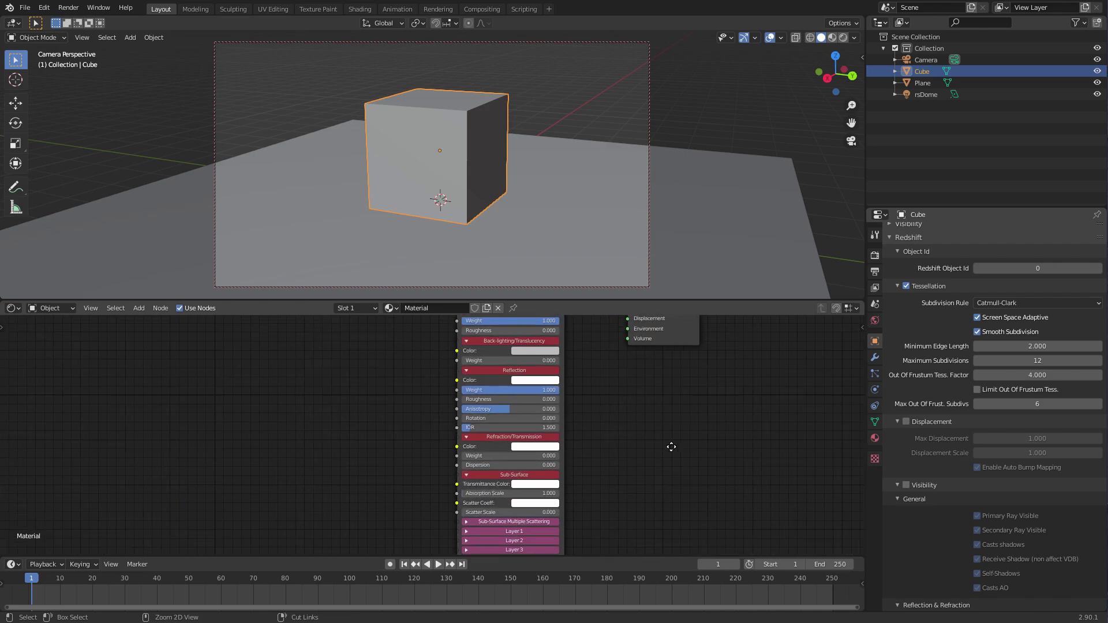
left_click_drag(607, 345, 650, 344)
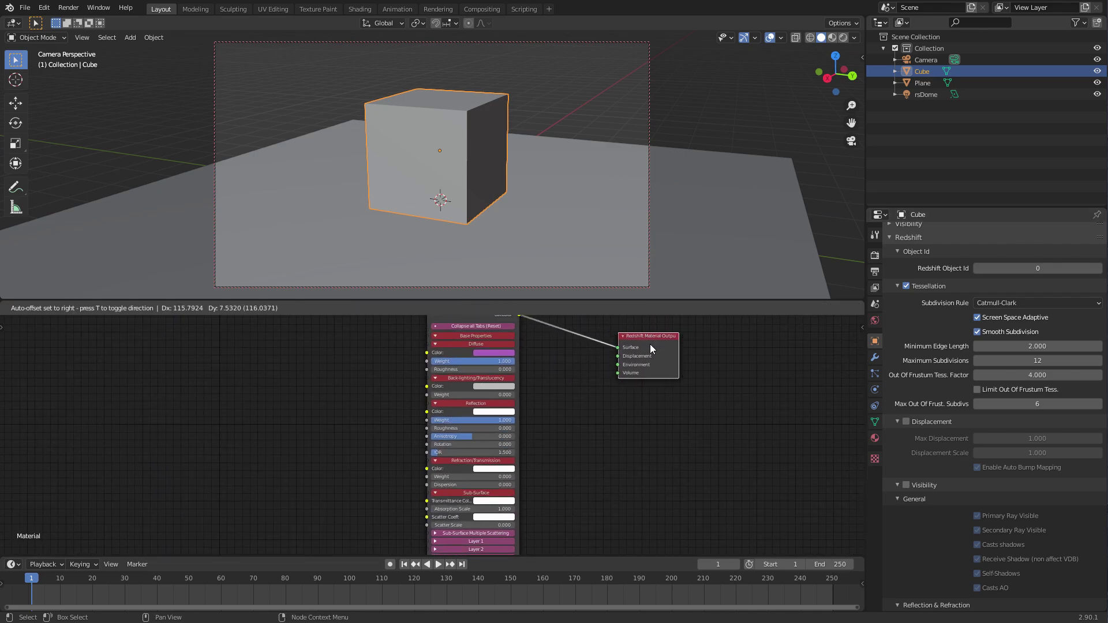
middle_click_drag(583, 430, 555, 449)
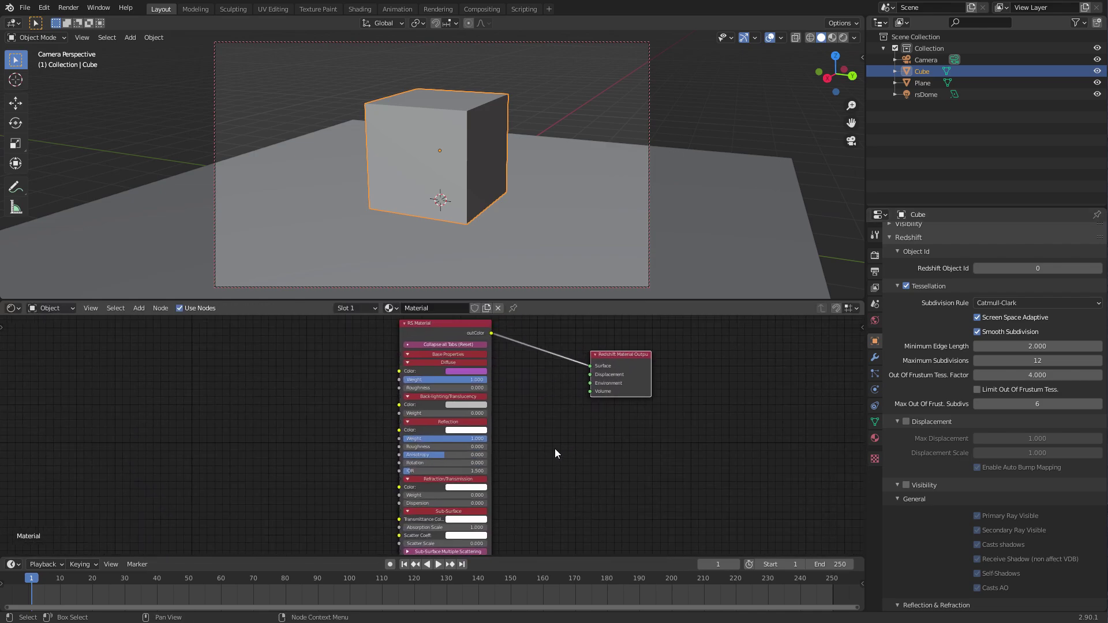
left_click(449, 346)
scroll(540, 409, "up", 1)
left_click(540, 408)
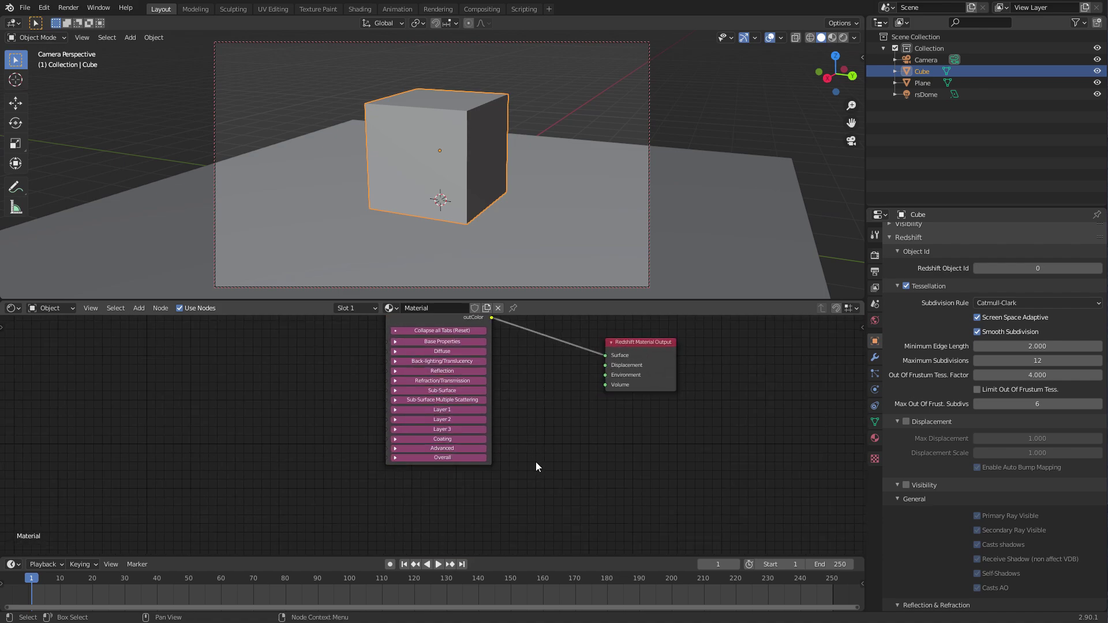
Step: Add an RS Displacement node and link it to the material output's Displacement input
key("shift+a")
mouse_move(545, 479)
left_click(633, 259)
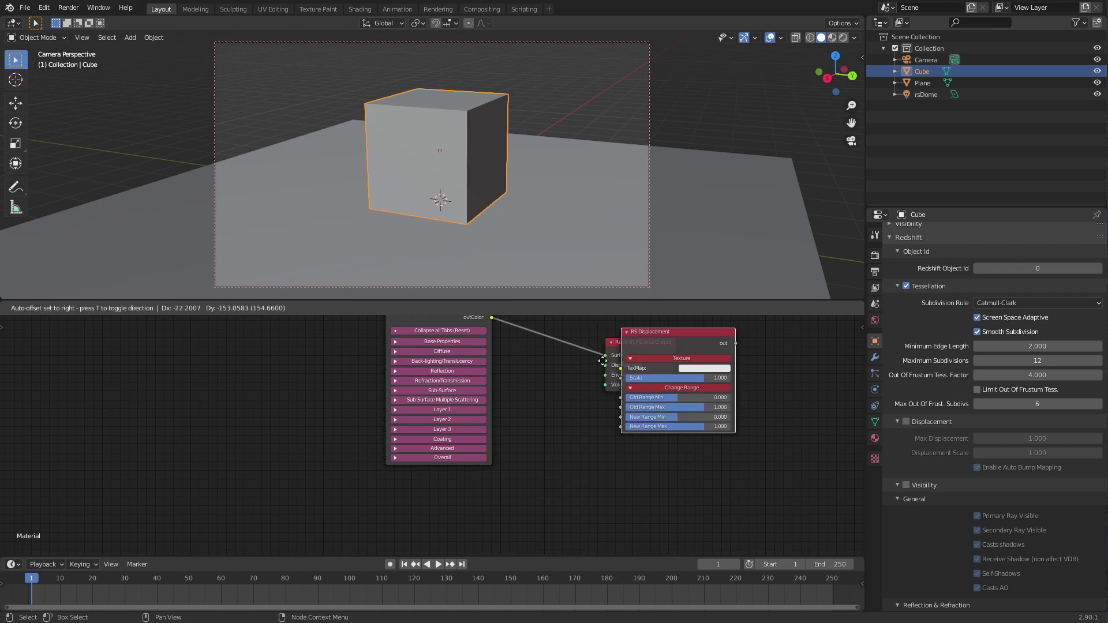
left_click(406, 488)
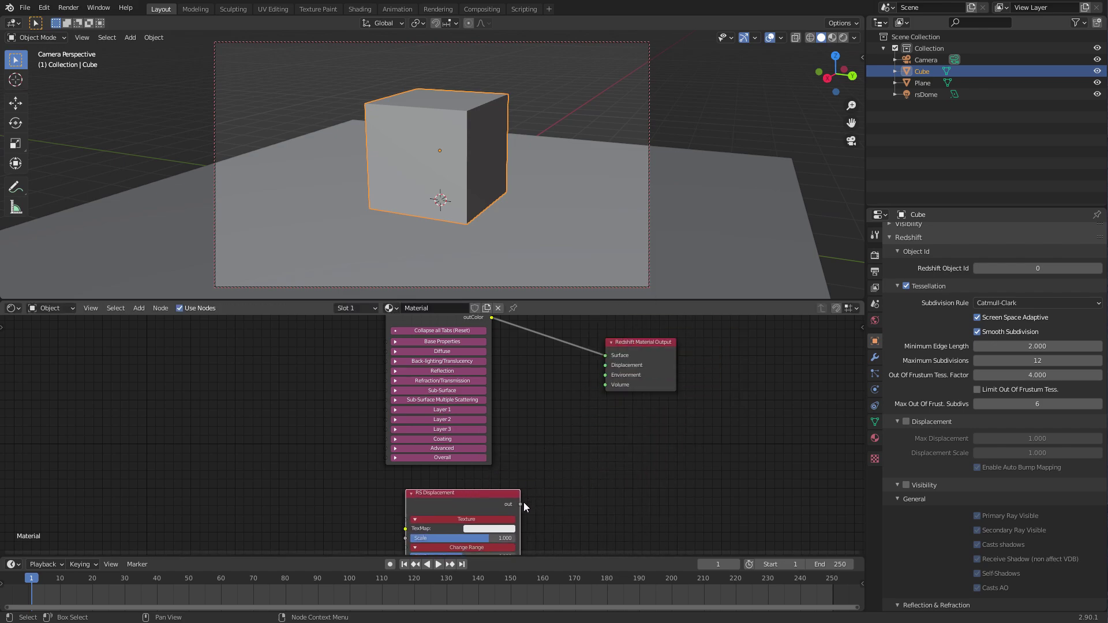
left_click_drag(521, 504, 605, 364)
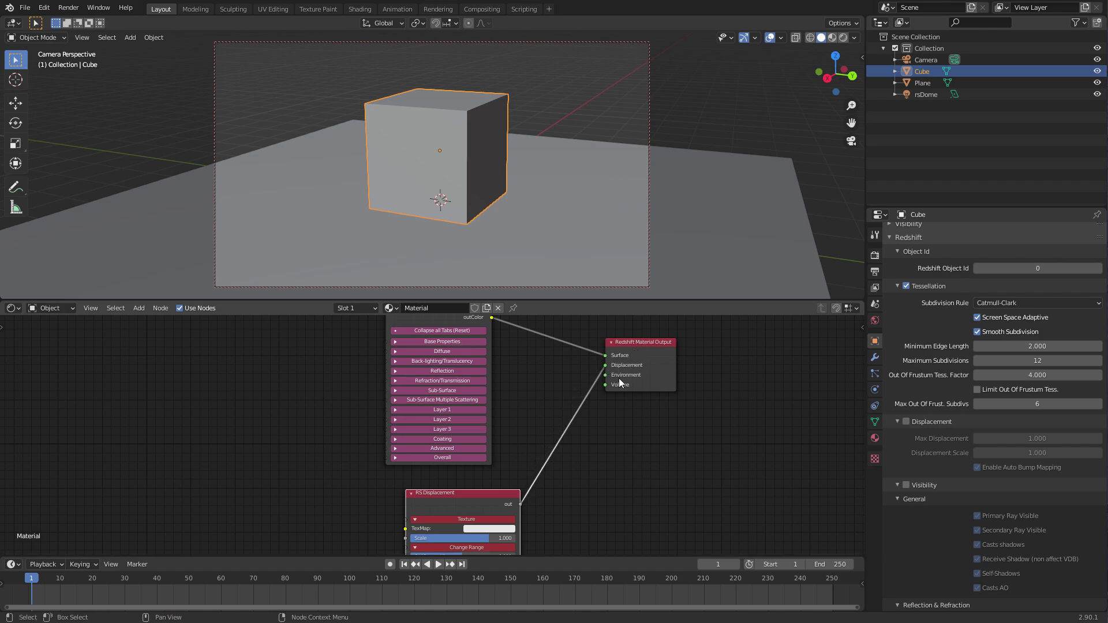
middle_click_drag(582, 465, 612, 411)
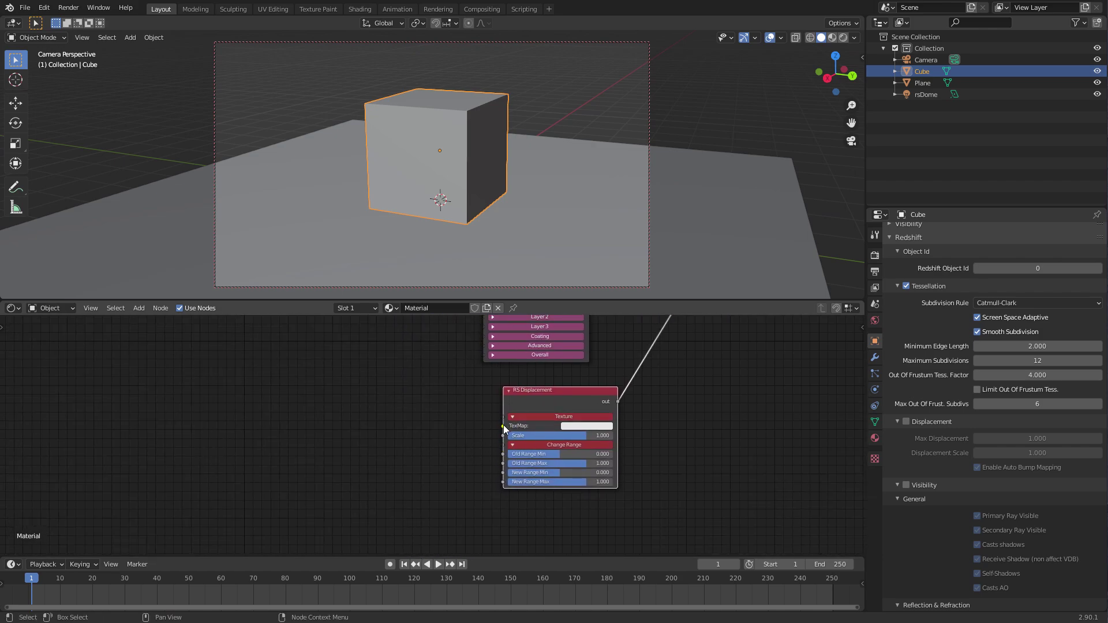
middle_click_drag(504, 425, 554, 427, "ctrl")
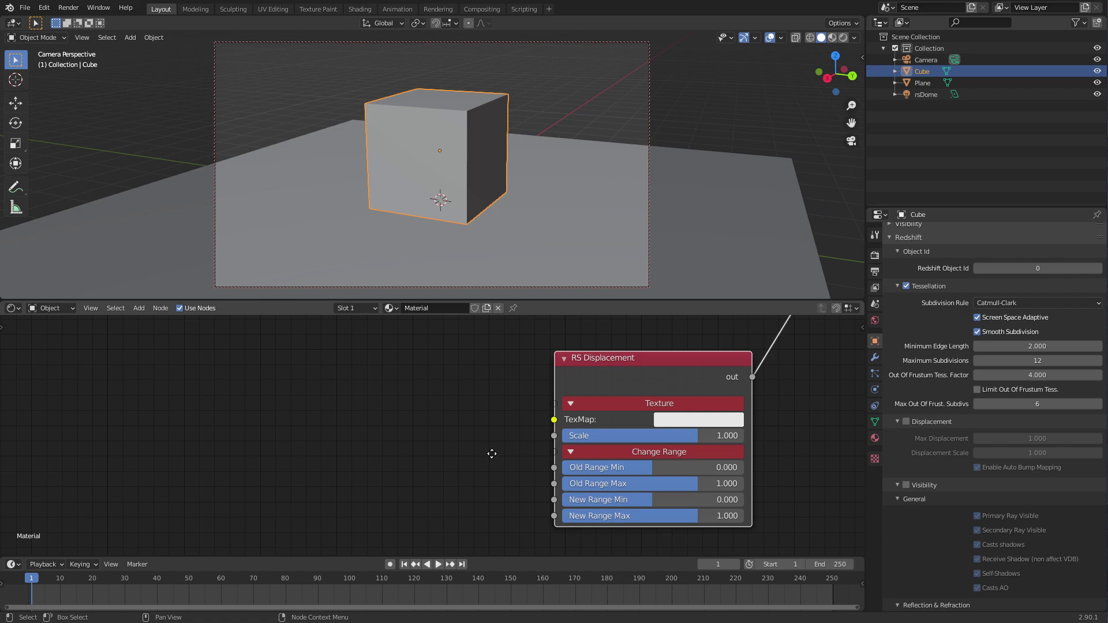
middle_click_drag(492, 454, 406, 431, "ctrl")
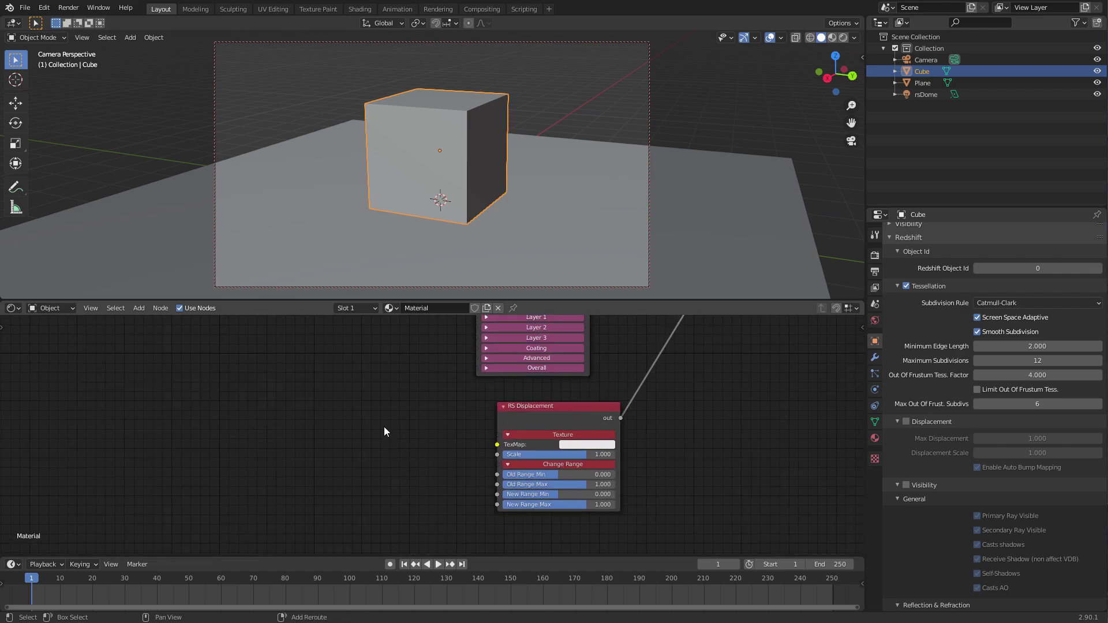
Step: Add an RS Noise texture and connect its outColor to the displacement's TexMap
key("shift+a")
mouse_move(358, 397)
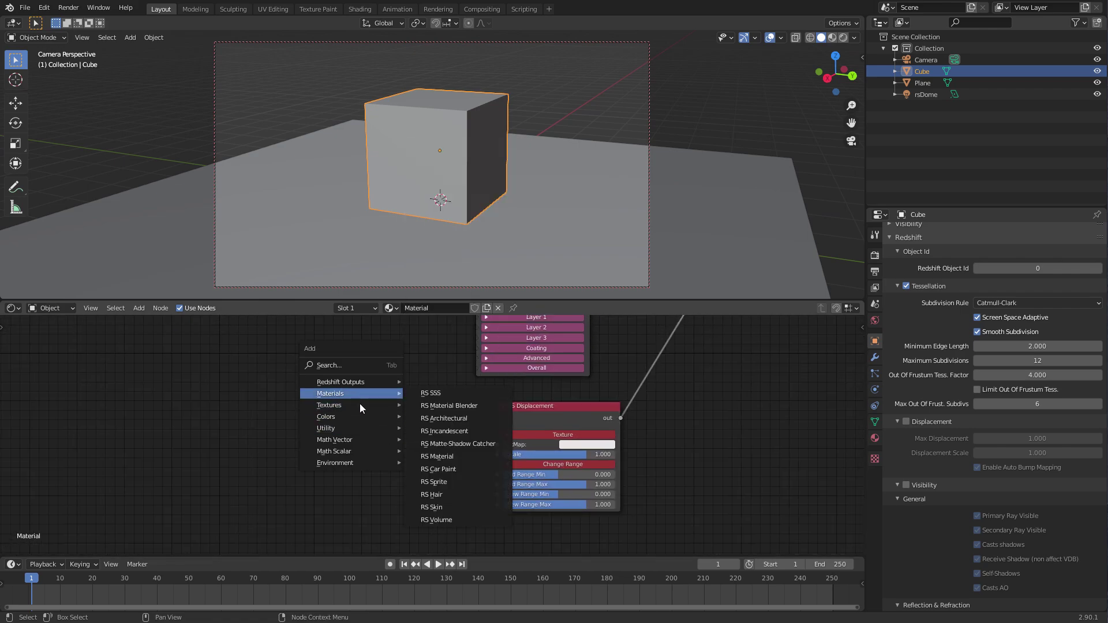
left_click(465, 460)
left_click(434, 433)
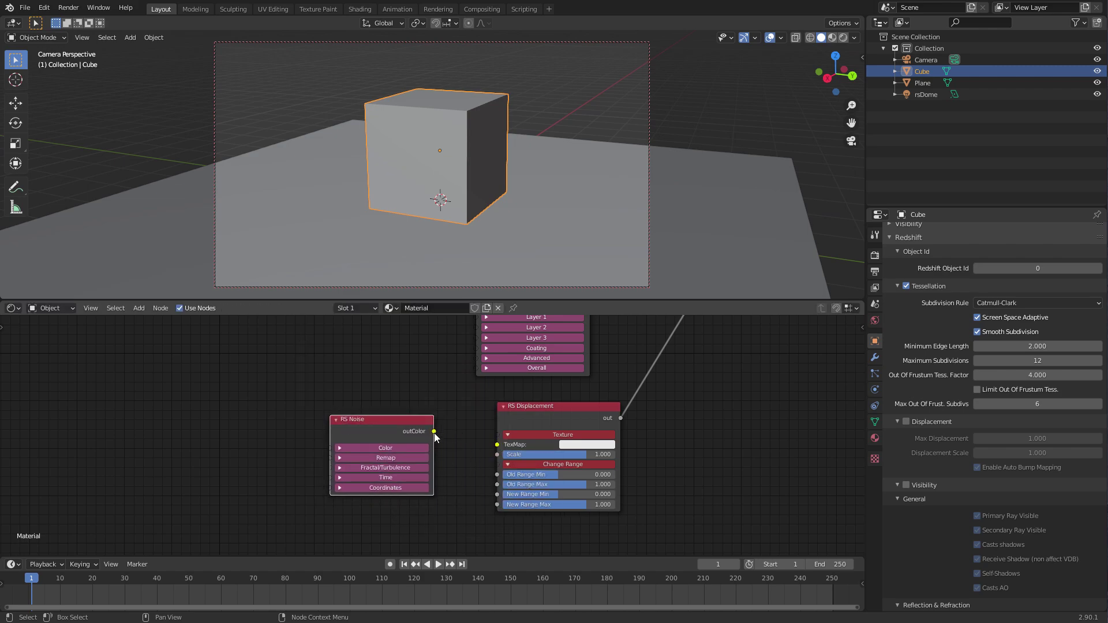
left_click_drag(434, 433, 498, 445)
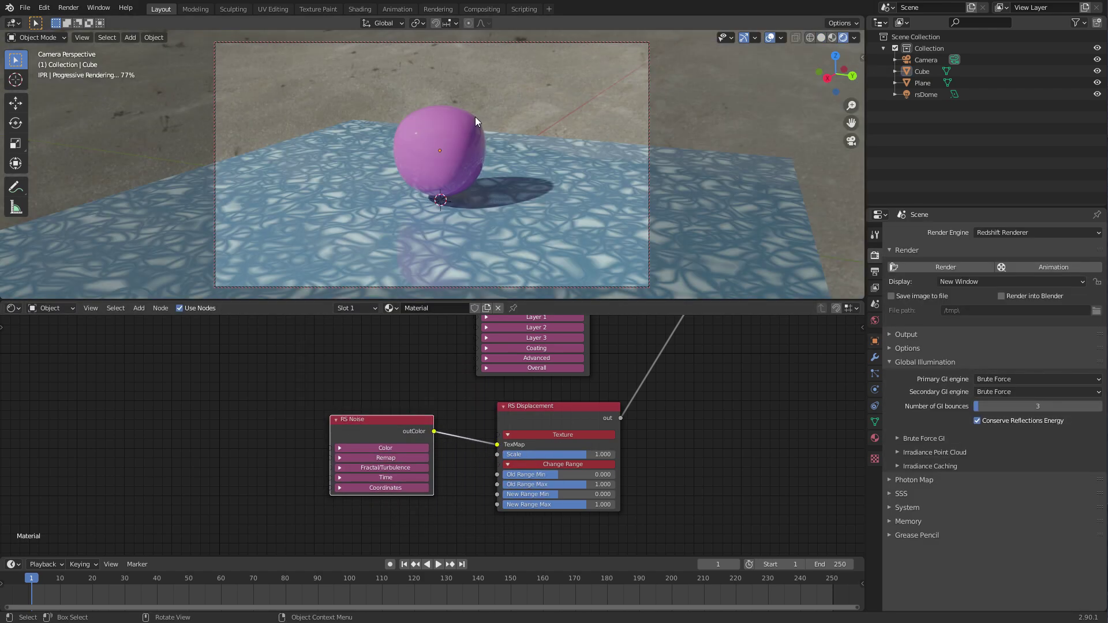
Step: Tick Redshift Displacement in the cube's Object properties
left_click(476, 117)
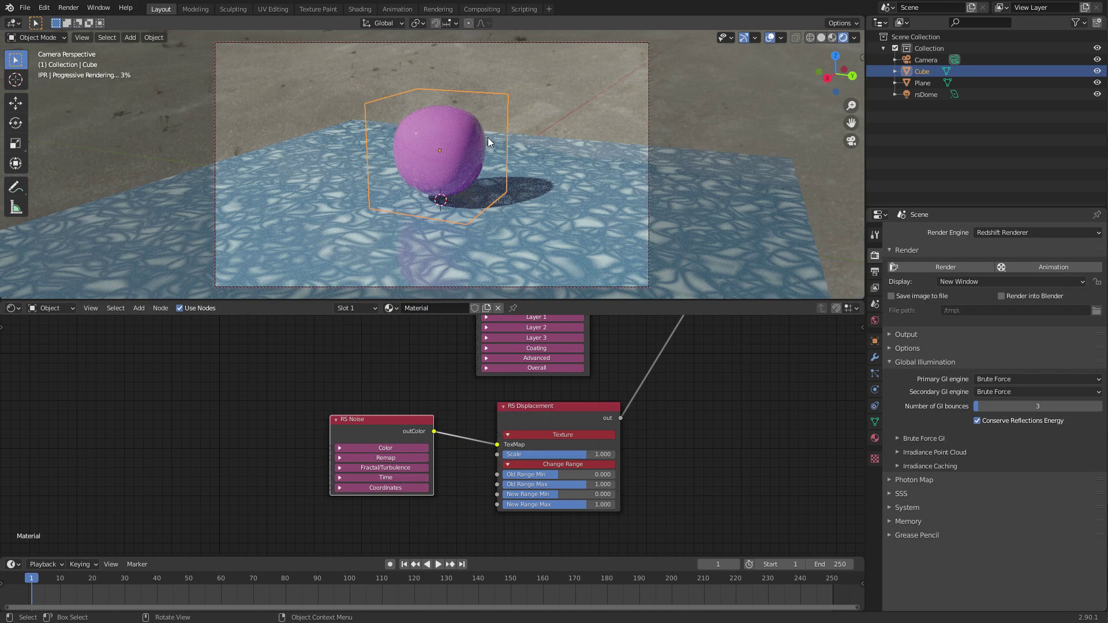
left_click(875, 341)
scroll(930, 515, "down", 10)
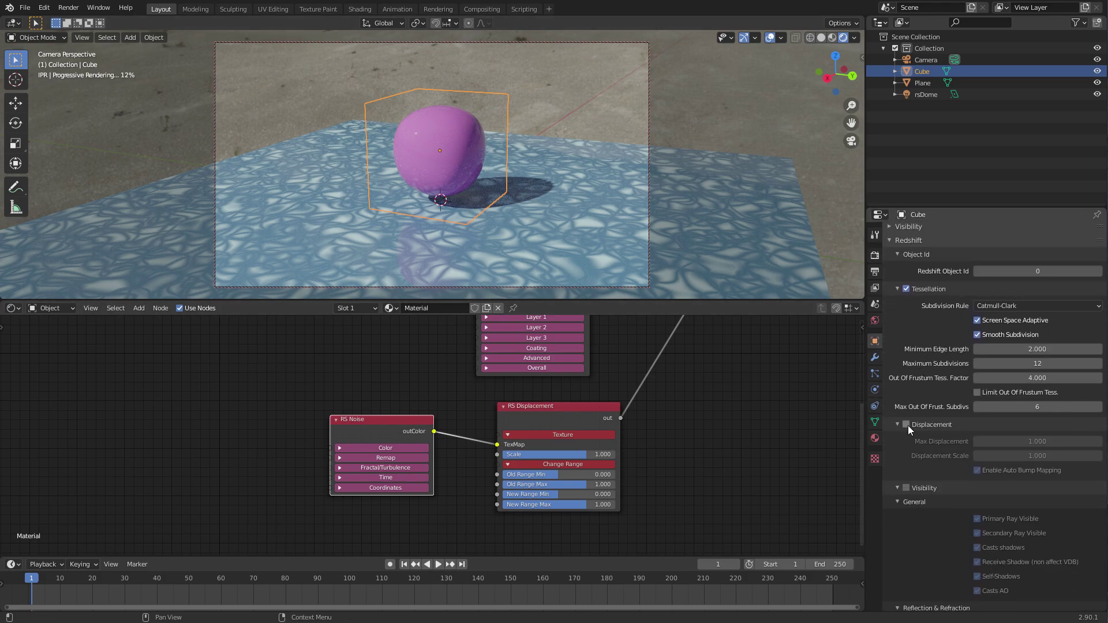
left_click(907, 425)
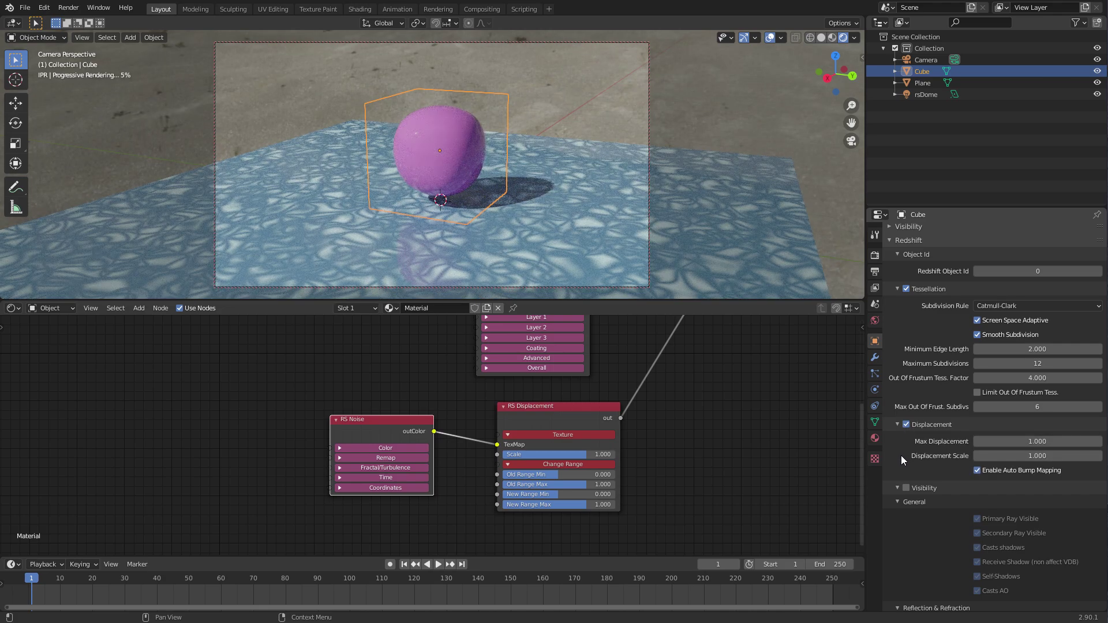
Step: Toggle the viewport between Solid and Rendered shading to refresh the displaced blob preview
left_click(821, 38)
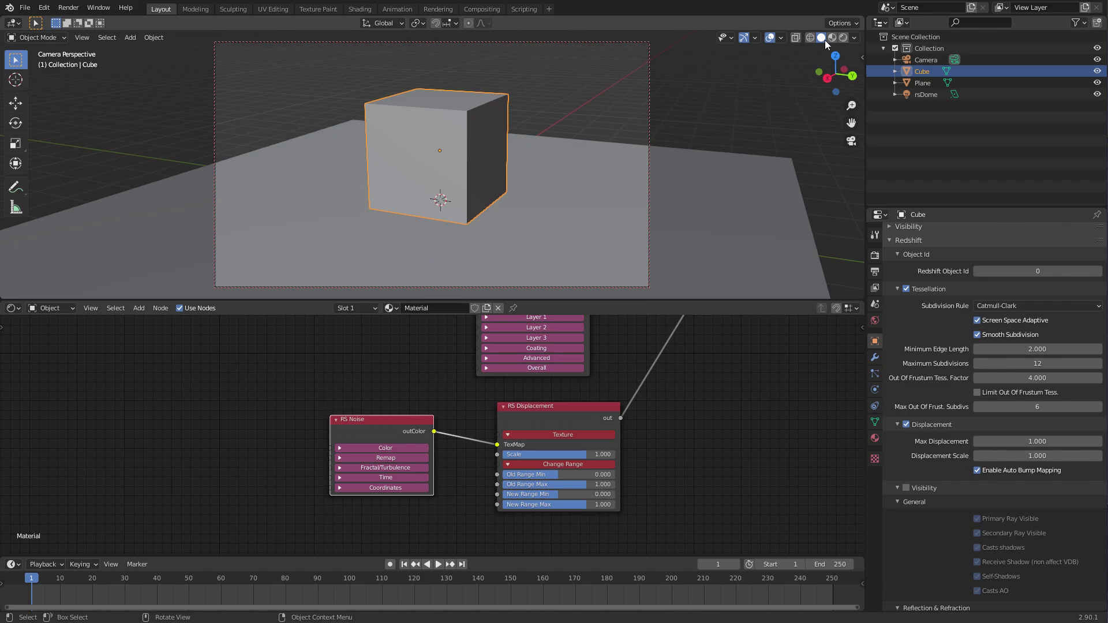
left_click(844, 38)
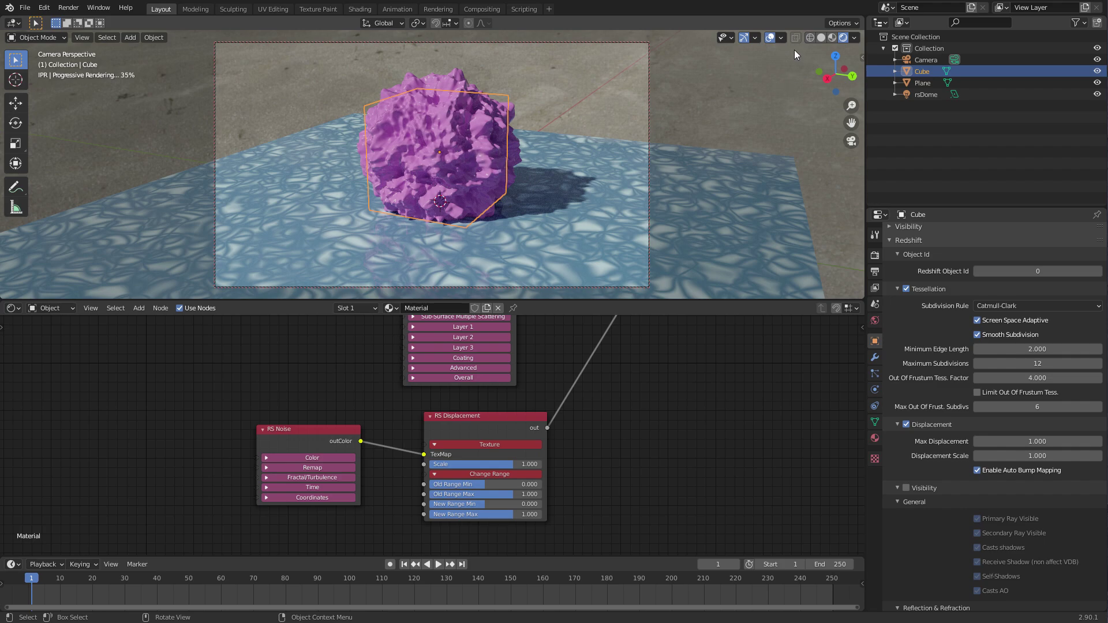
left_click(820, 37)
left_click(844, 38)
Step: Set the RS Noise Complexity to 5 and the RS Displacement Scale to about 1.417
left_click(319, 438)
key("n")
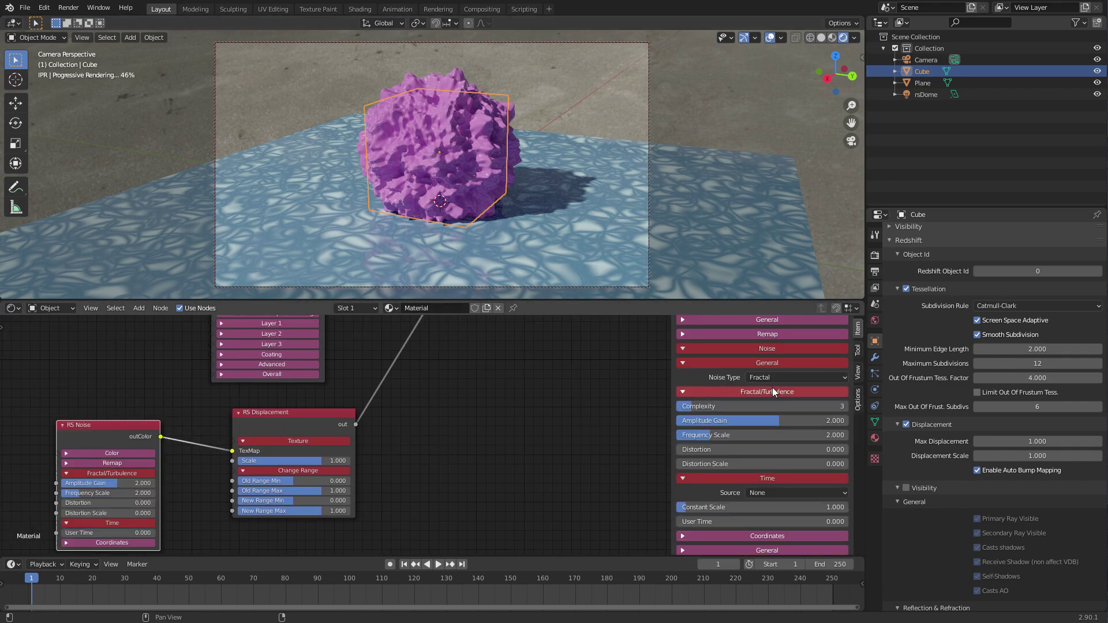
left_click(776, 408)
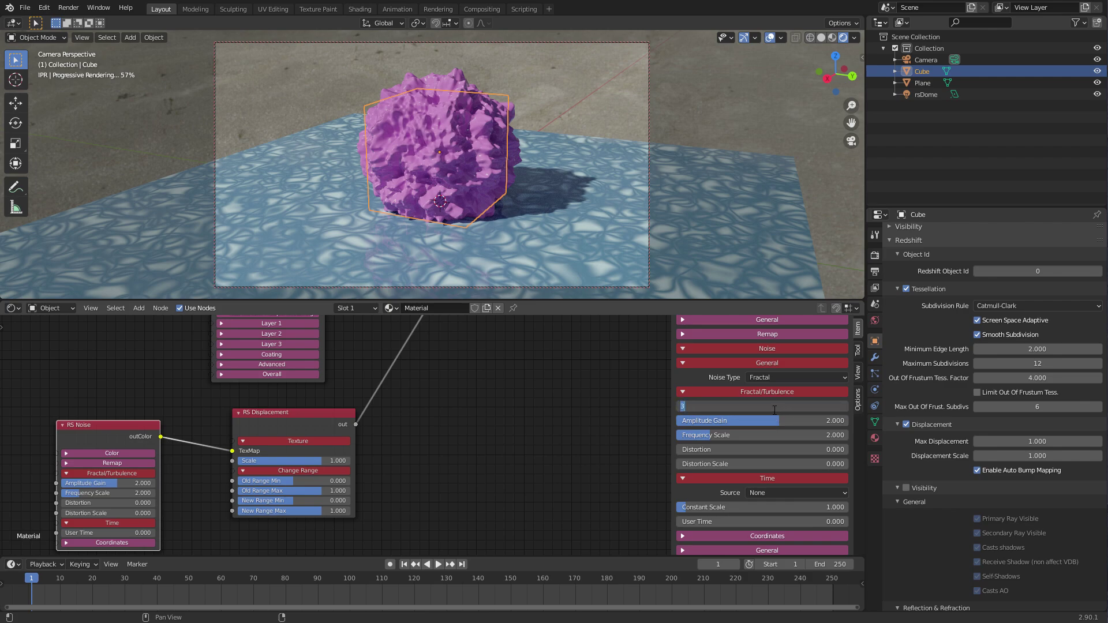
type("5")
key("Return")
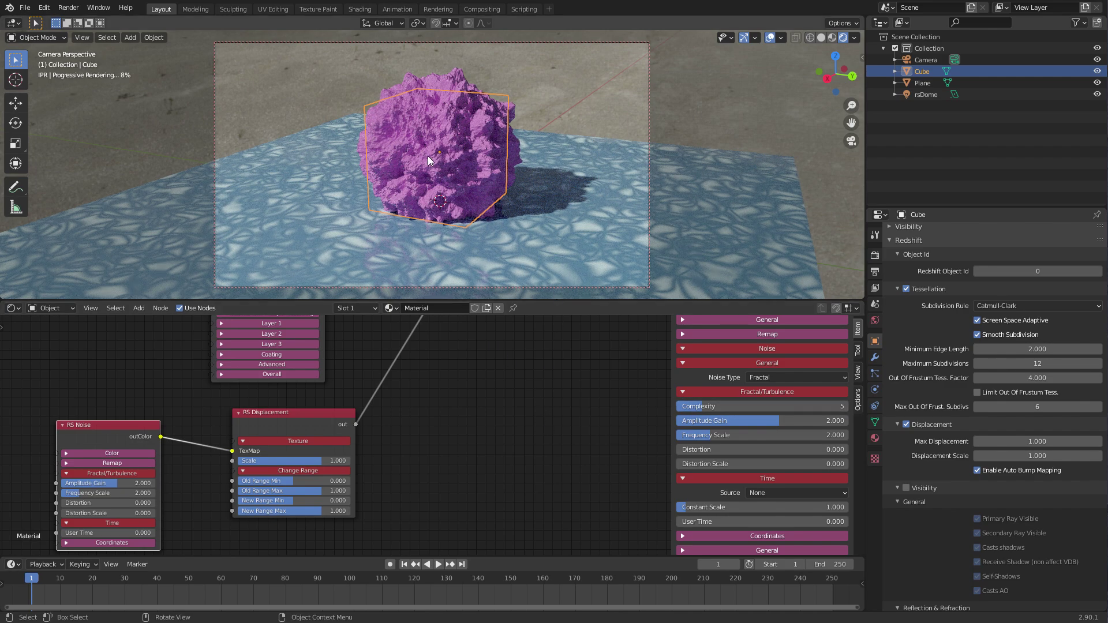
left_click(325, 417)
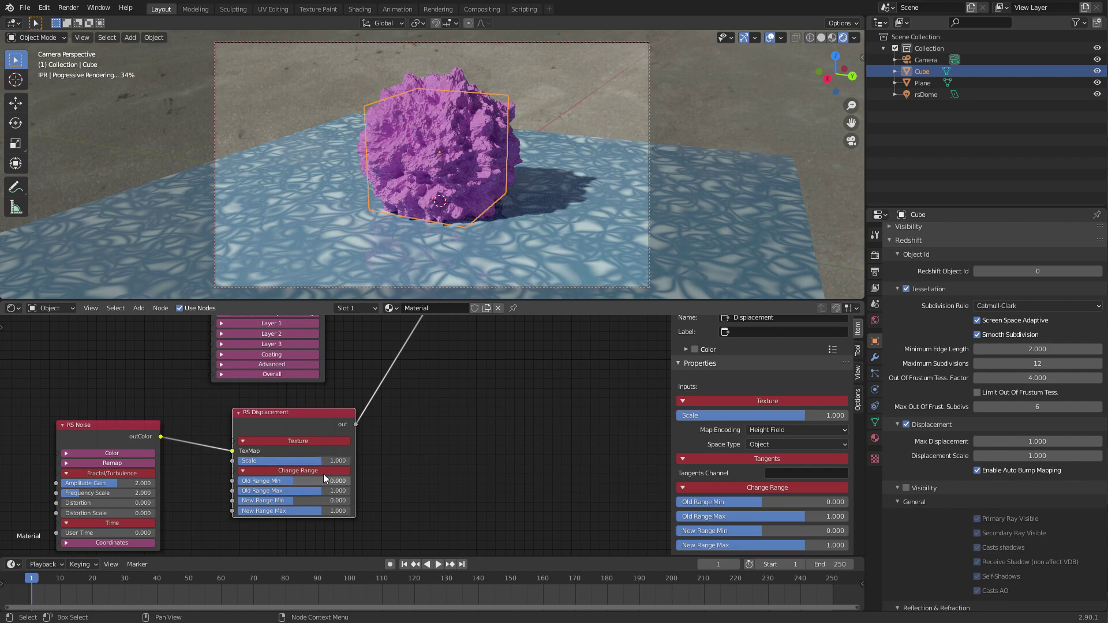
left_click_drag(308, 459, 333, 473)
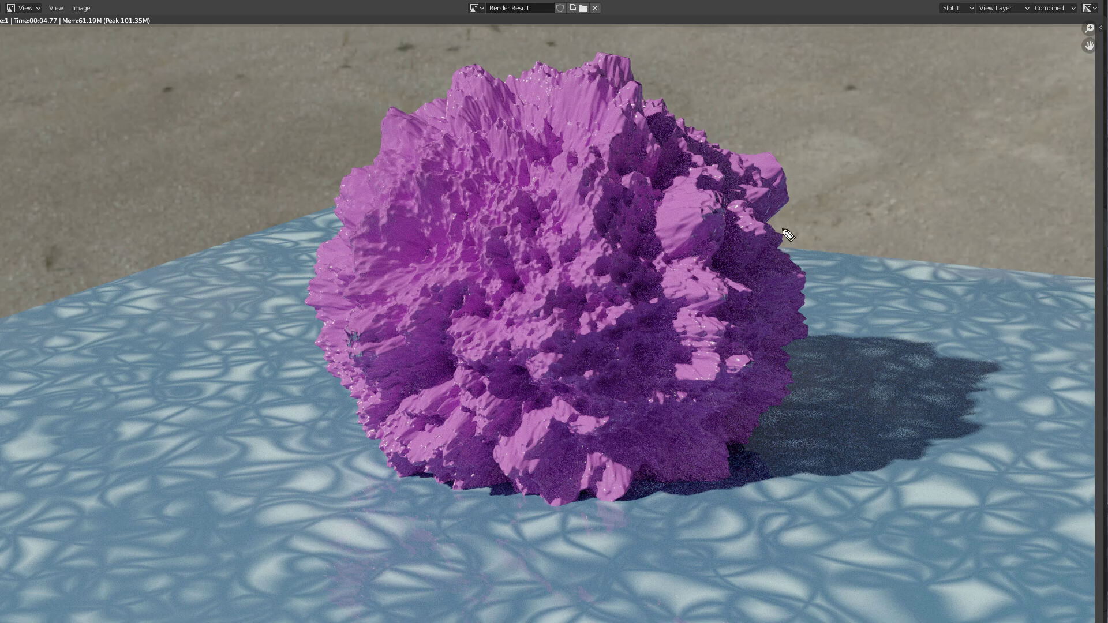
Step: Bring up the scene's Output properties showing 1920 × 1080 px dimensions at 100%
mouse_move(782, 221)
left_mouse_down()
mouse_move(591, 300)
mouse_move(601, 538)
mouse_move(927, 508)
mouse_move(1009, 386)
mouse_move(880, 274)
mouse_move(772, 256)
mouse_move(738, 220)
left_mouse_up()
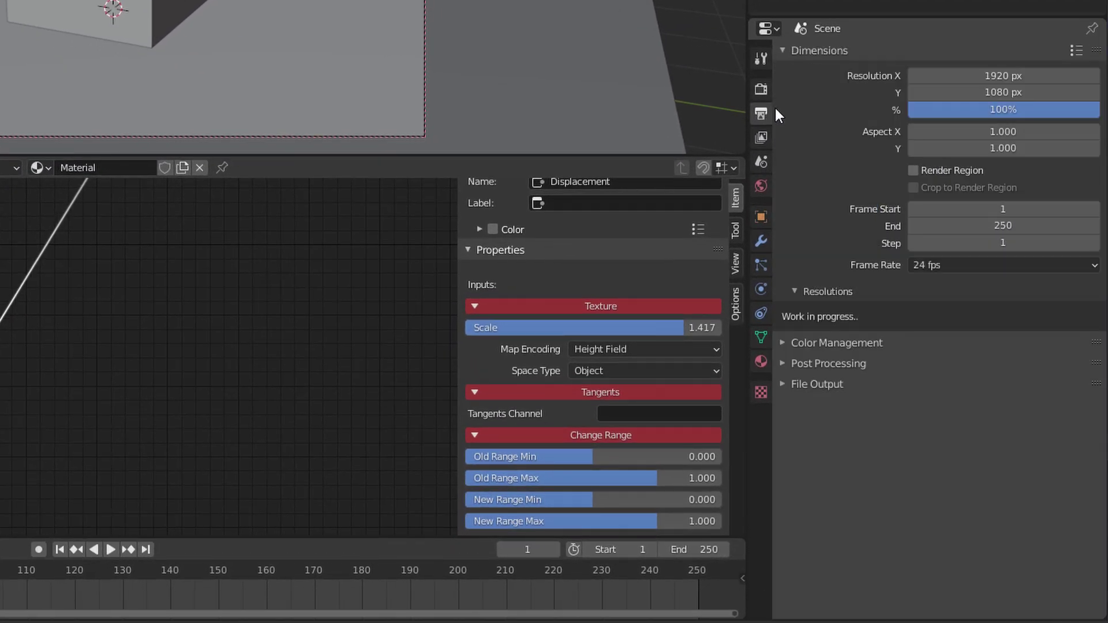
Step: Show the Redshift render settings with System and Experimental Options expanded, and run a test render
left_click(762, 89)
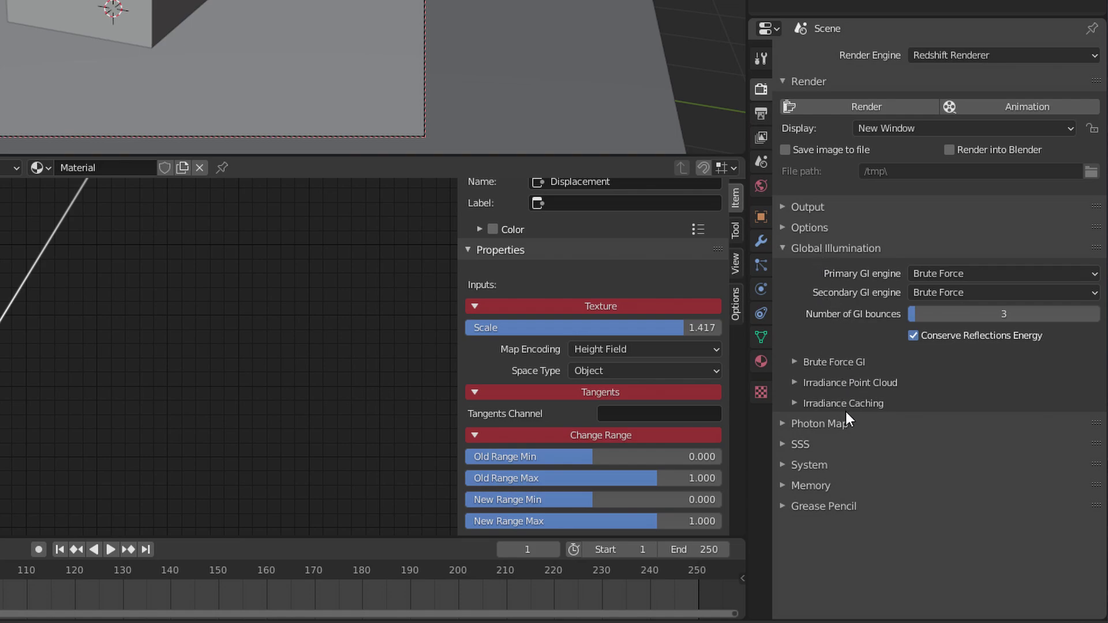
left_click(829, 464)
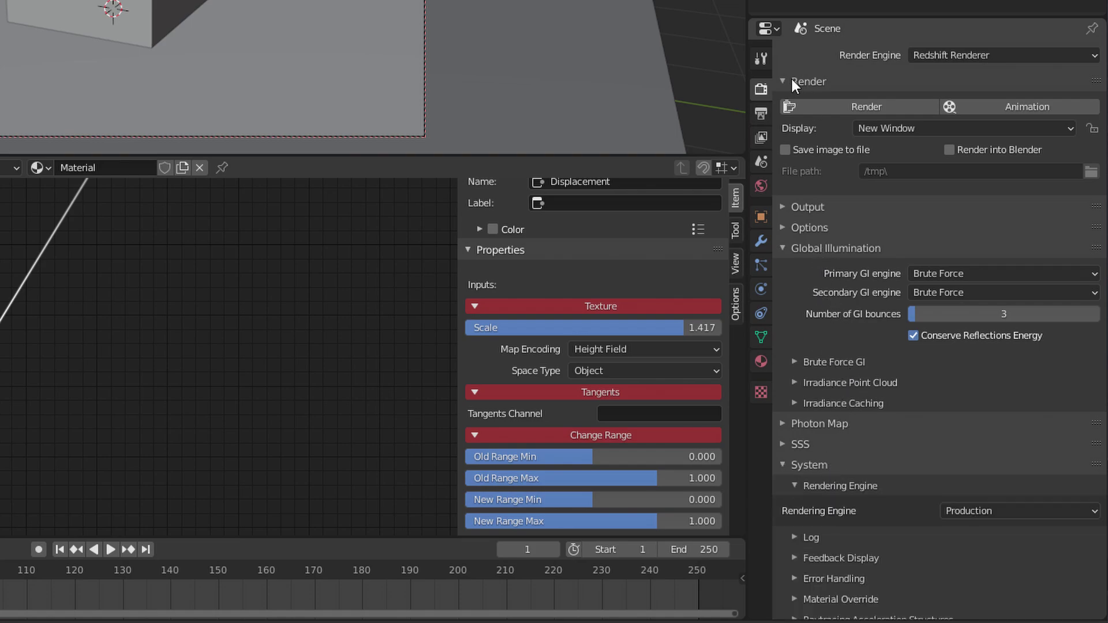
scroll(856, 541, "down", 8)
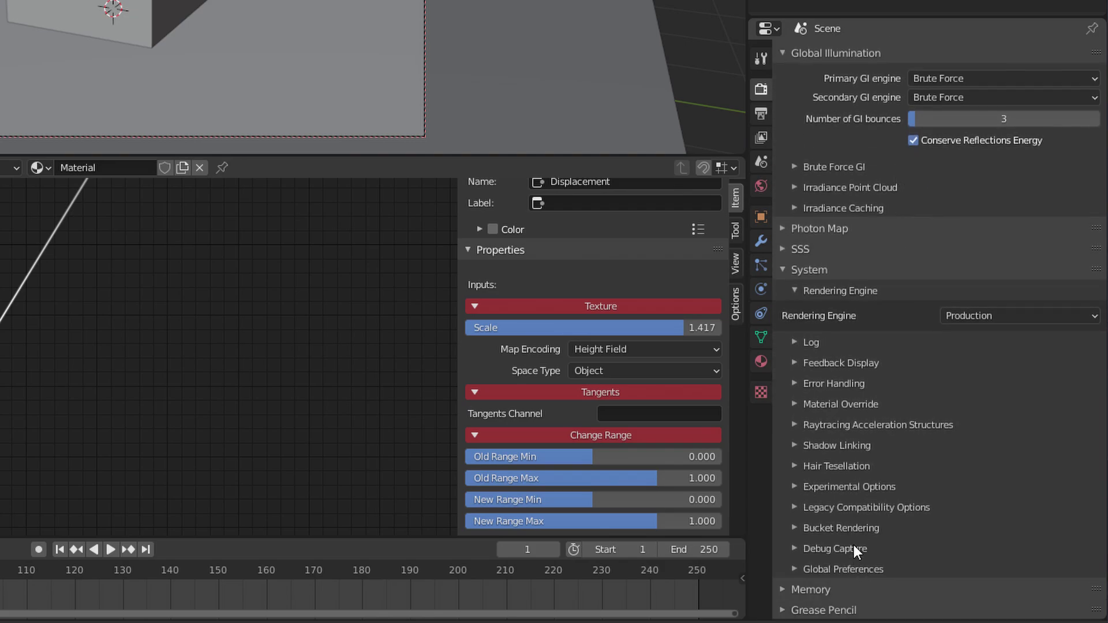
left_click(860, 492)
scroll(859, 421, "down", 7)
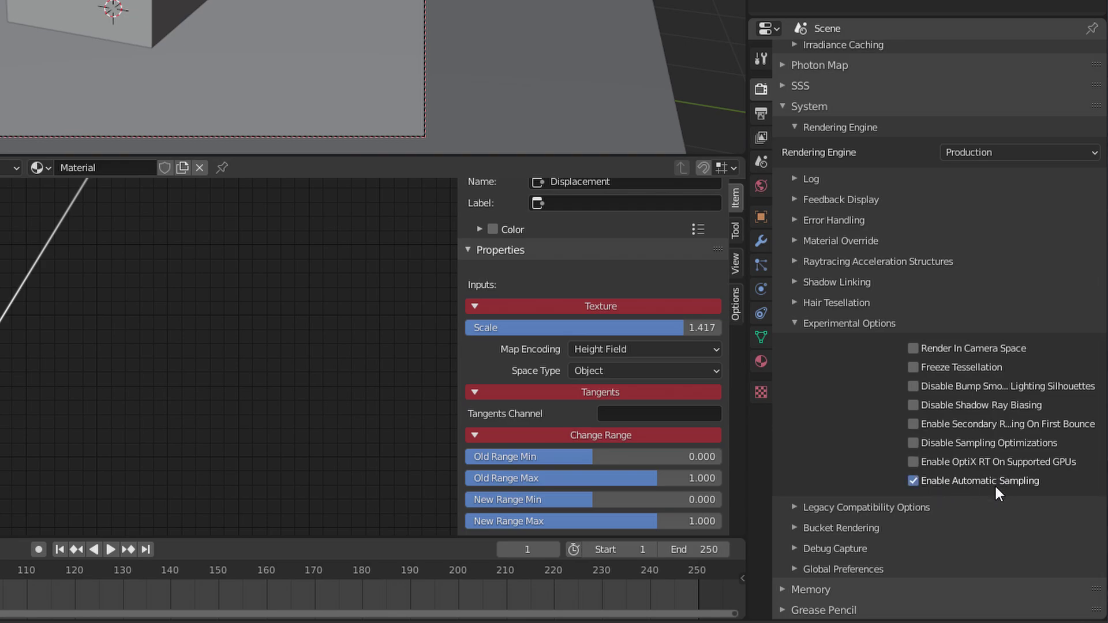
key("F12")
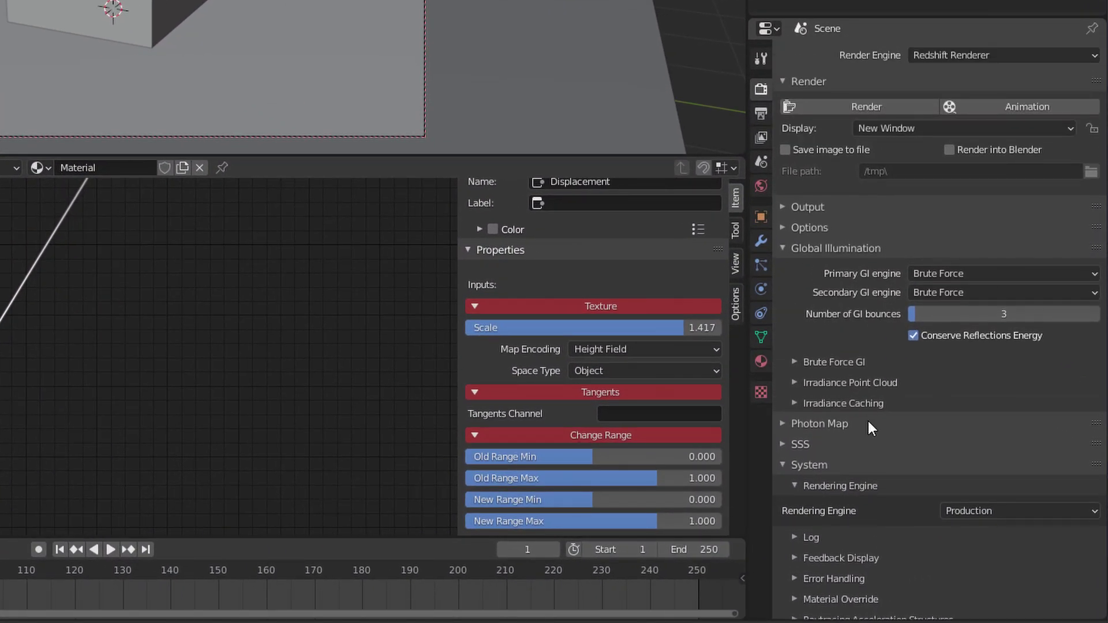
left_click(831, 202)
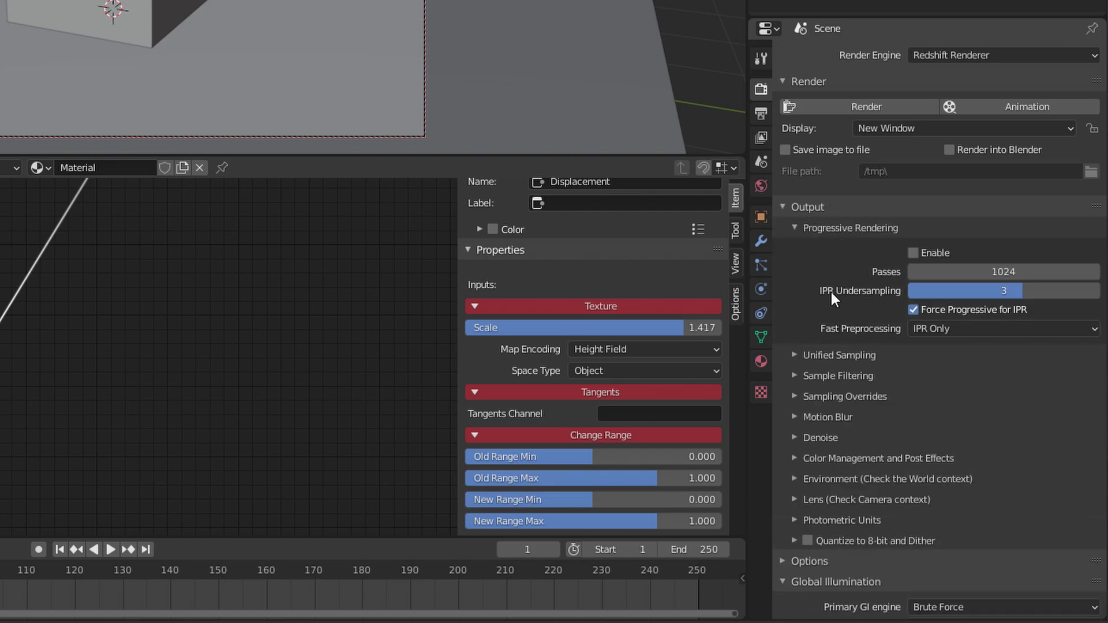
Step: Set the Unified Sampling Adaptive Error Threshold to 0.3, render the blob, and close the render
left_click(847, 354)
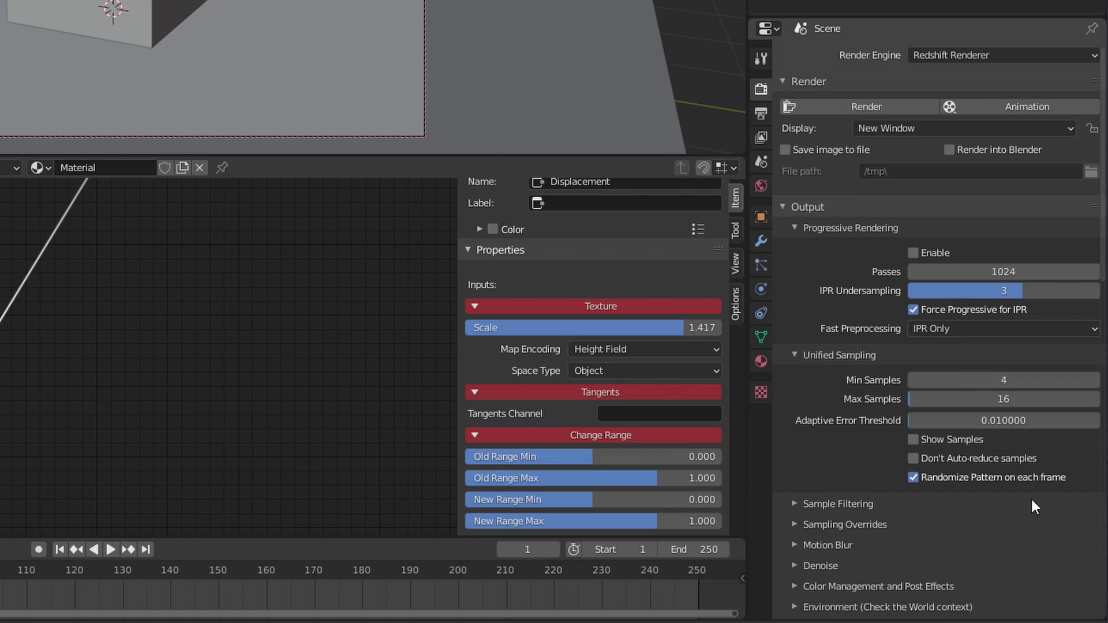
left_click(959, 421)
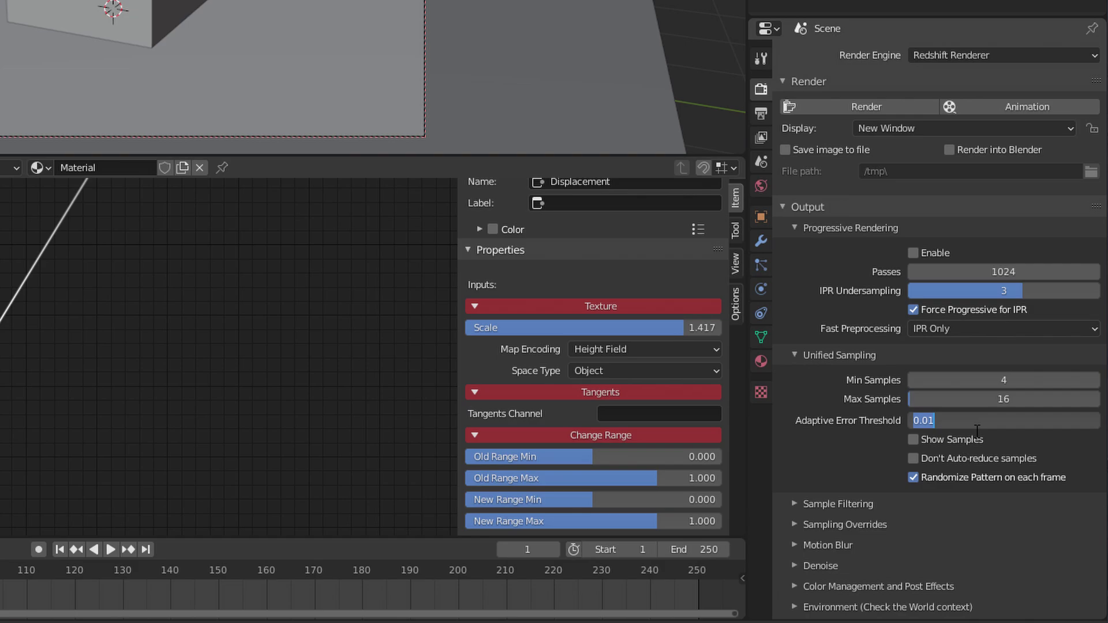
type("0.3")
key("Return")
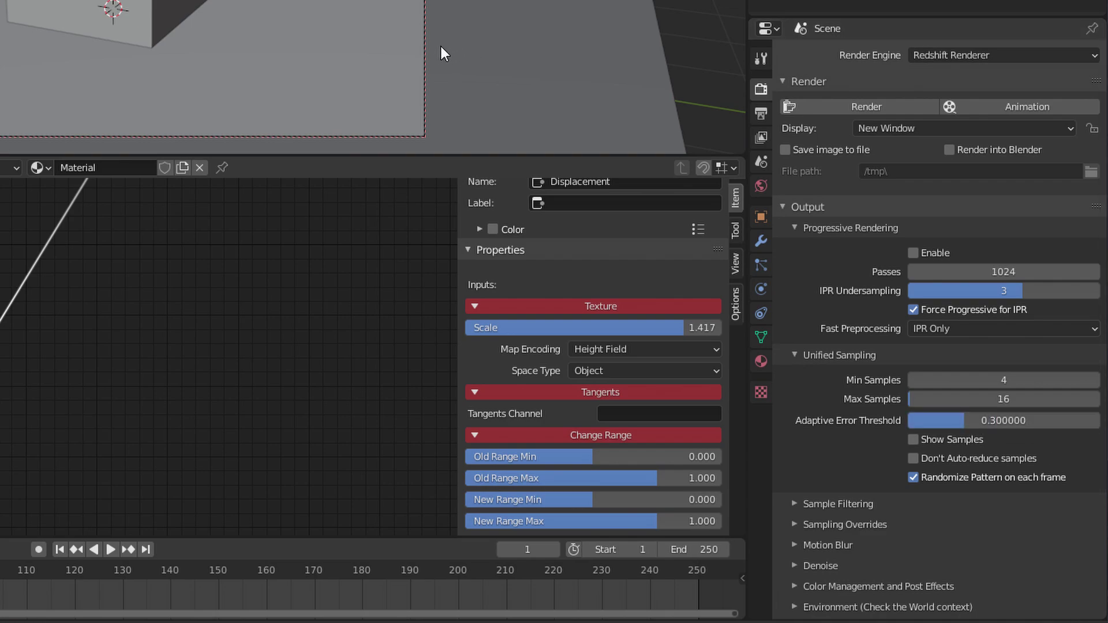
key("F12")
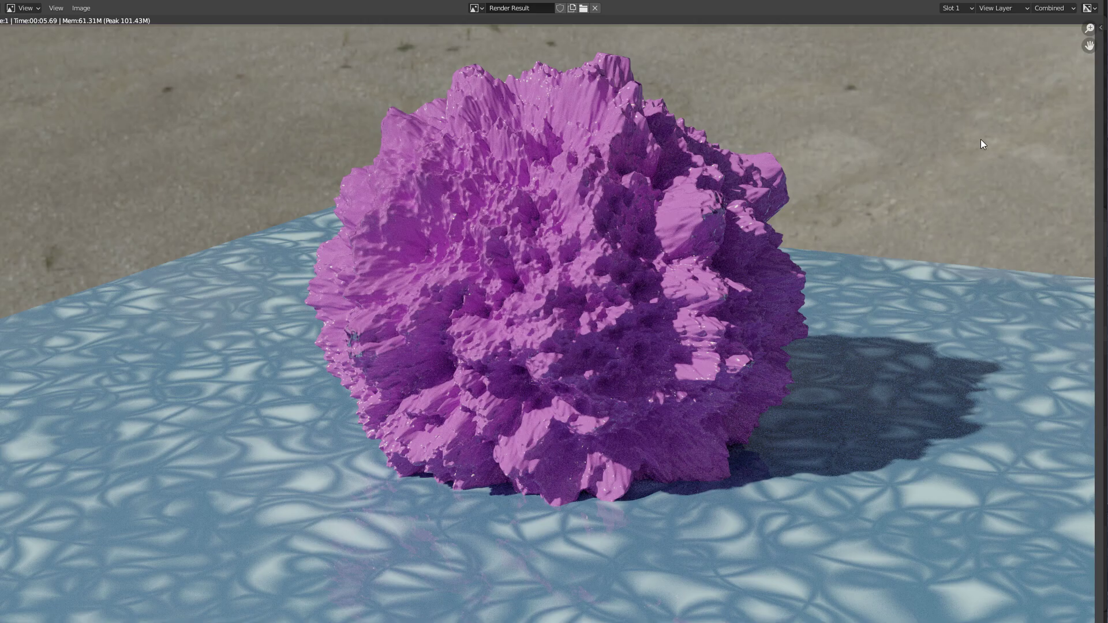
key("Escape")
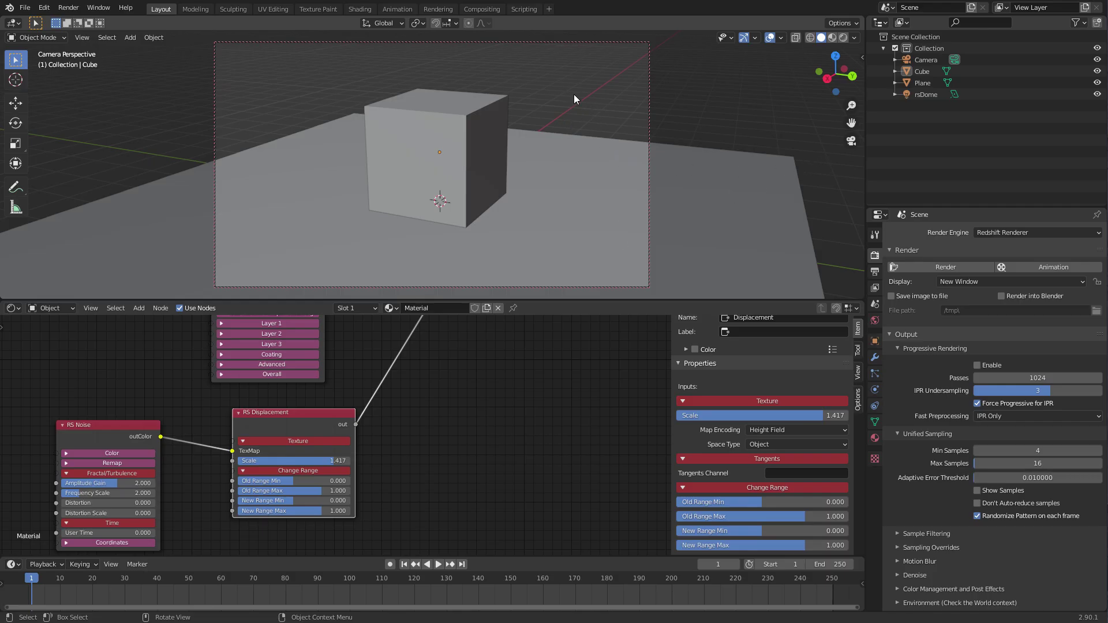
Step: Add an RS Physical Light, named rsPhysical, to the scene from the Light add menu
key("shift+a")
mouse_move(573, 88)
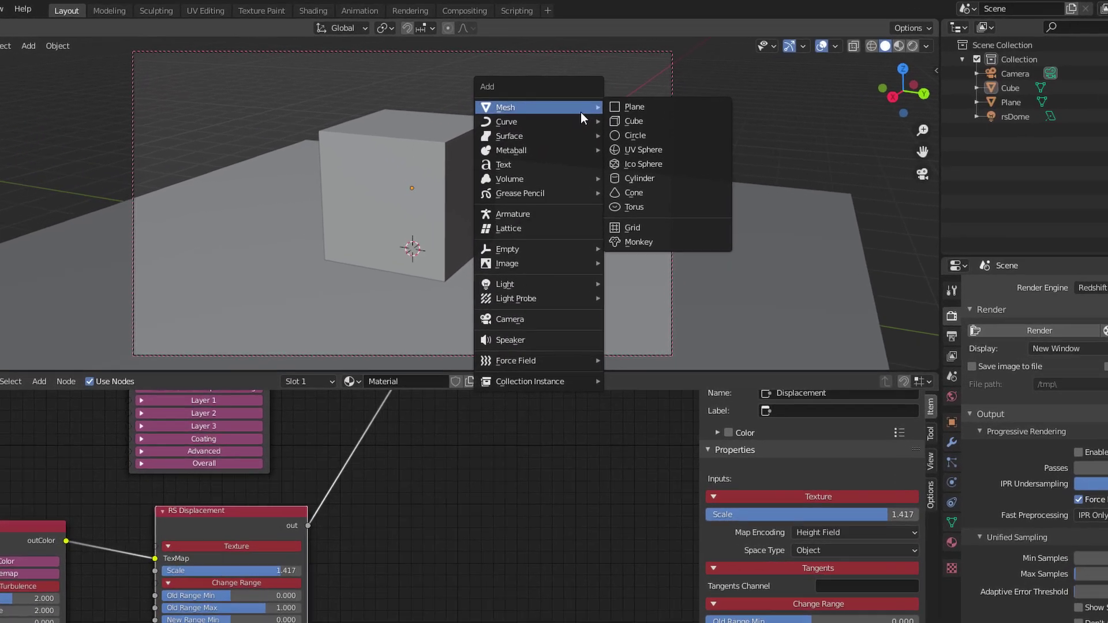
mouse_move(548, 340)
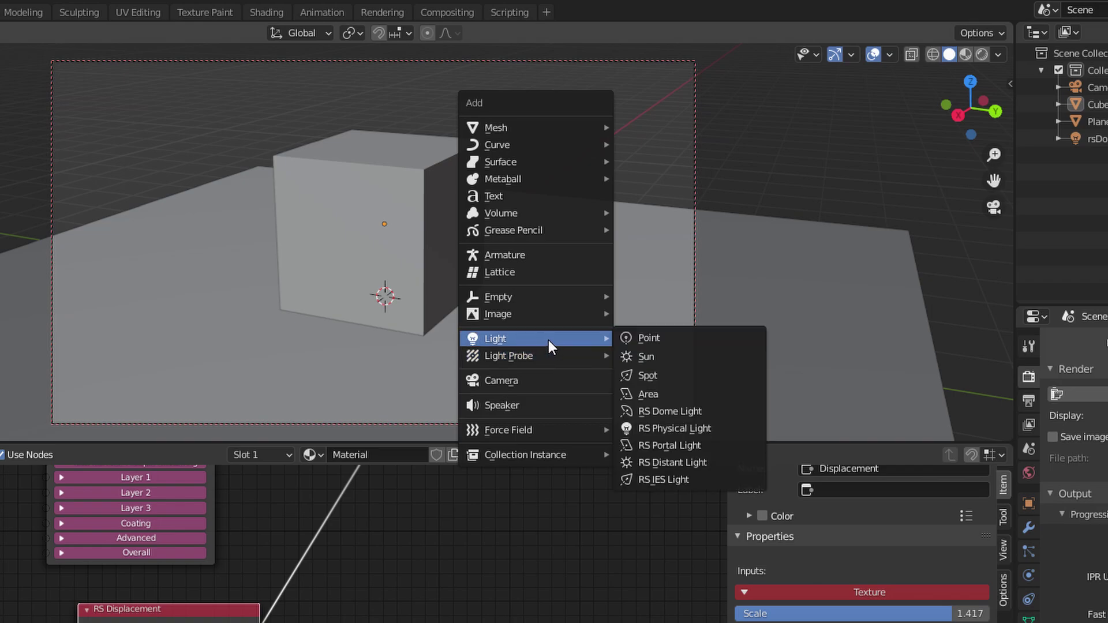
left_click(684, 427)
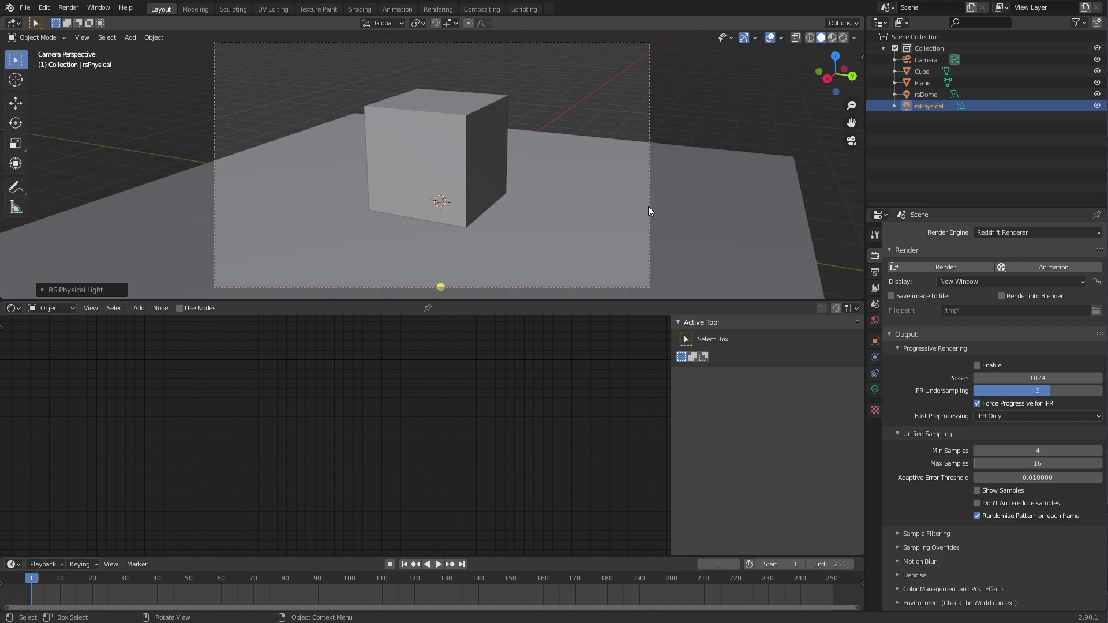
Step: Show the rsPhysical light's Redshift settings, keeping its light type as Area
left_click(875, 390)
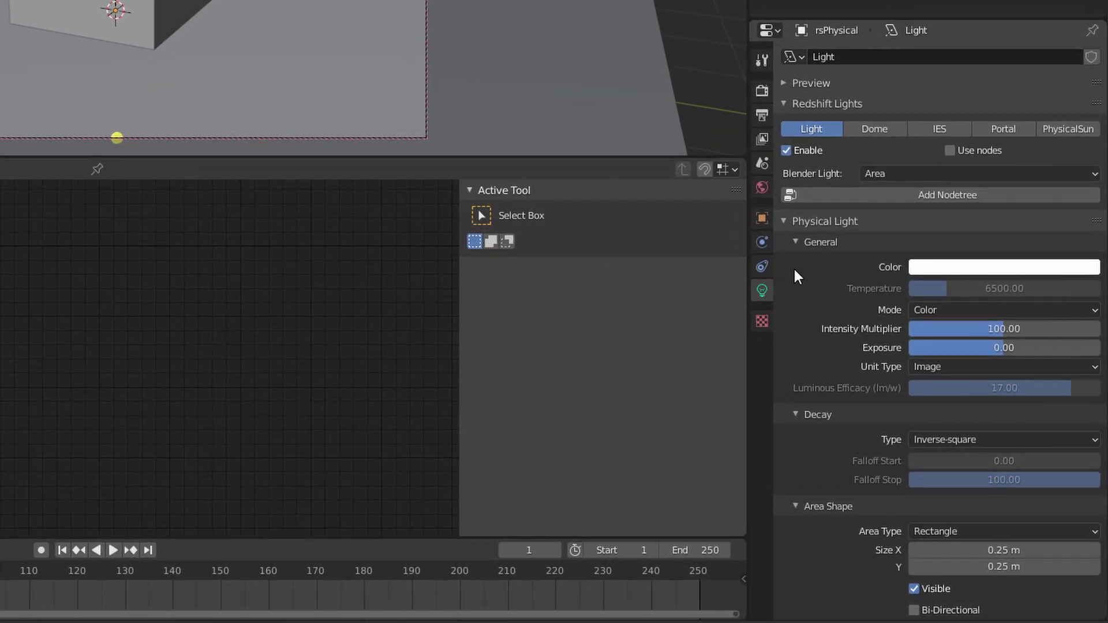
left_click(910, 174)
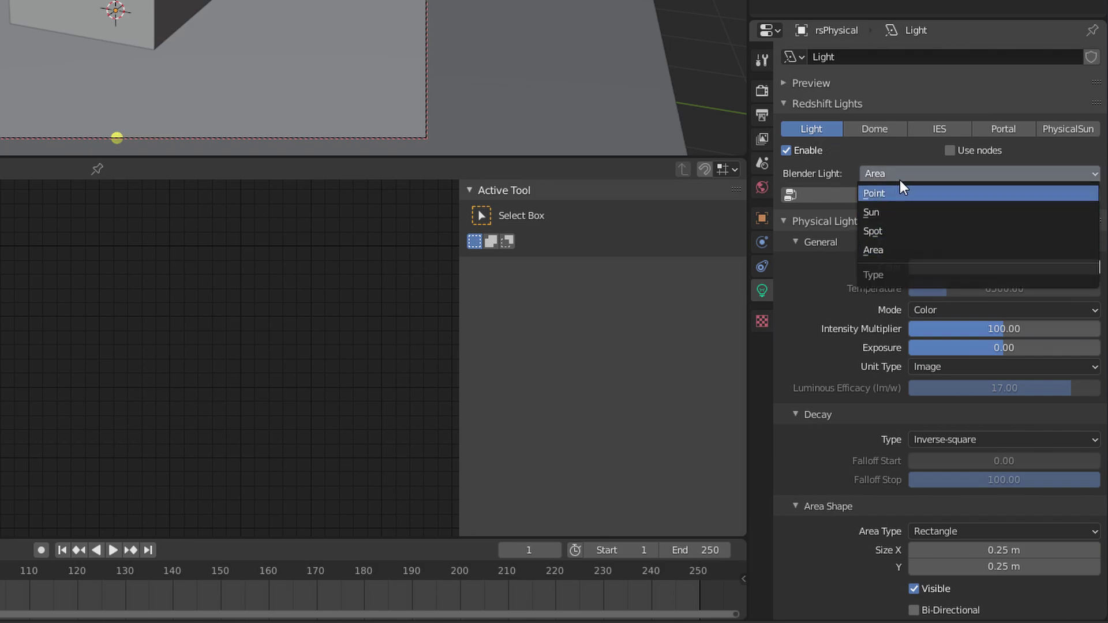
left_click(902, 161)
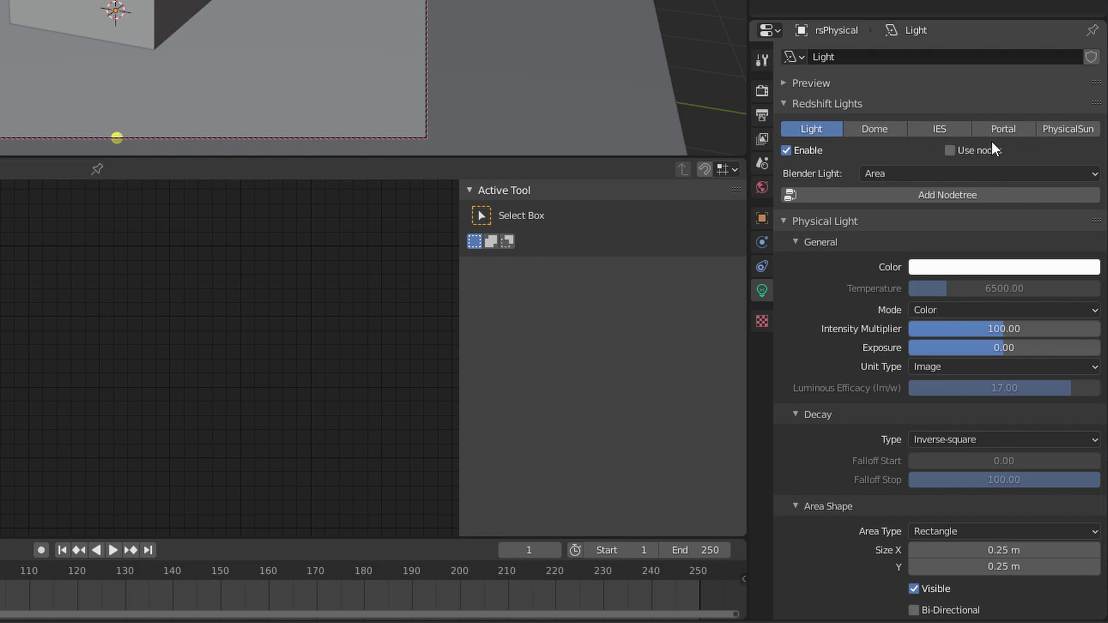
scroll(826, 354, "down", 3)
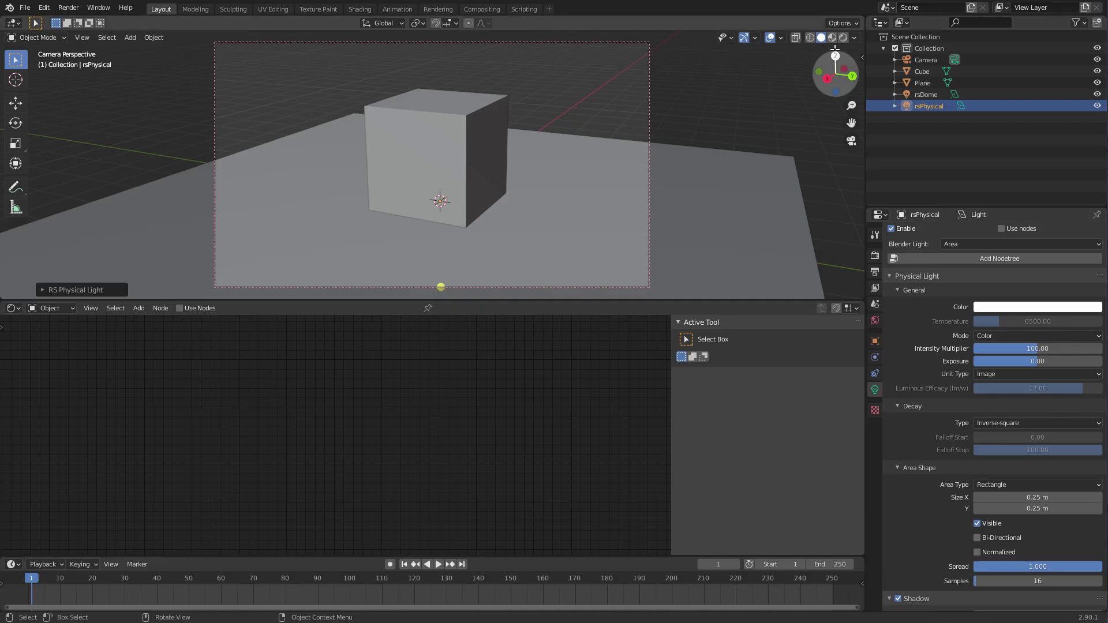
Step: Start the Rendered Redshift preview and disable the rsDome light
left_click(844, 36)
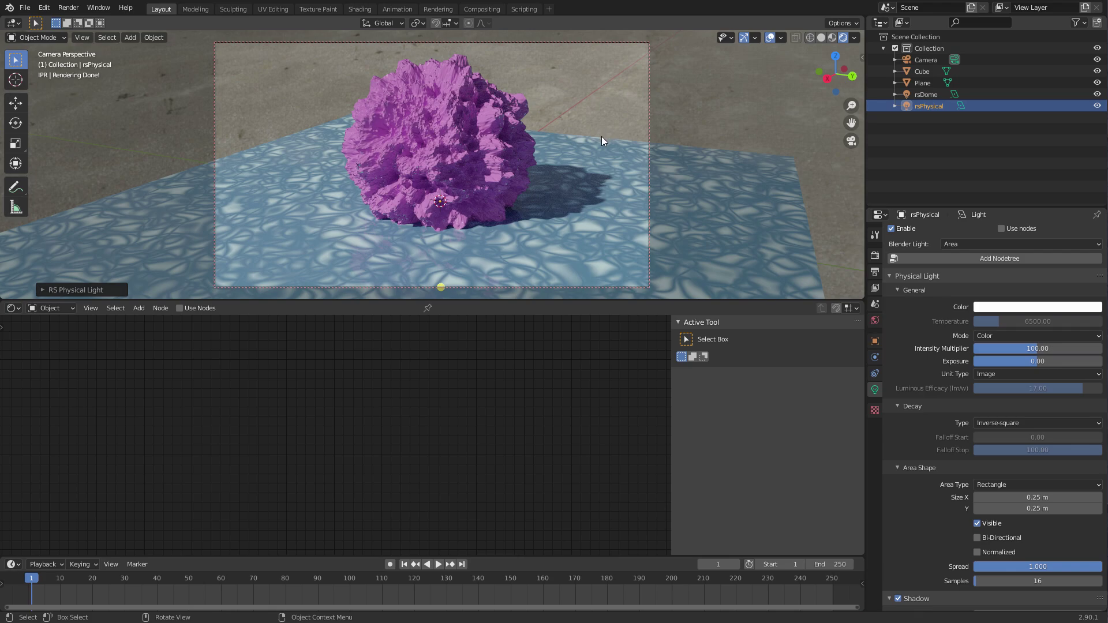
left_click(924, 94)
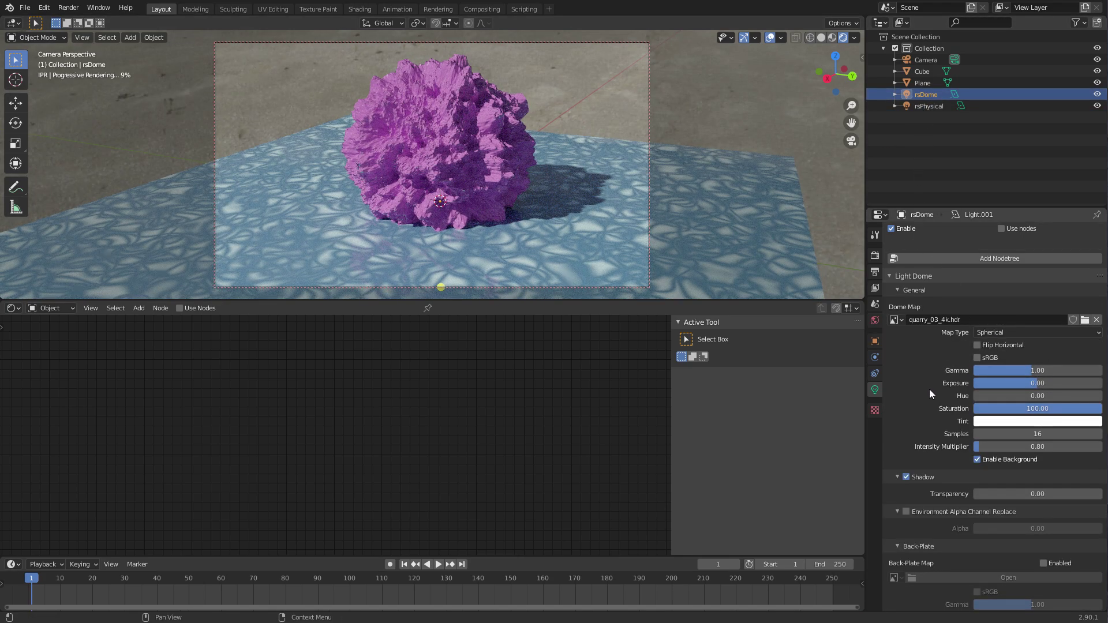
middle_click_drag(910, 400, 900, 470)
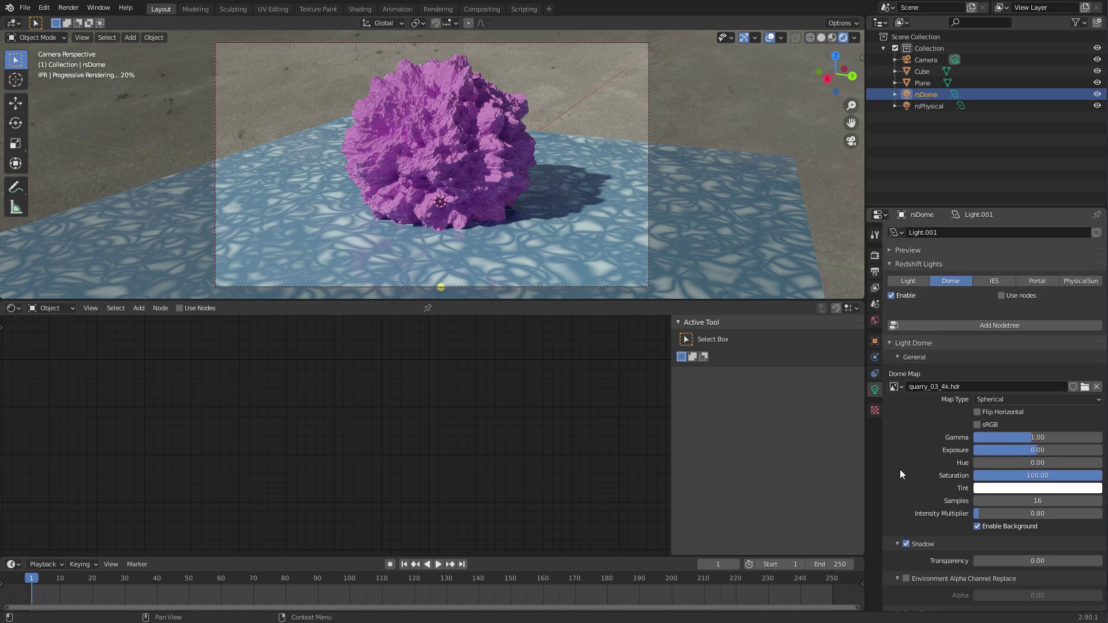
left_click(891, 295)
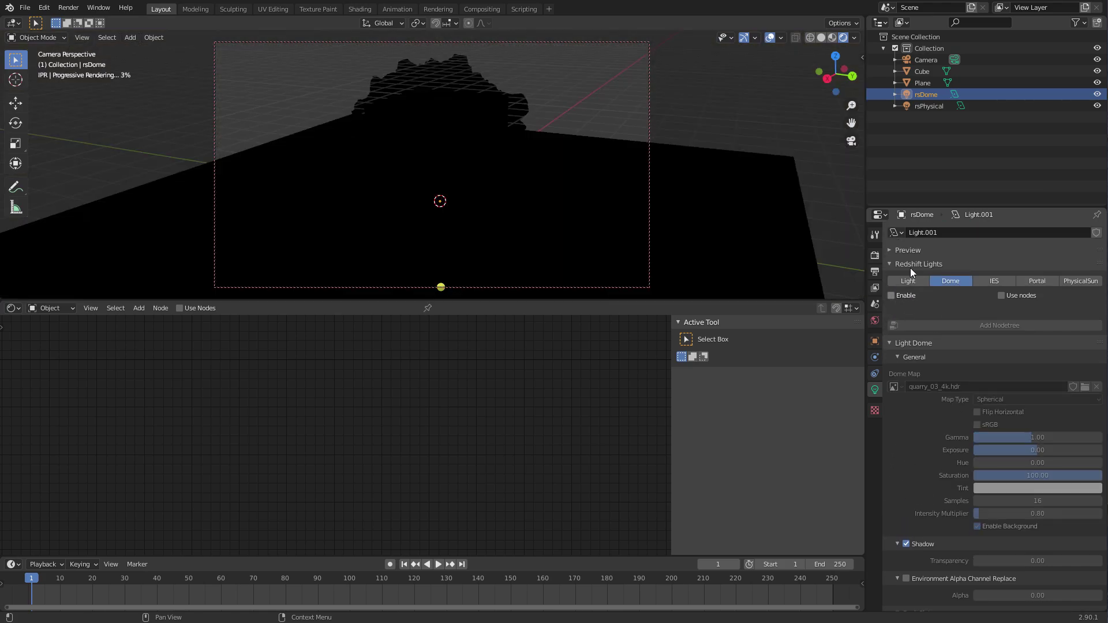
Step: Raise the rsPhysical light vertically about 2.553 m above the blob
left_click(922, 108)
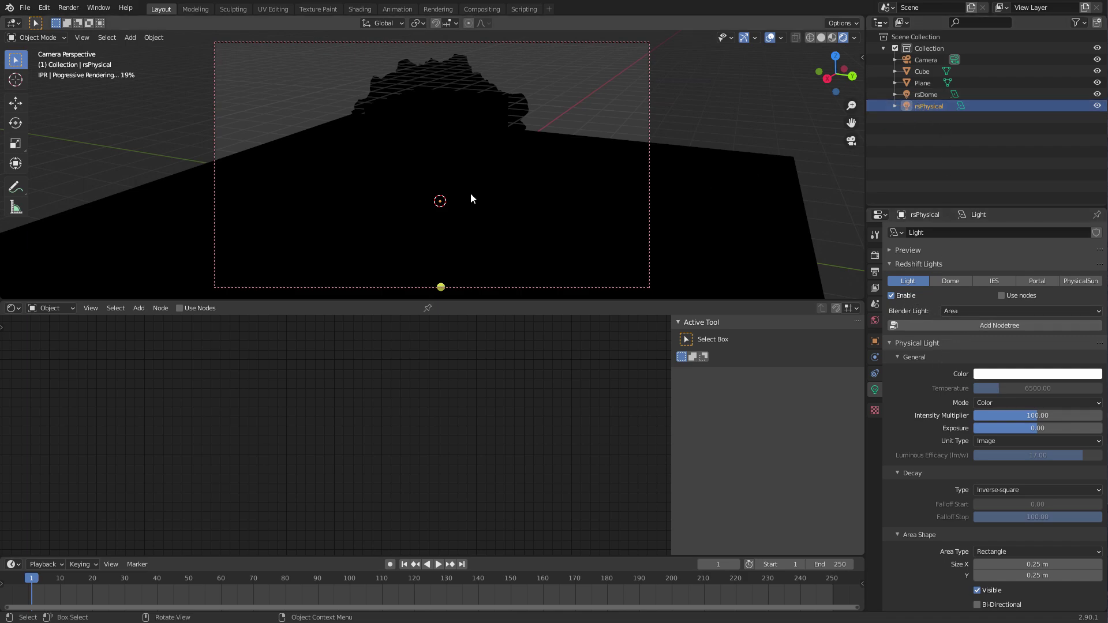
key("g")
key("z")
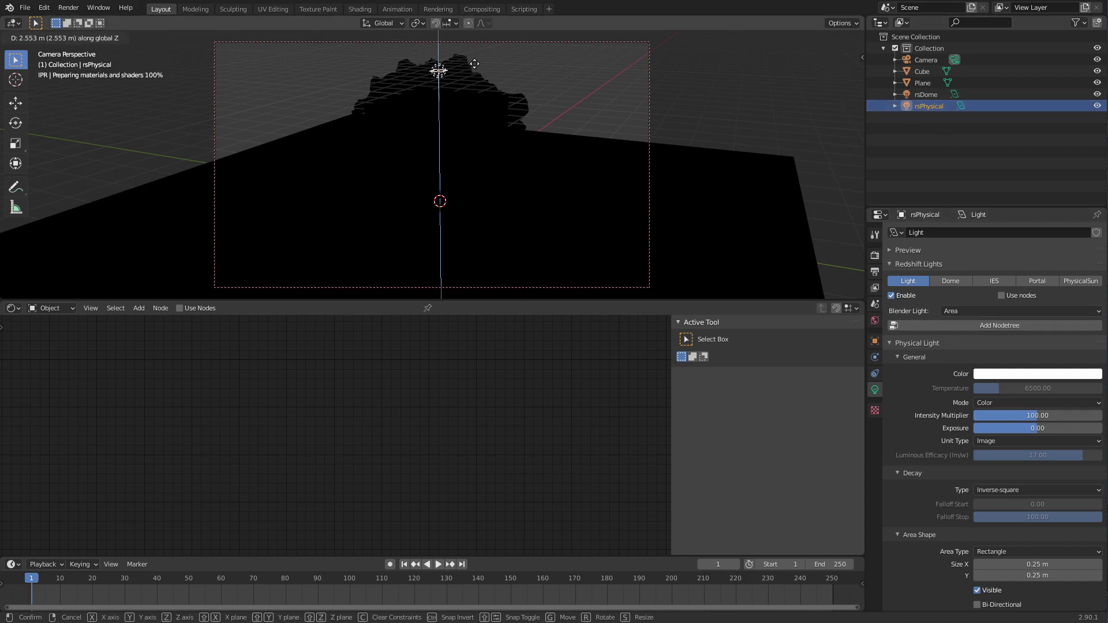
left_click(478, 56)
Step: Move the rsPhysical light sideways, keeping its height, to sit over the plane beside the blob
key("n")
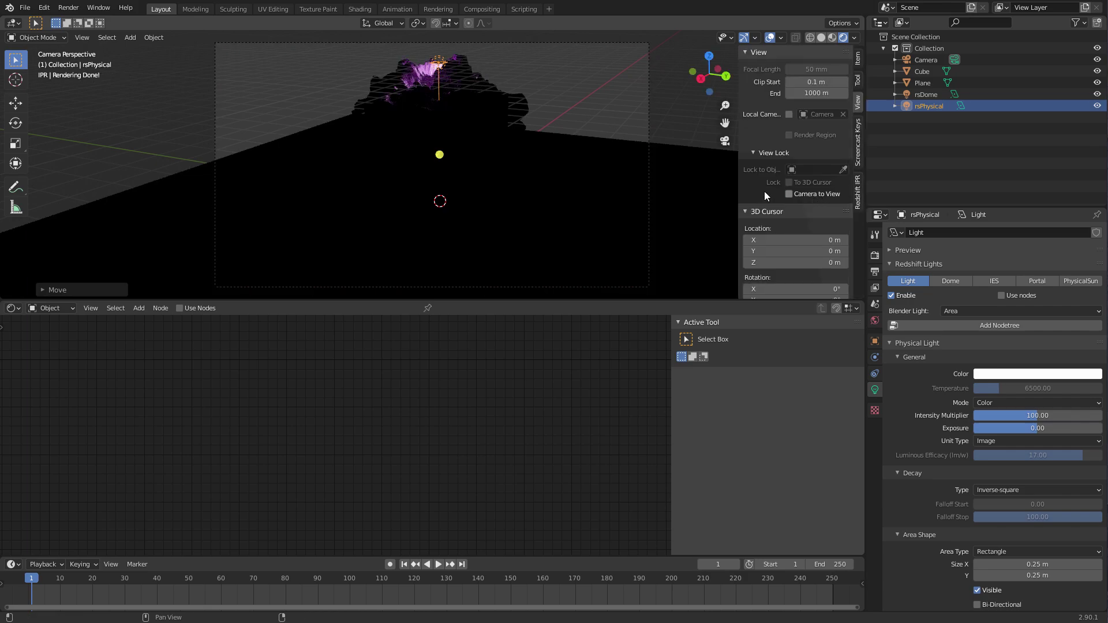
key("n")
middle_click_drag(602, 112, 570, 173)
scroll(566, 195, "down", 3)
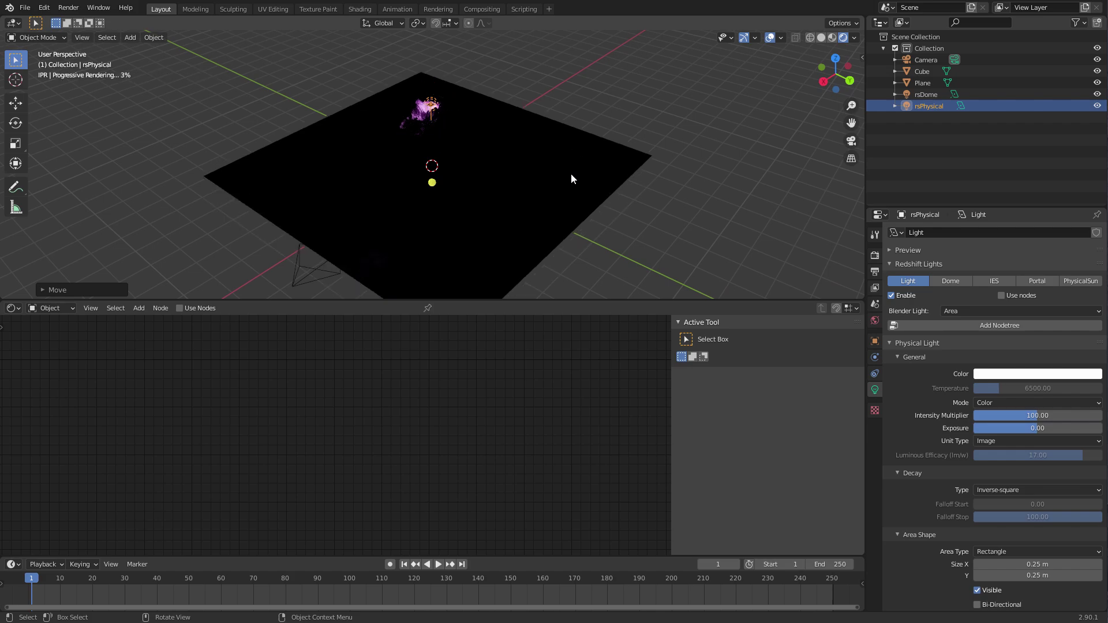
key("g")
key("shift+z")
left_click(625, 168)
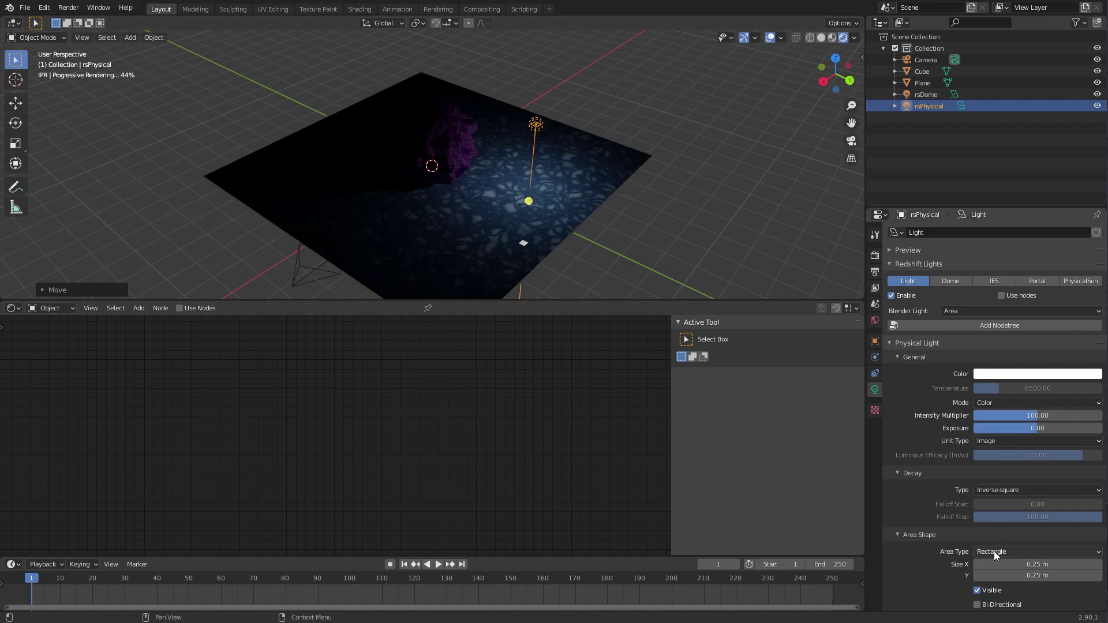
Step: Set the area light's Size X and Size Y to 1.73 m each
left_click_drag(999, 564, 1031, 579)
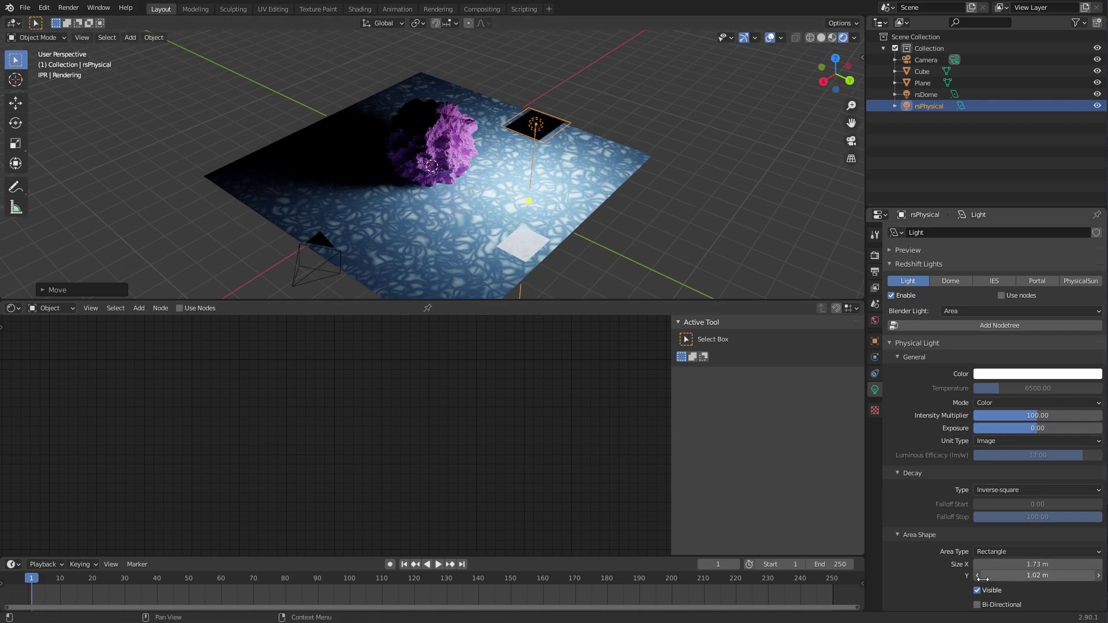
middle_click_drag(619, 189, 624, 124)
scroll(624, 124, "up", 6)
scroll(624, 123, "down", 2)
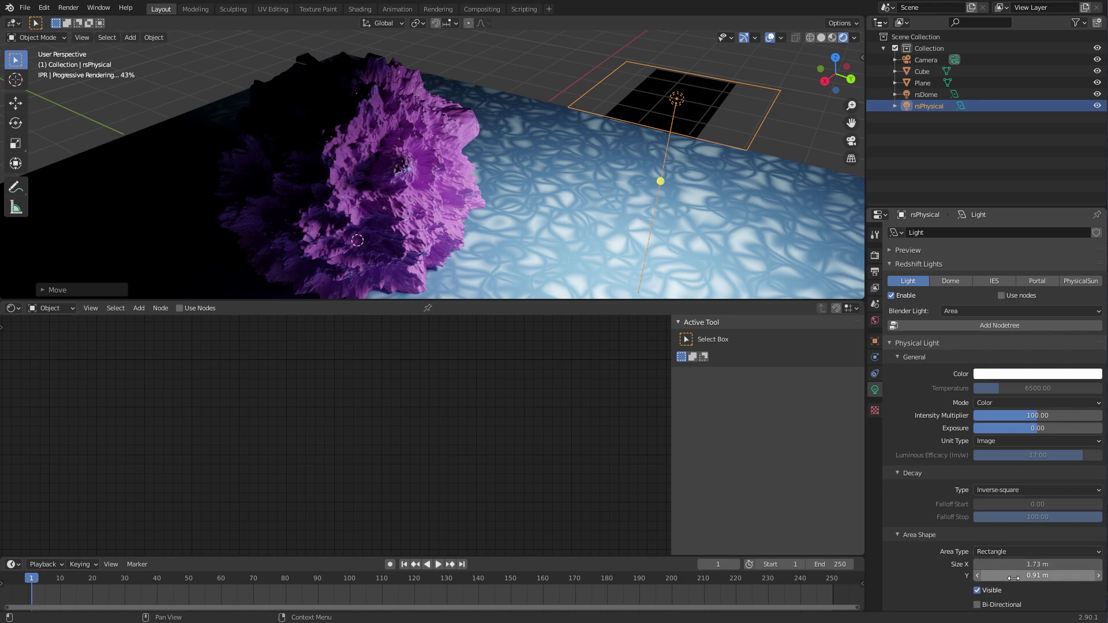
left_click(1016, 550)
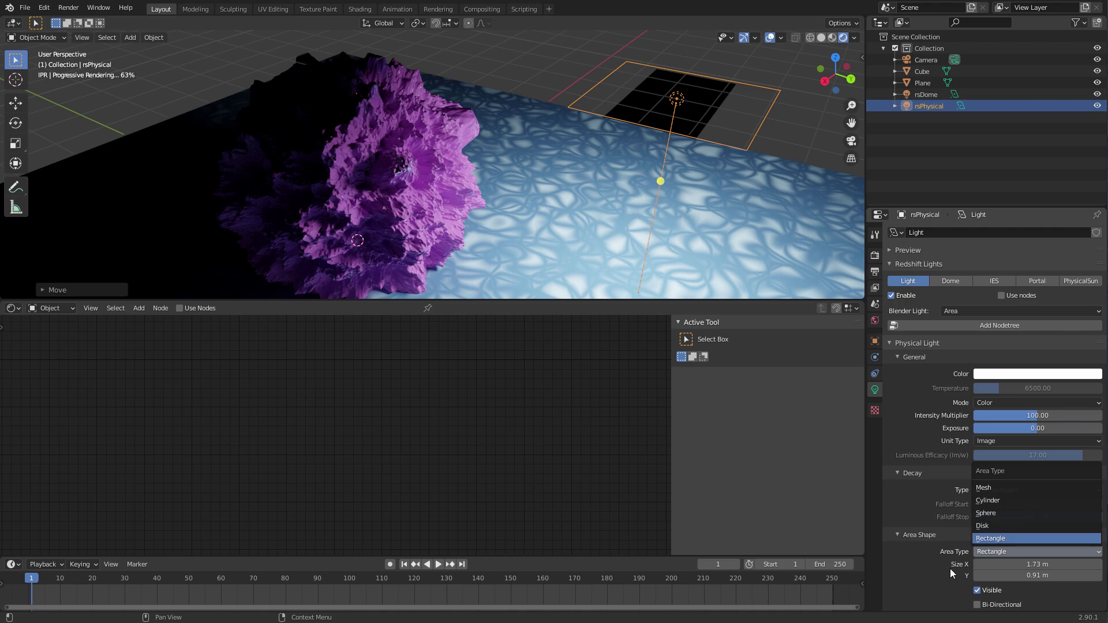
left_click(1021, 575)
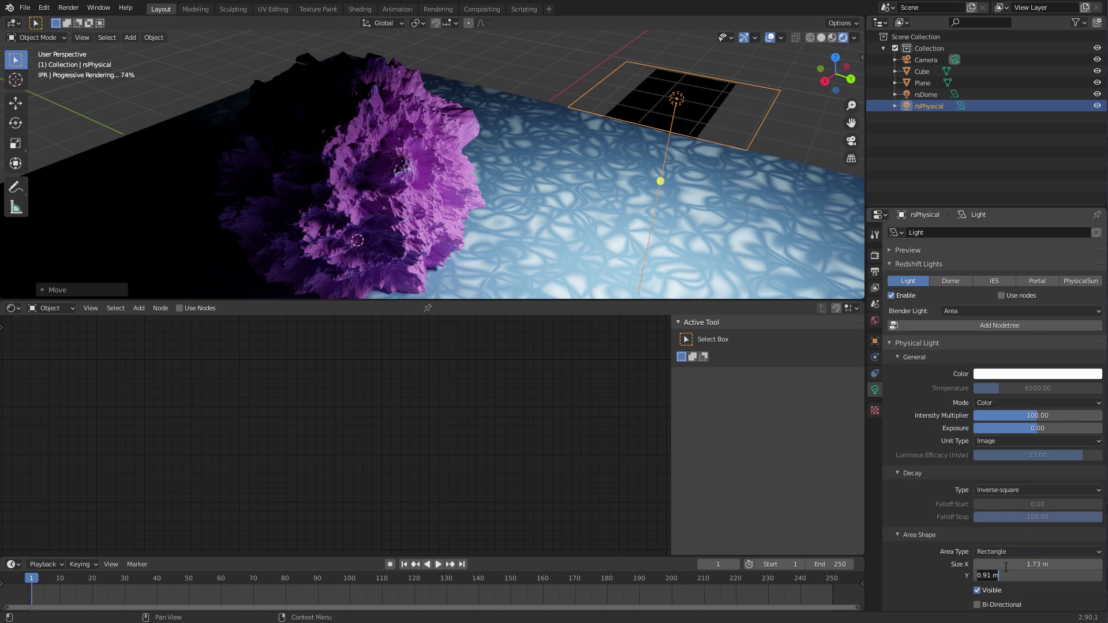
type("1.73")
key("Return")
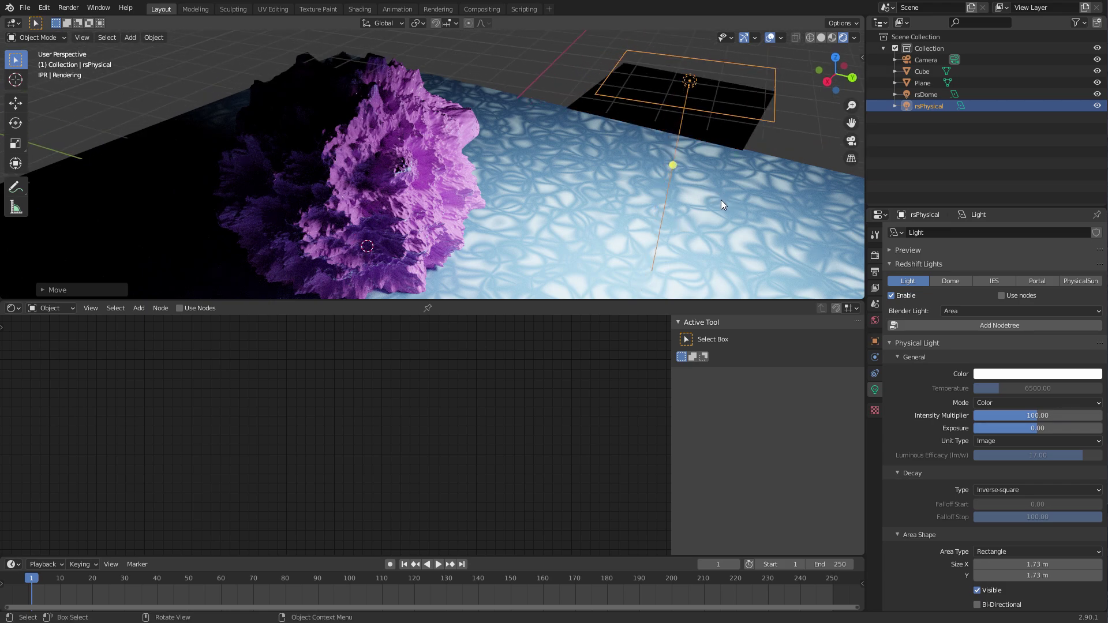
scroll(720, 194, "down", 2)
middle_click_drag(686, 206, 653, 192)
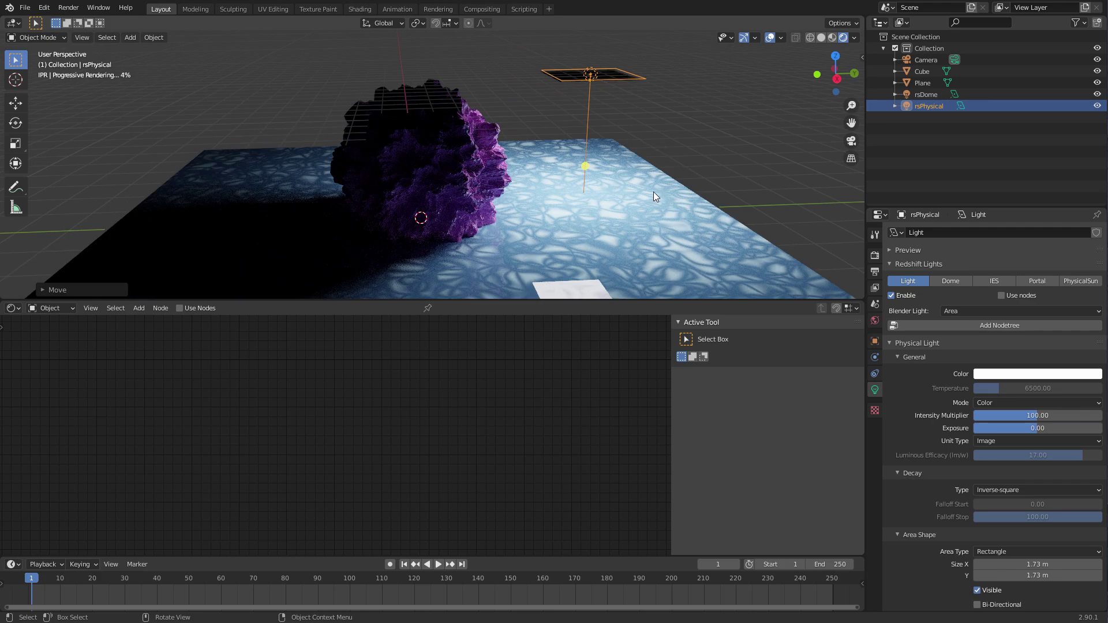
Step: Rotate the area light in side orthographic view to aim it at the blob
key("KP_1")
key("r")
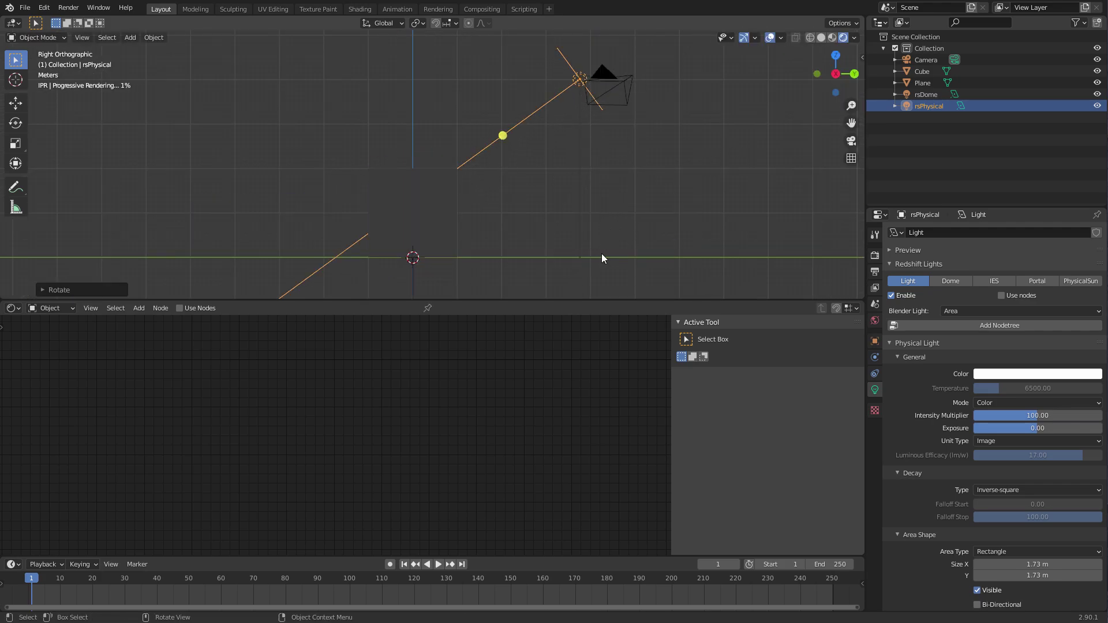
left_click(541, 231)
key("KP_0")
Step: Turn off Visible under Area Shape so the light panel doesn't render
middle_click_drag(582, 121, 624, 147)
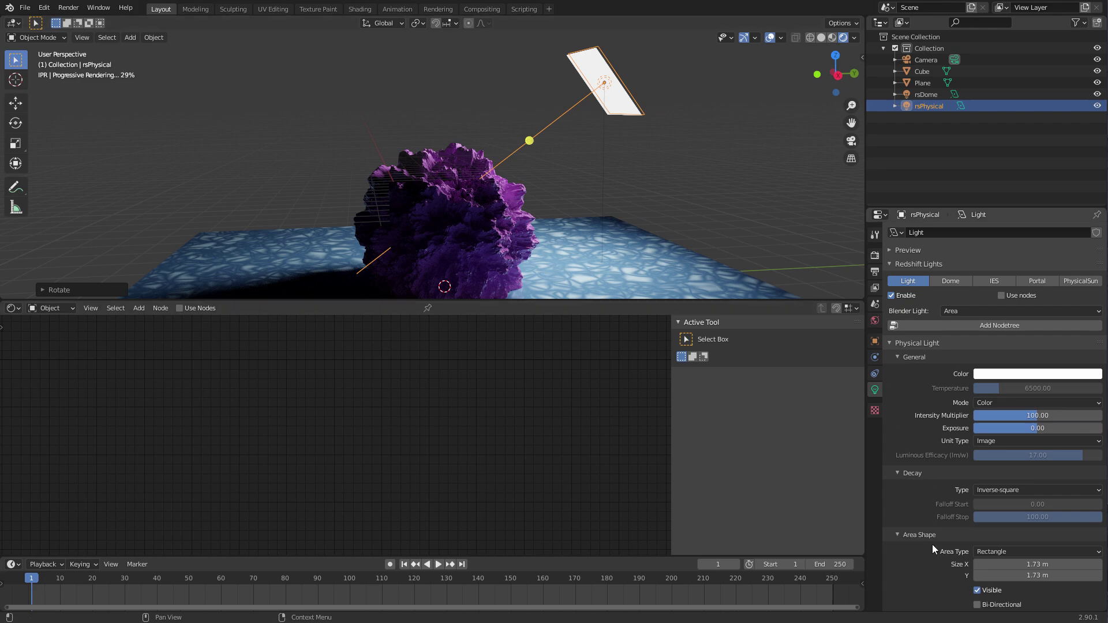
scroll(946, 570, "down", 6)
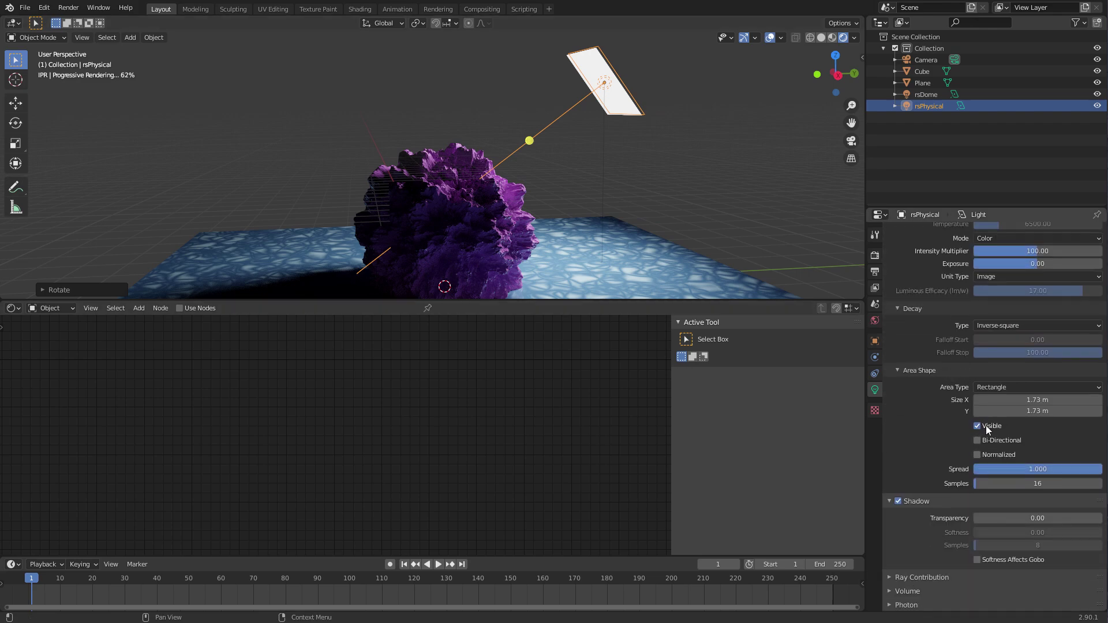
left_click(986, 425)
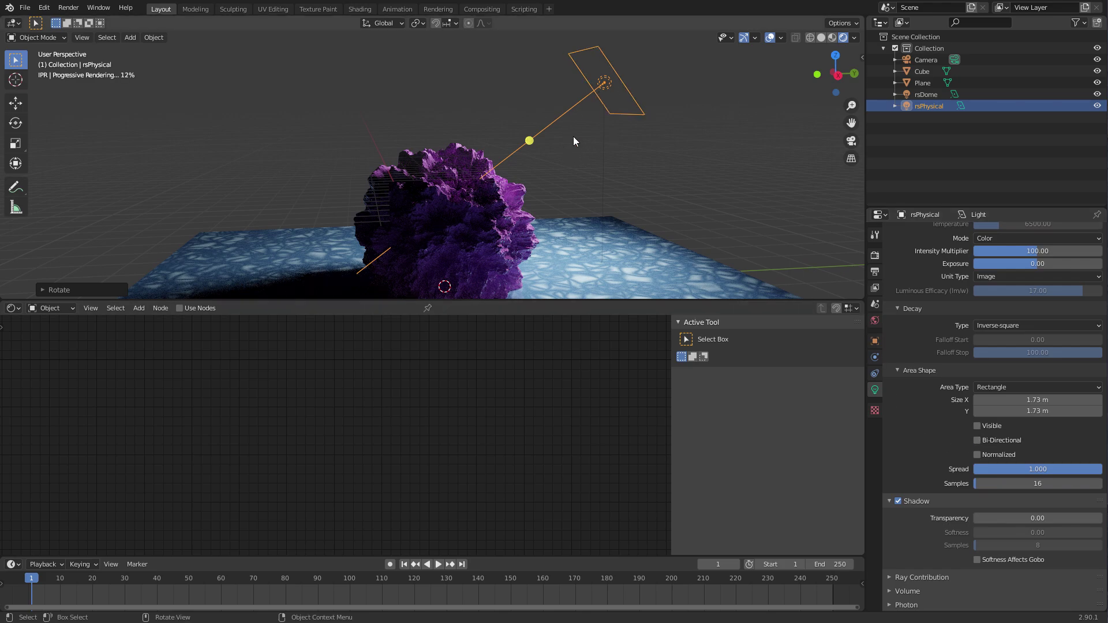